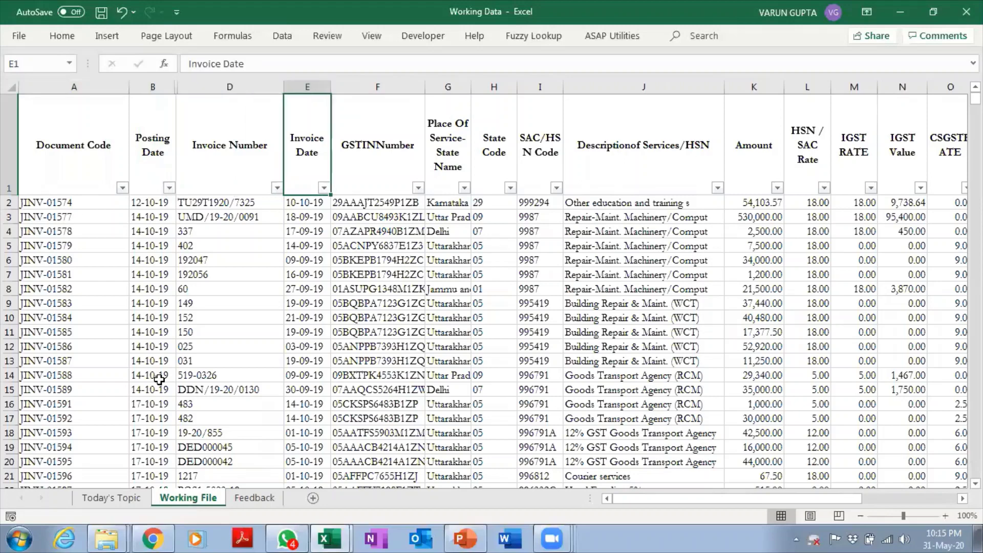
# Review the Working File column headers from Invoice Date through TDS%.
pyautogui.press('Right')
pyautogui.press('Right')
pyautogui.press('Right')
pyautogui.press('Right')
pyautogui.press('Right')
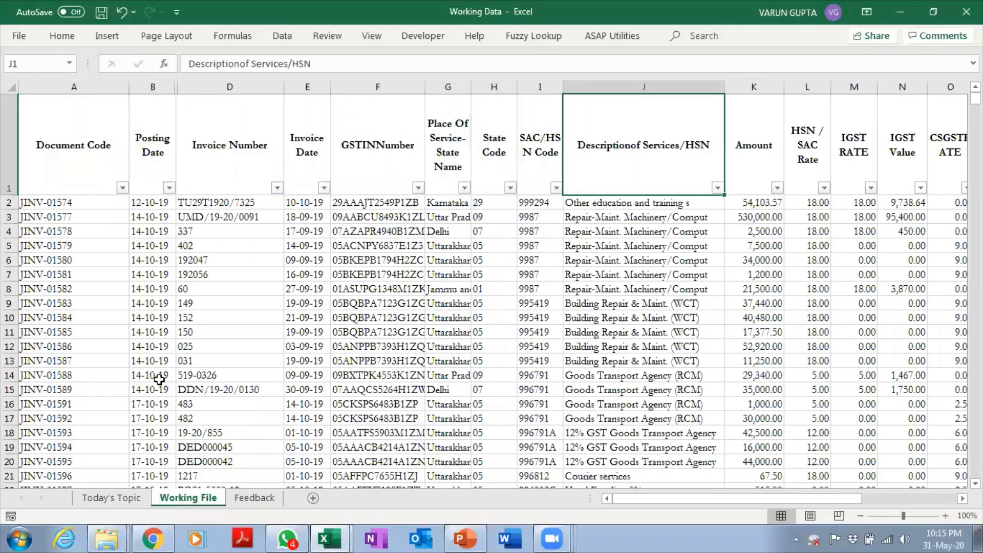
pyautogui.press('Right')
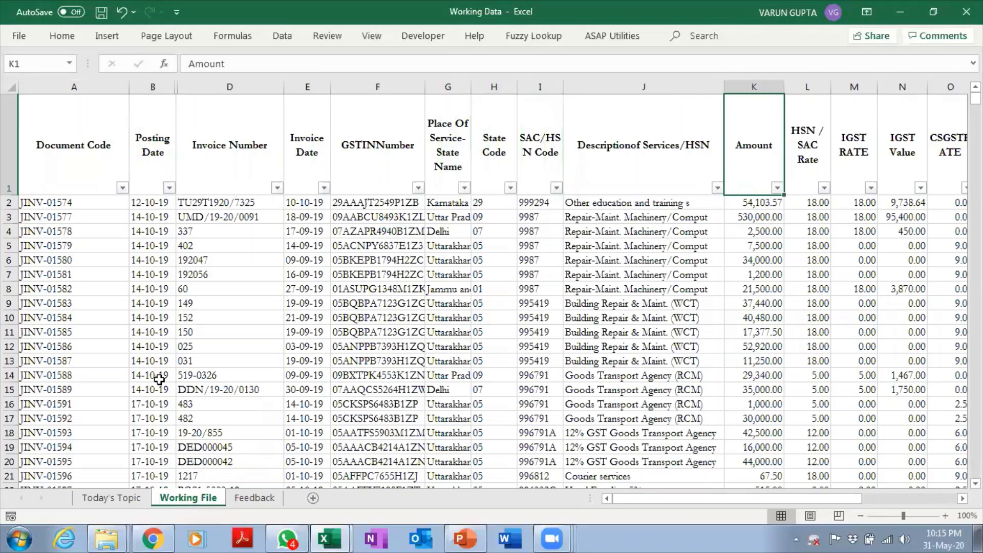
pyautogui.press('Right')
pyautogui.press('Right')
pyautogui.press('Right')
pyautogui.press('Right')
pyautogui.press('Right')
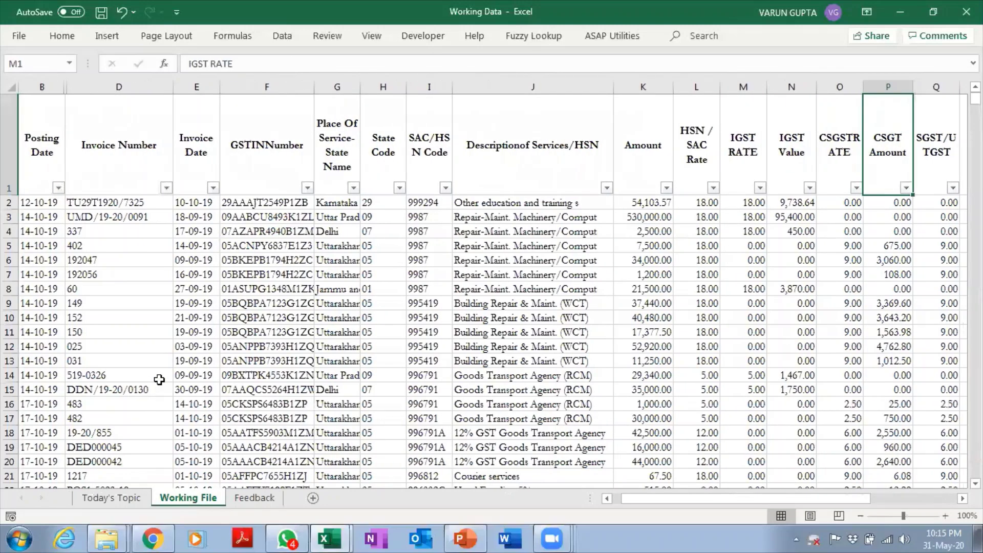
pyautogui.press('Right')
pyautogui.press('Right')
pyautogui.press('Right')
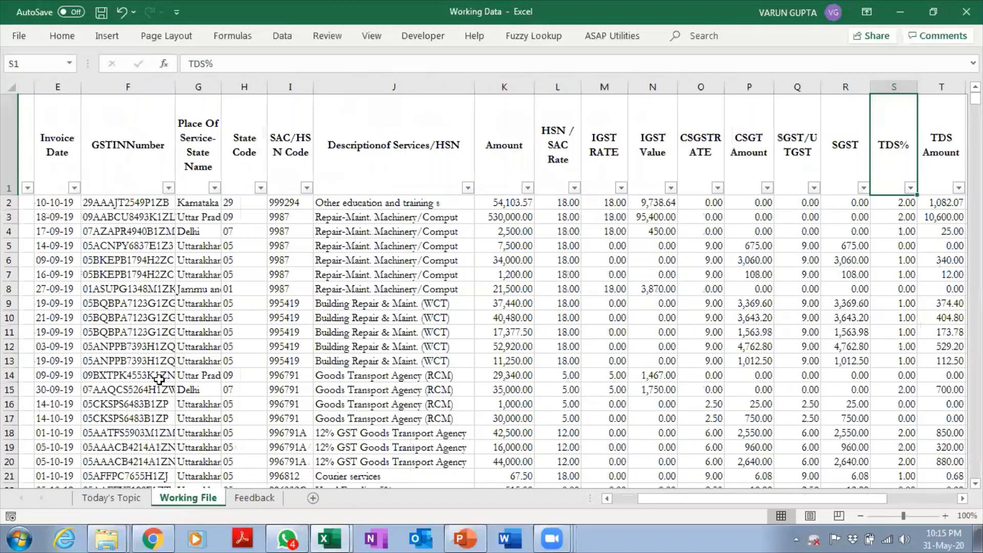
pyautogui.hotkey('ctrl', 'Home')
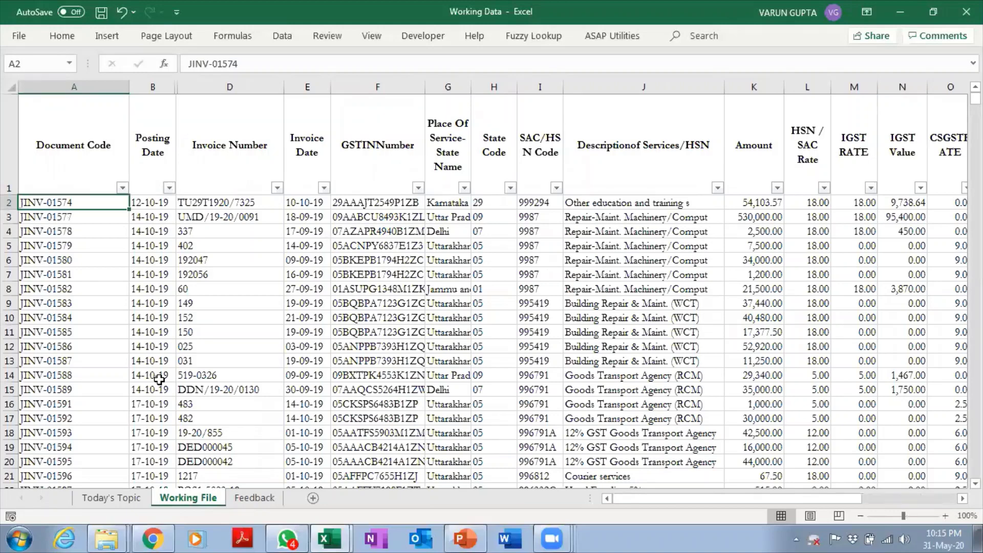
# Examine the header row from Document Code onward, including the filter values available in the TDS% column.
pyautogui.press('Up')
pyautogui.press('Right')
pyautogui.press('Right')
pyautogui.press('Right')
pyautogui.press('Right')
pyautogui.press('Right')
pyautogui.press('Right')
pyautogui.press('Right')
pyautogui.press('Right')
pyautogui.press('Right')
pyautogui.press('Right')
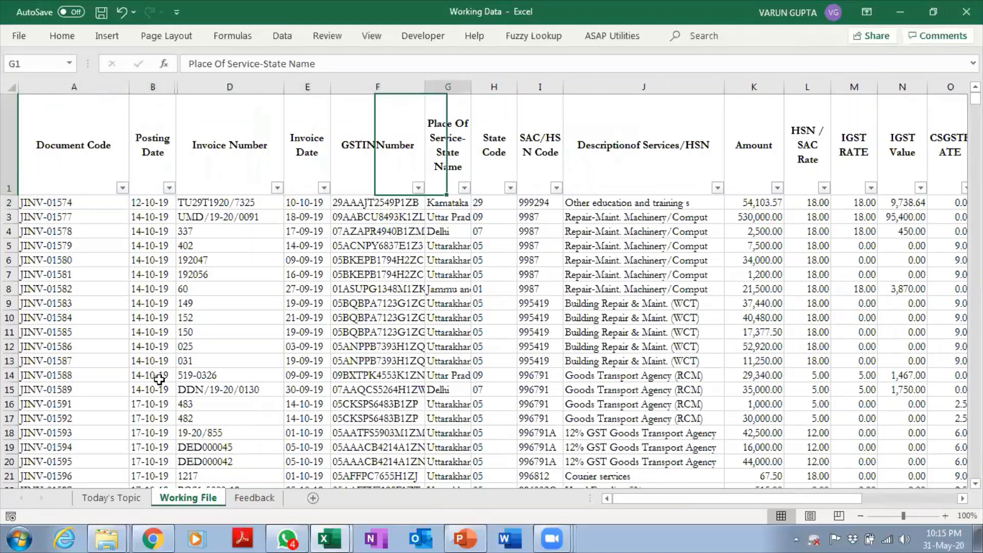
pyautogui.press('Right')
pyautogui.press('Right')
pyautogui.press('Right')
pyautogui.press('Right')
pyautogui.press('Right')
pyautogui.press('Right')
pyautogui.press('Right')
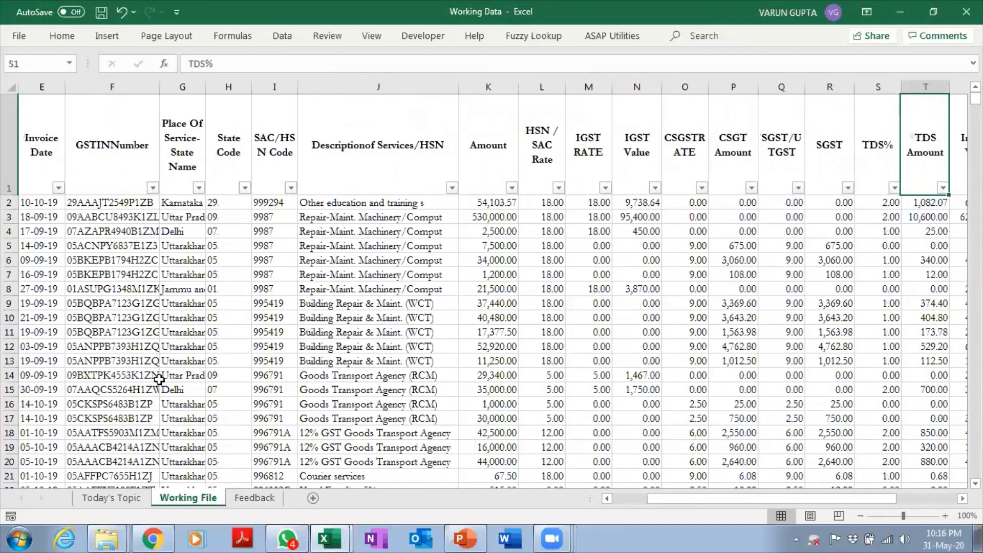
pyautogui.hotkey('alt', 'Down')
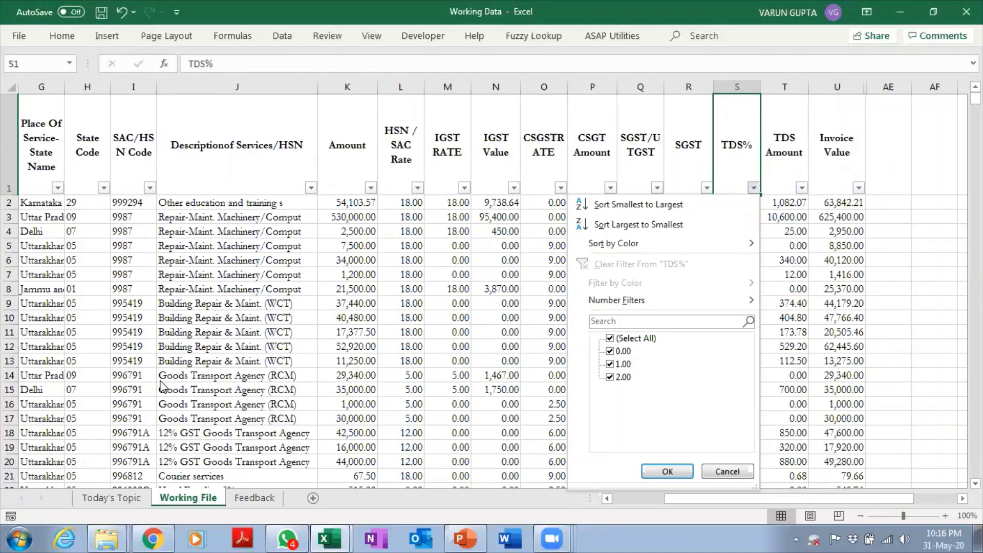
pyautogui.press('Escape')
# Go over the full set of column headers from Document Code to Invoice Value.
pyautogui.press('Left')
pyautogui.press('Left')
pyautogui.press('Left')
pyautogui.press('Left')
pyautogui.press('Left')
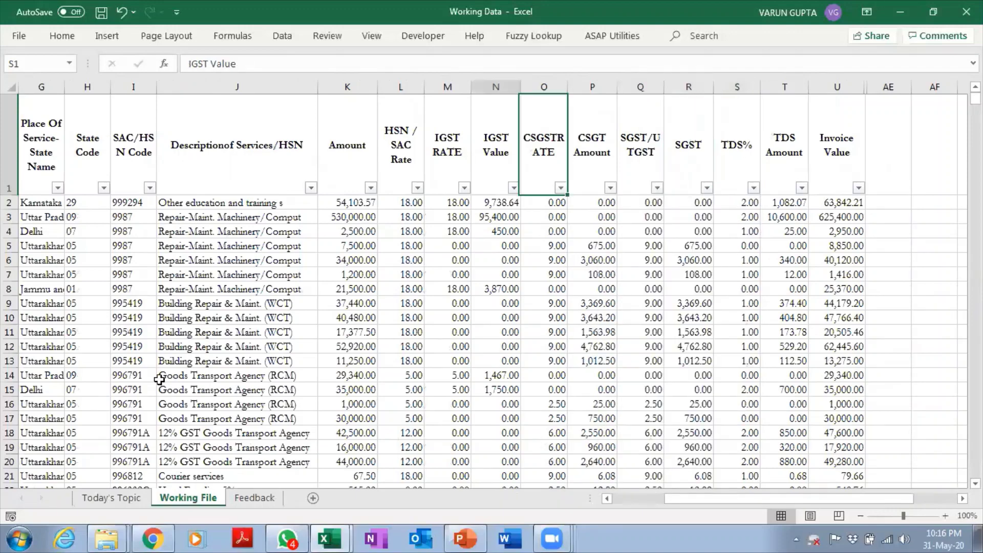
pyautogui.hotkey('ctrl', 'Left')
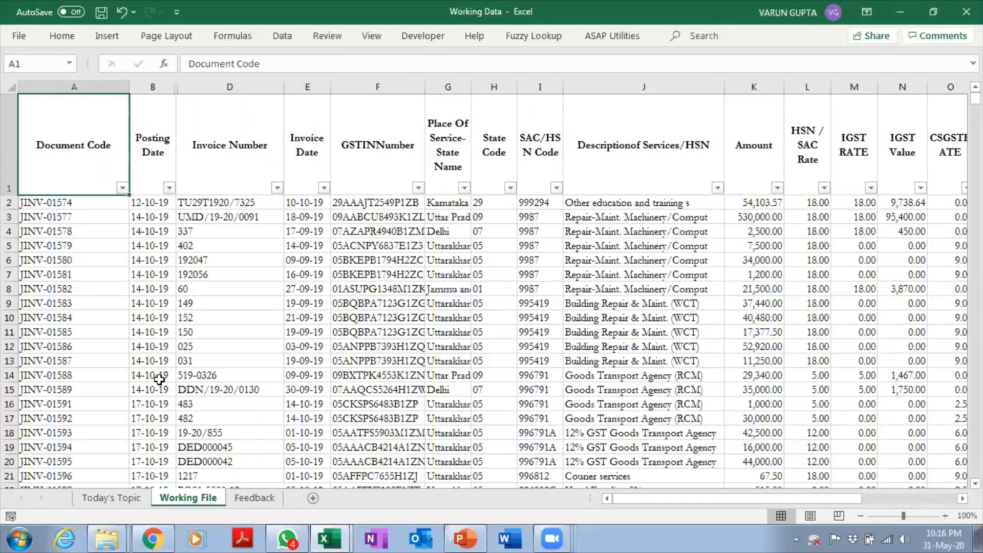
pyautogui.press('Right')
pyautogui.press('Right')
pyautogui.press('Right')
pyautogui.press('Right')
pyautogui.press('Right')
pyautogui.press('Right')
pyautogui.press('Right')
pyautogui.press('Right')
pyautogui.press('Right')
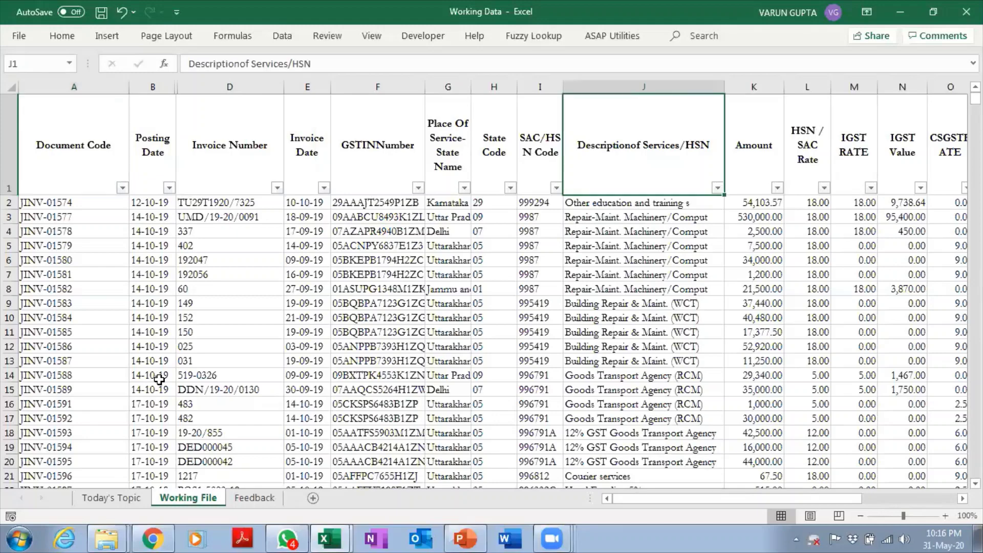
pyautogui.press('Left')
pyautogui.press('Left')
pyautogui.press('Left')
pyautogui.press('Left')
pyautogui.press('Left')
pyautogui.press('Left')
pyautogui.press('Left')
pyautogui.press('Left')
pyautogui.press('Left')
pyautogui.press('Right')
pyautogui.press('Right')
pyautogui.press('Right')
pyautogui.press('Right')
pyautogui.press('Right')
pyautogui.press('Right')
pyautogui.press('Right')
pyautogui.press('Right')
pyautogui.press('Right')
pyautogui.press('Right')
pyautogui.press('Right')
pyautogui.press('Right')
pyautogui.press('Right')
pyautogui.press('Right')
pyautogui.press('Right')
pyautogui.press('Right')
pyautogui.press('Right')
pyautogui.press('Right')
pyautogui.press('Right')
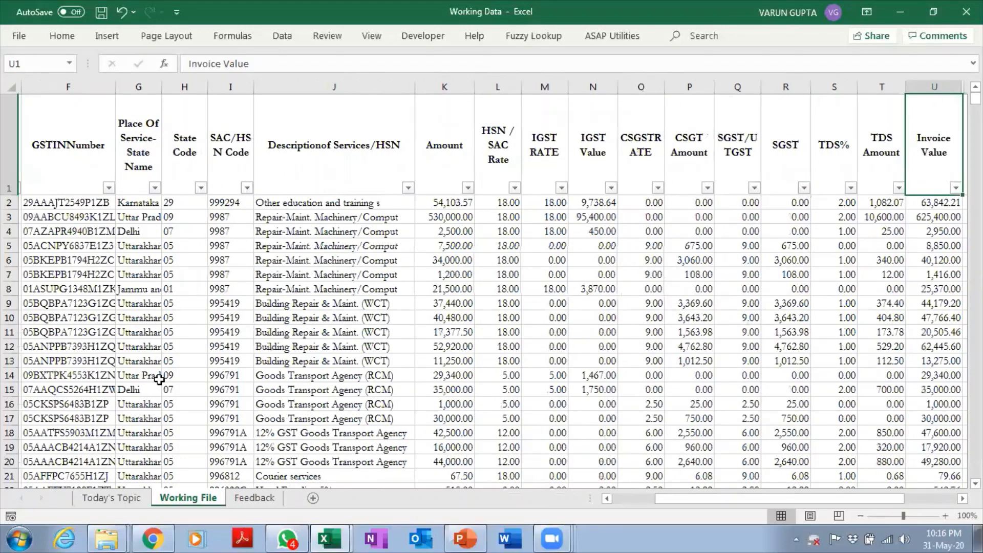
# Go back through the headers and inspect the first entry in the GSTINNumber column.
pyautogui.press('Left')
pyautogui.press('Left')
pyautogui.press('Left')
pyautogui.press('Left')
pyautogui.press('Left')
pyautogui.press('Left')
pyautogui.press('Left')
pyautogui.press('Left')
pyautogui.press('Left')
pyautogui.press('Left')
pyautogui.press('Left')
pyautogui.press('Left')
pyautogui.press('Left')
pyautogui.press('Left')
pyautogui.press('Left')
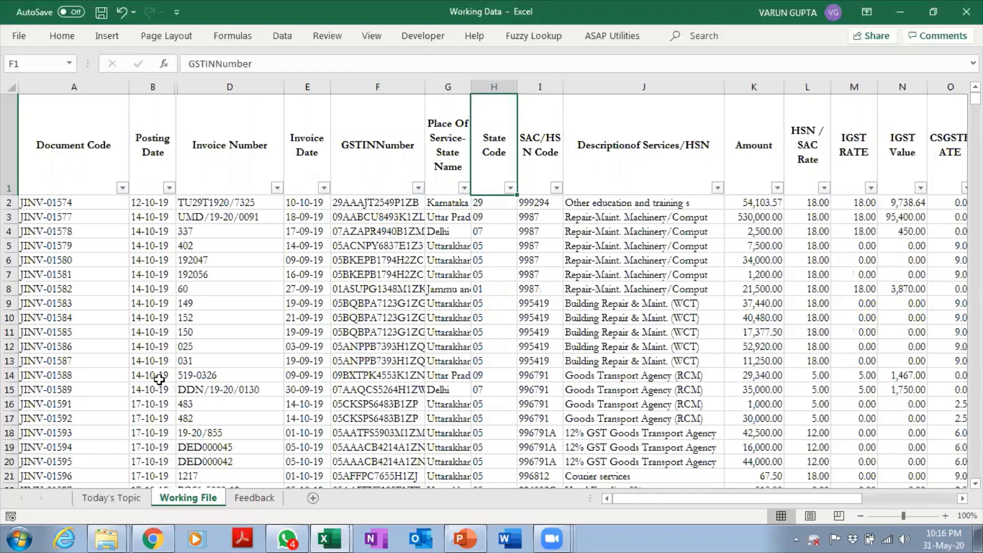
pyautogui.press('Home')
pyautogui.press('Right')
pyautogui.press('Right')
pyautogui.press('Right')
pyautogui.press('Right')
pyautogui.press('Down')
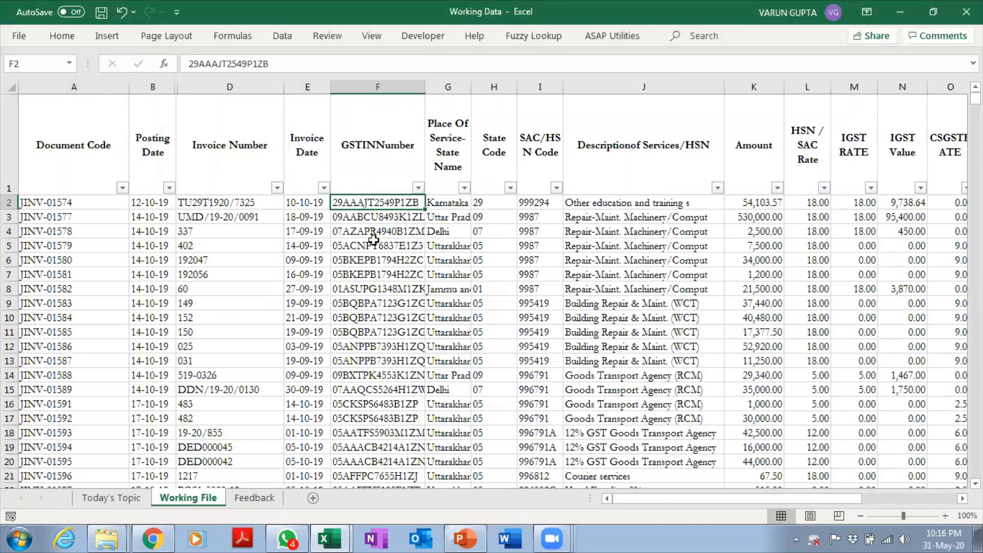
# Insert a blank column before Place Of Service-State Name and enter PAN as its header.
pyautogui.moveTo(453, 86); pyautogui.dragTo(452, 85)
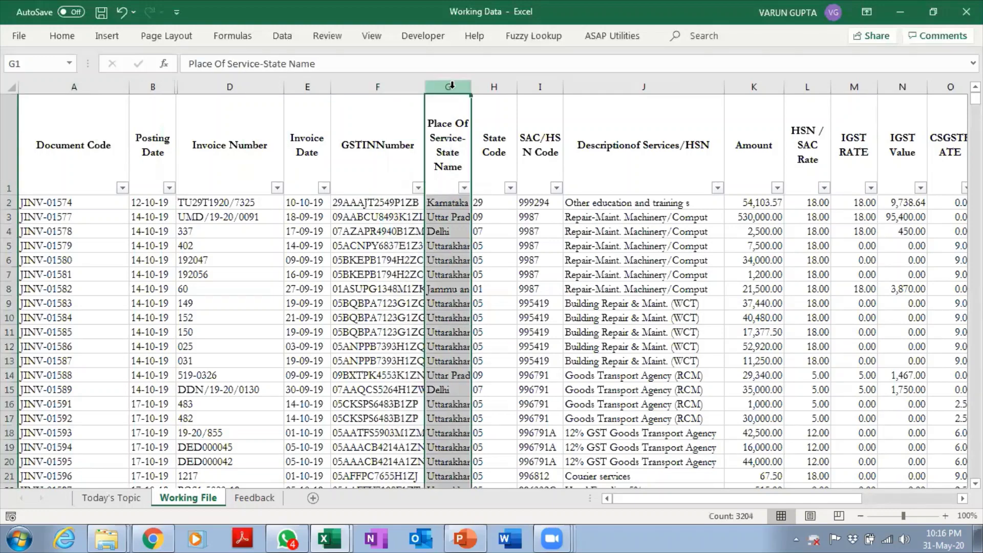
pyautogui.hotkey('ctrl', 'shift', '+')
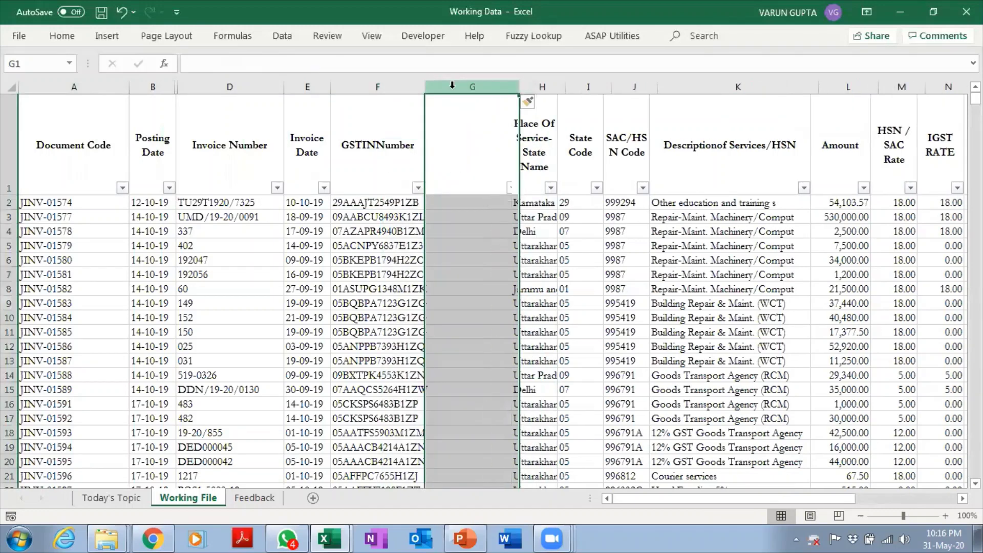
pyautogui.press('Down')
pyautogui.press('Left')
pyautogui.press('Right')
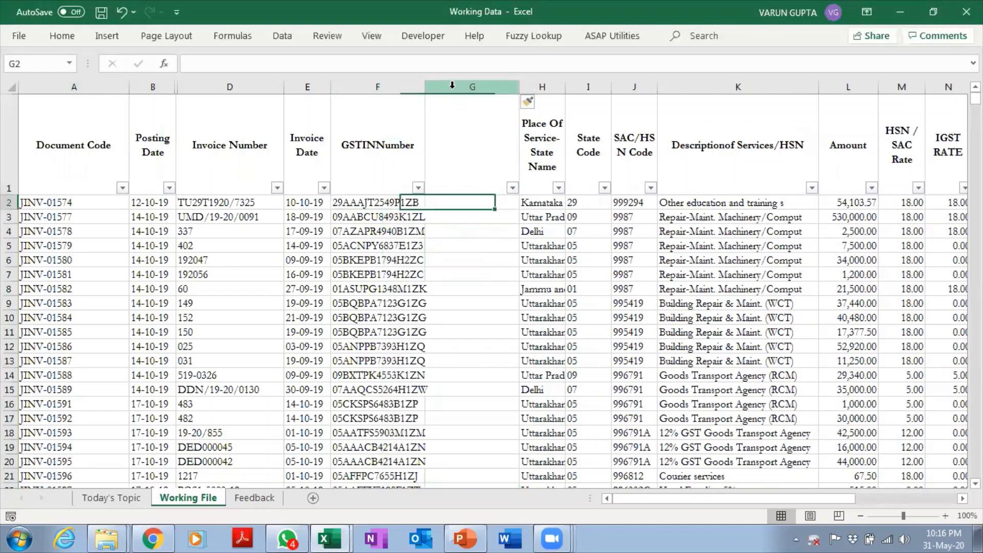
pyautogui.press('Up')
pyautogui.write('PAN')
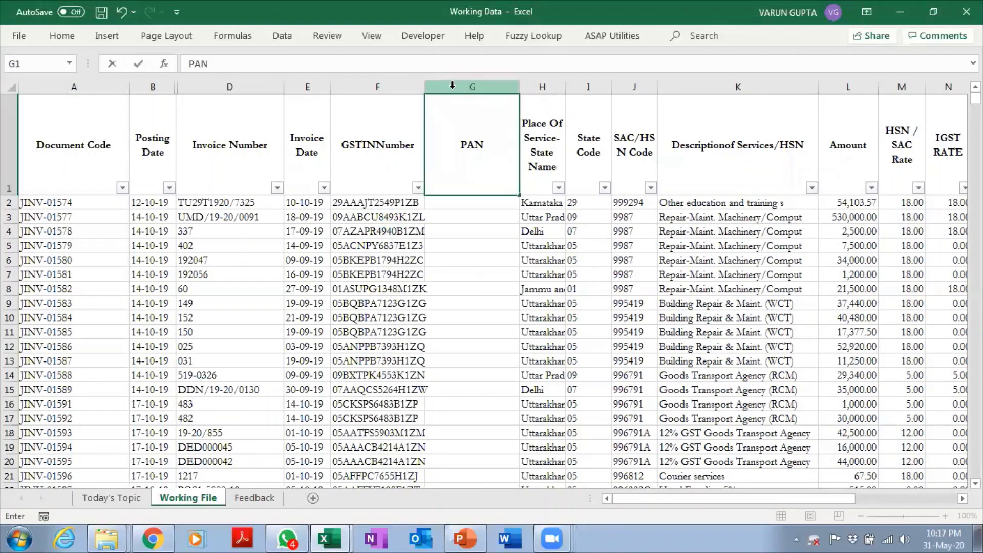
pyautogui.press('Return')
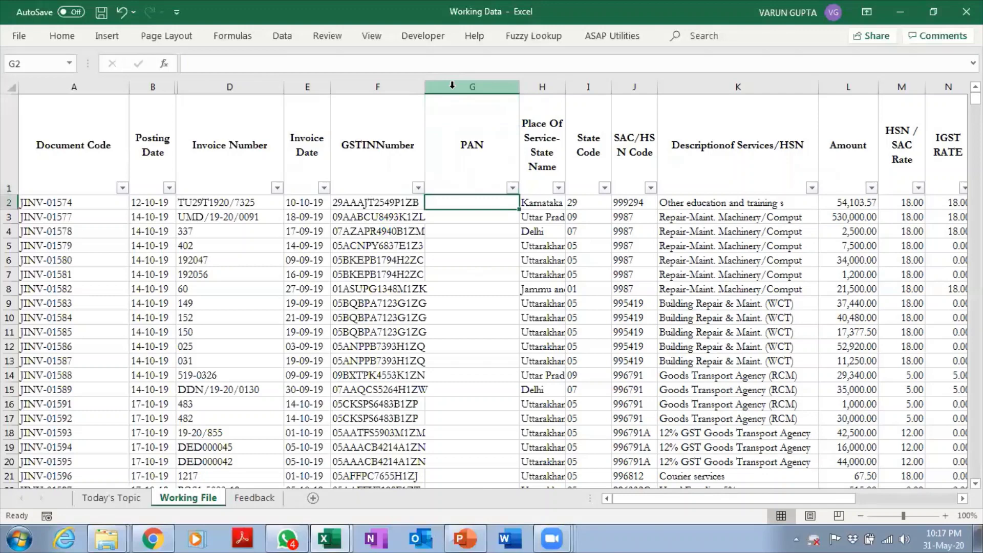
# Enter the formula +MID(F2,3,10) in G2 to extract the PAN from the GSTIN.
pyautogui.write('+')
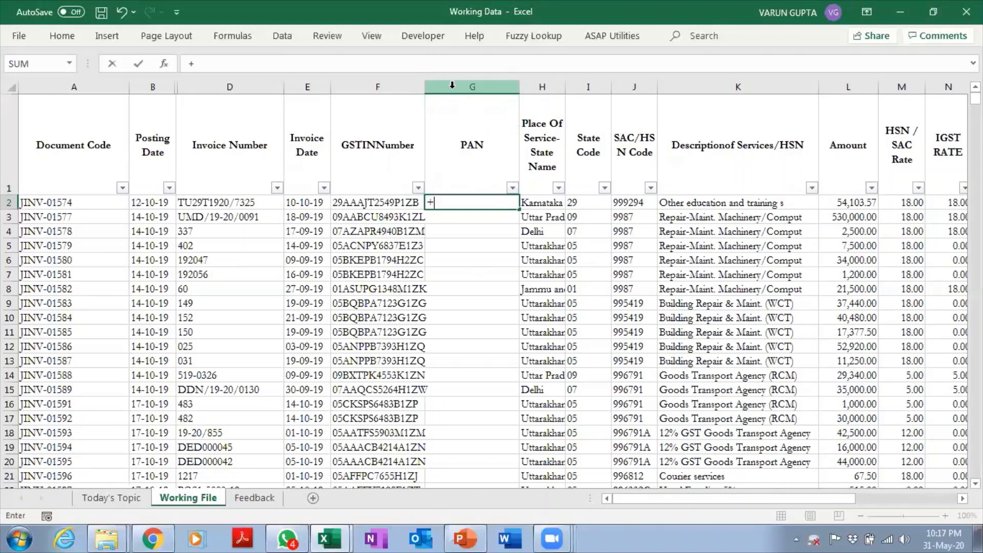
pyautogui.write('MID')
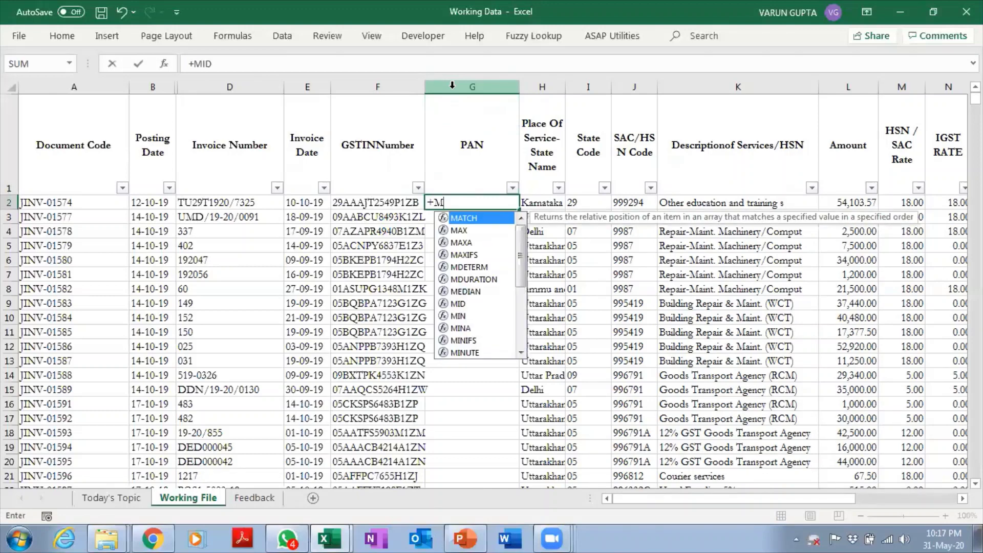
pyautogui.write('(')
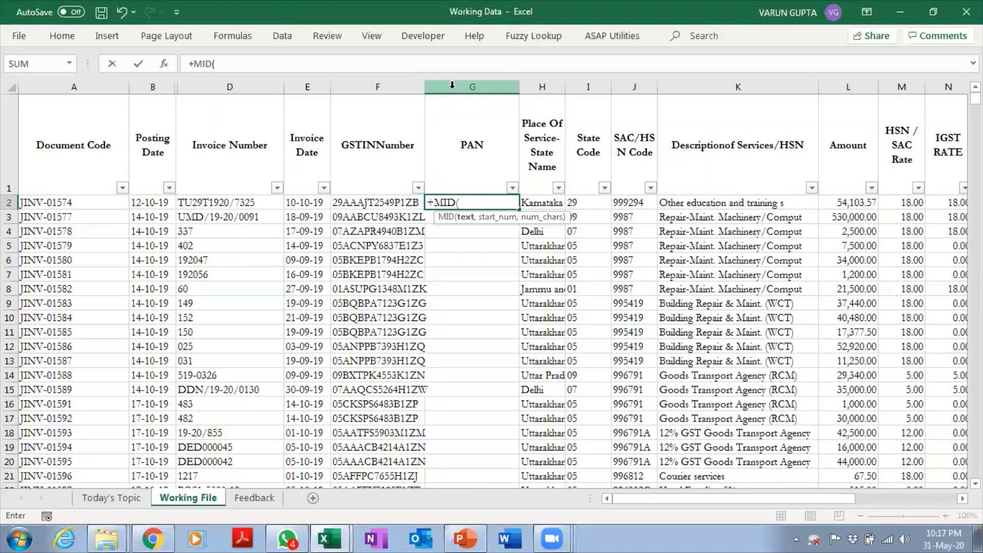
pyautogui.press('Left')
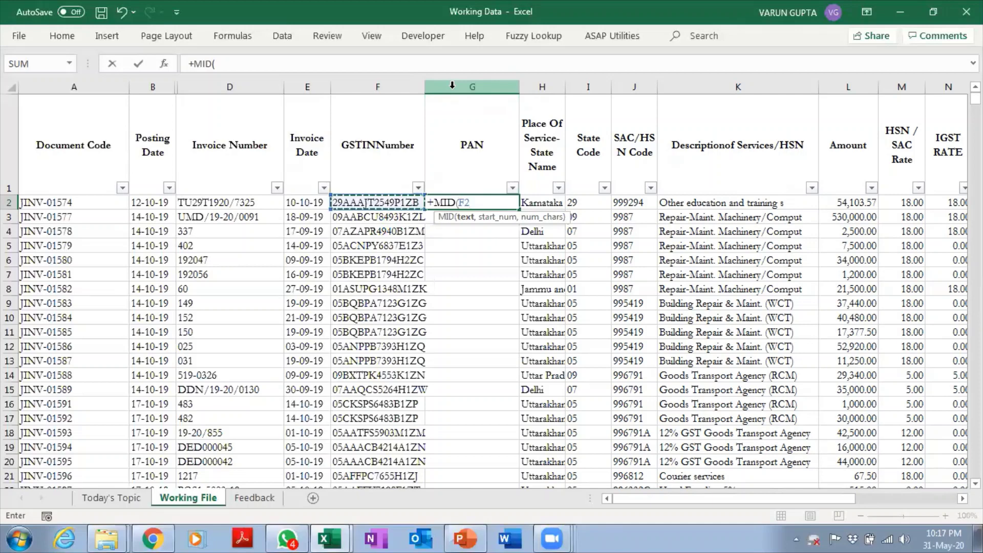
pyautogui.write(',3')
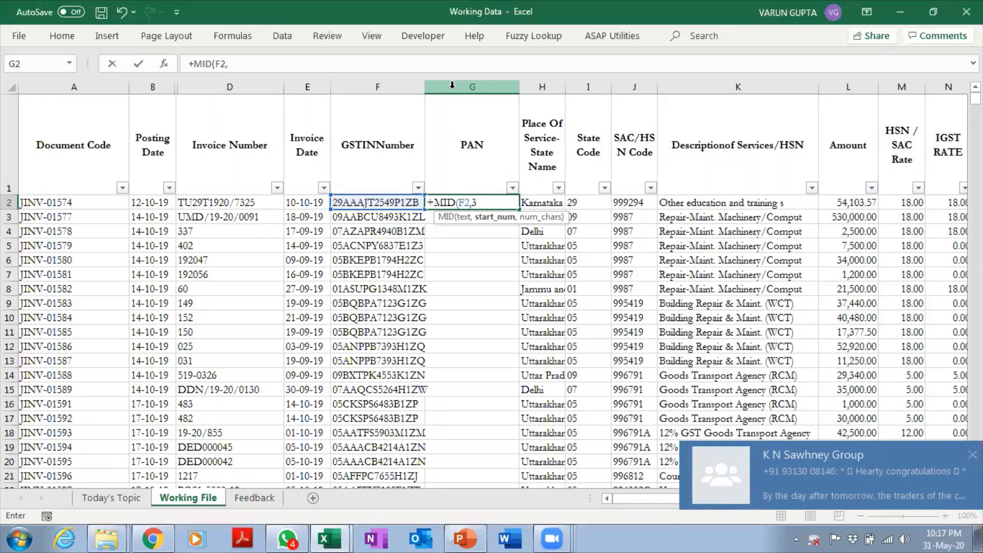
pyautogui.write(',10')
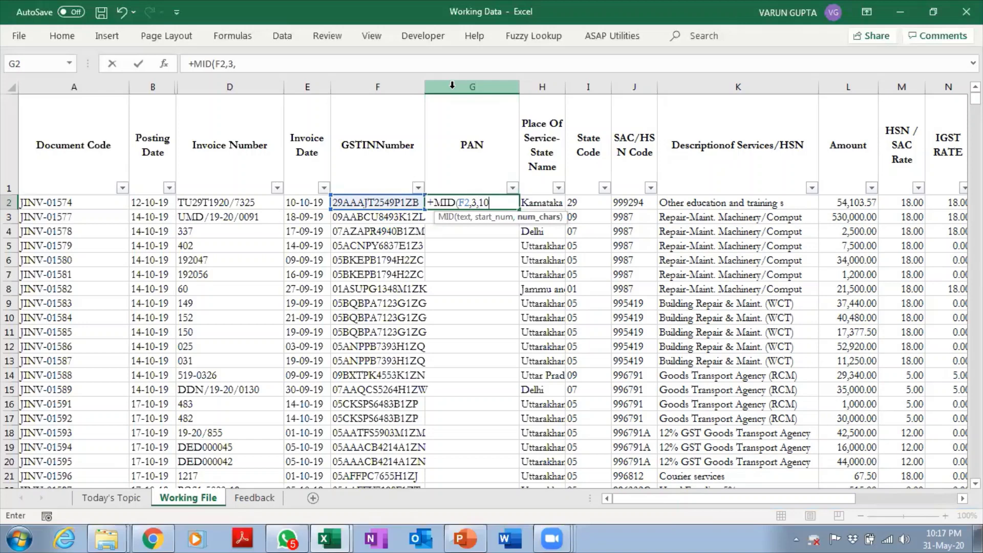
pyautogui.write(')')
pyautogui.press('Return')
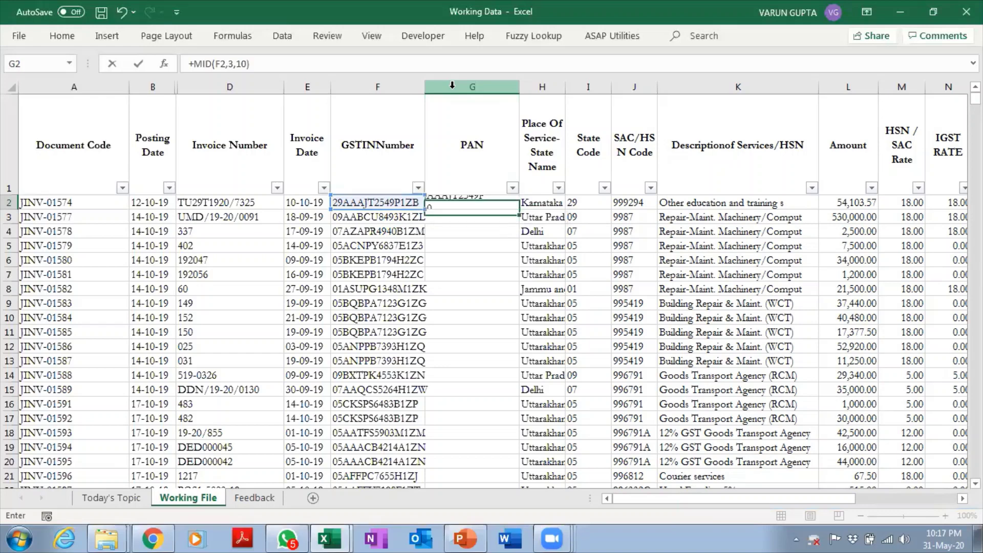
pyautogui.press('Up')
pyautogui.press('F2')
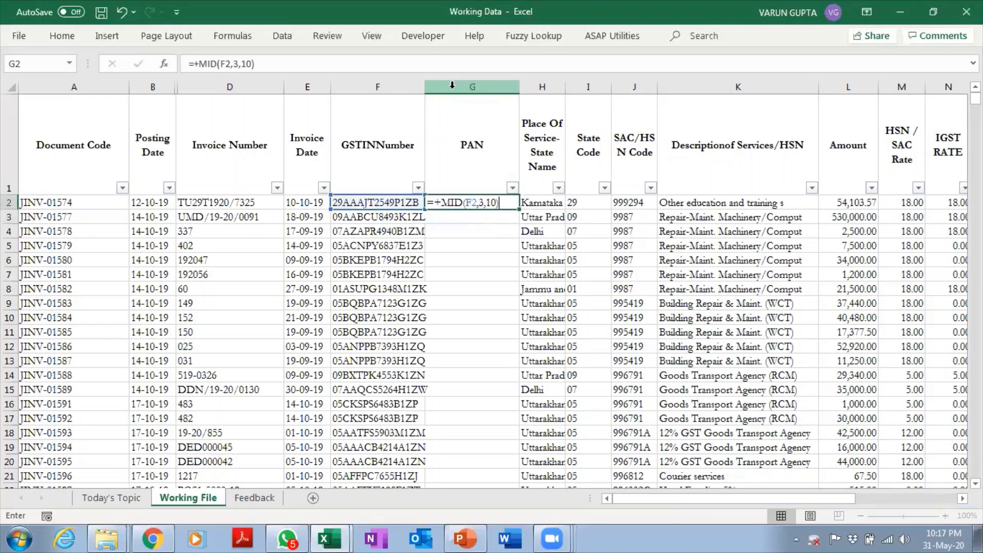
pyautogui.hotkey('ctrl', 'Return')
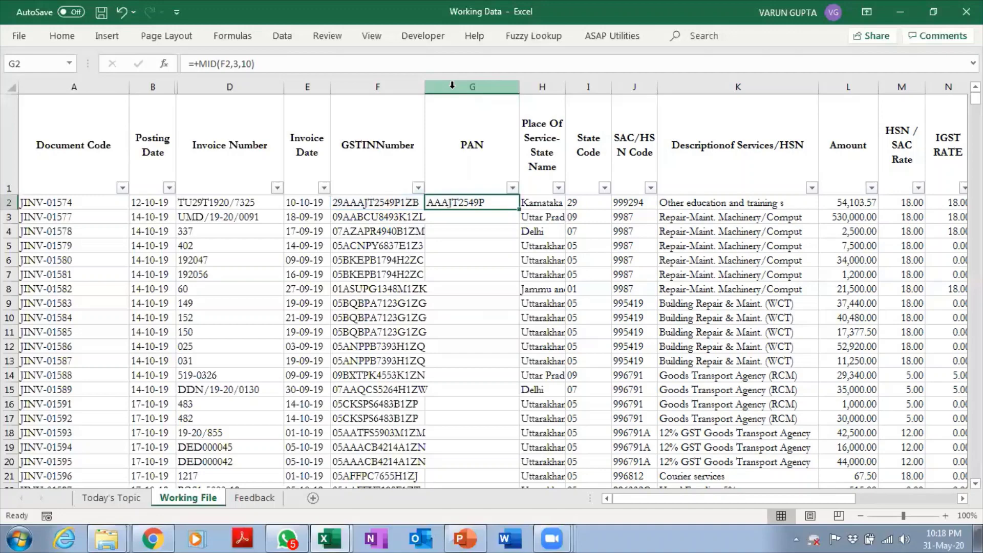
# Copy the PAN formula from G2 down the column to G3204, the last data row.
pyautogui.hotkey('ctrl', 'c')
pyautogui.press('Left')
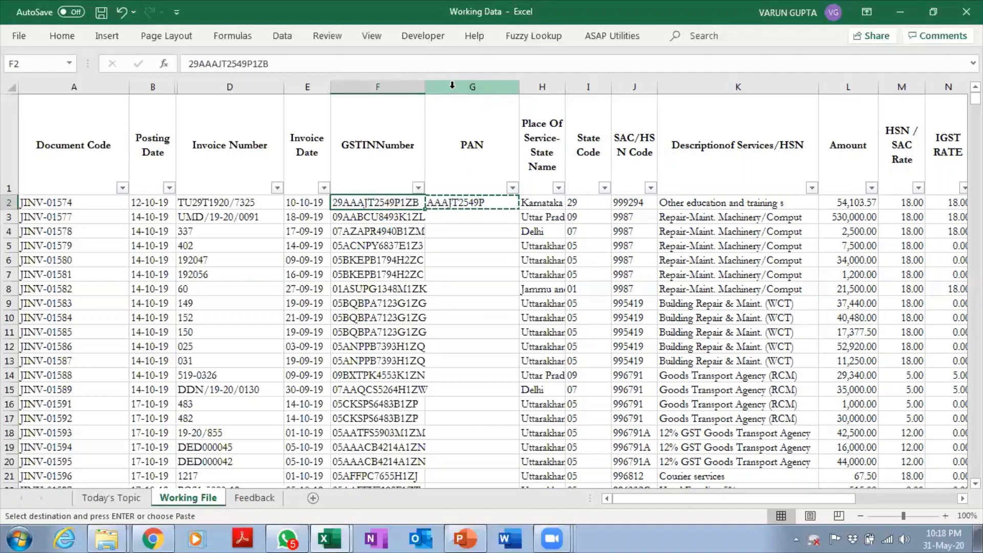
pyautogui.hotkey('ctrl', 'Down')
pyautogui.hotkey('shift', 'Right')
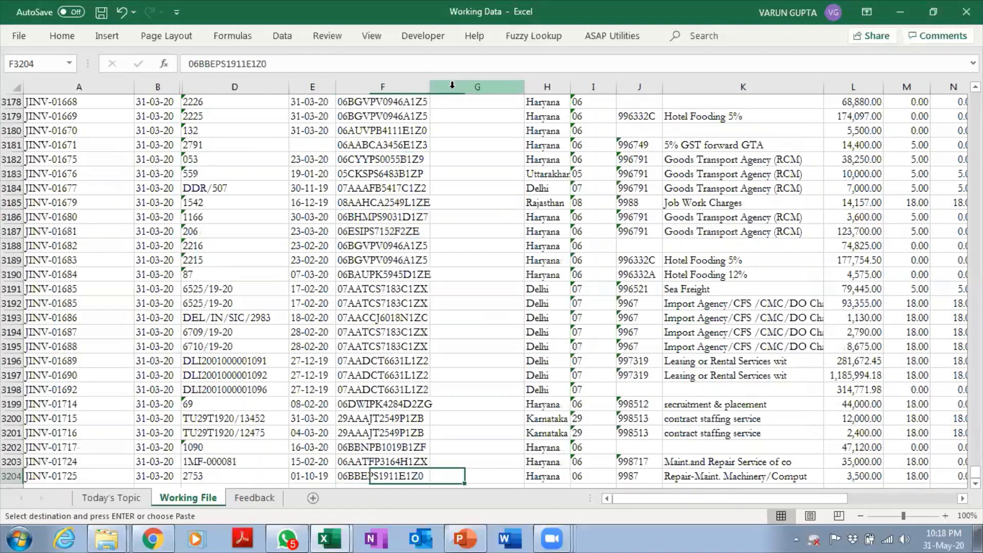
pyautogui.press('Right')
pyautogui.hotkey('ctrl', 'shift', 'Up')
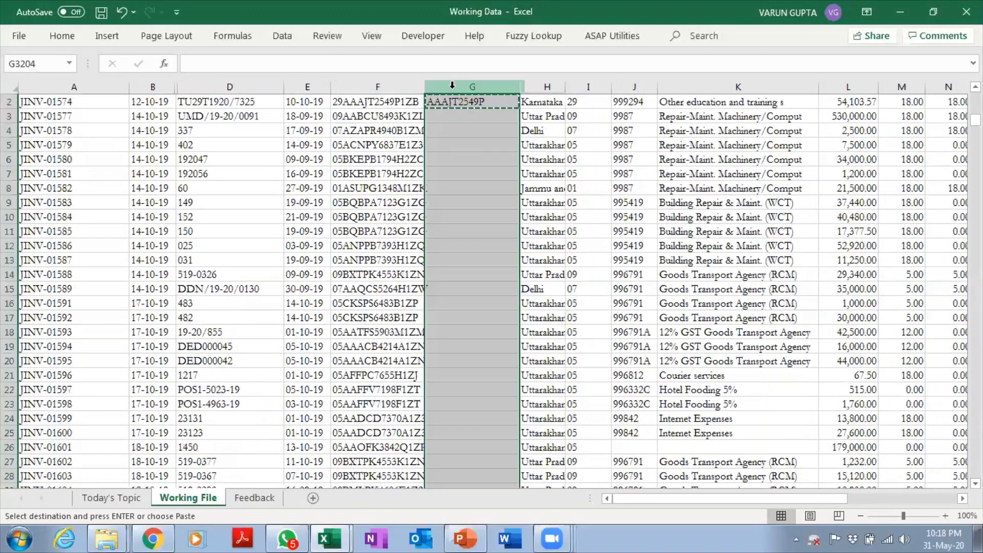
pyautogui.hotkey('ctrl', 'v')
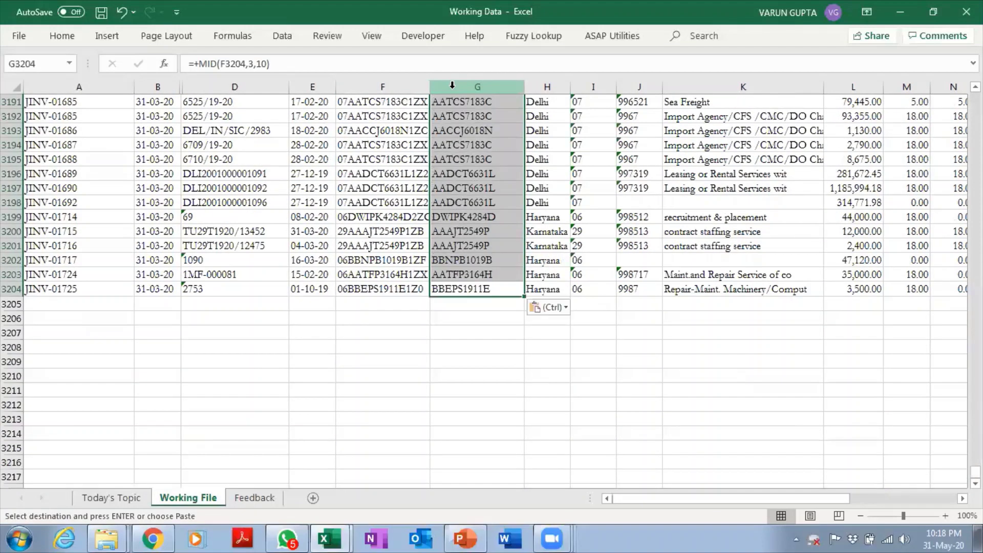
pyautogui.hotkey('ctrl', 'Up')
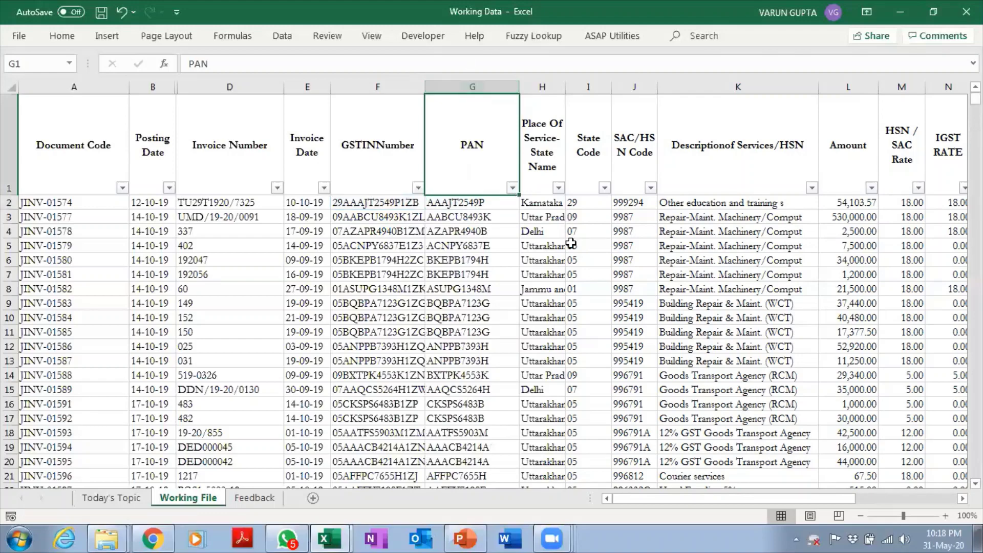
# Browse the list of PAN column filter values without applying a filter.
pyautogui.click(512, 187)
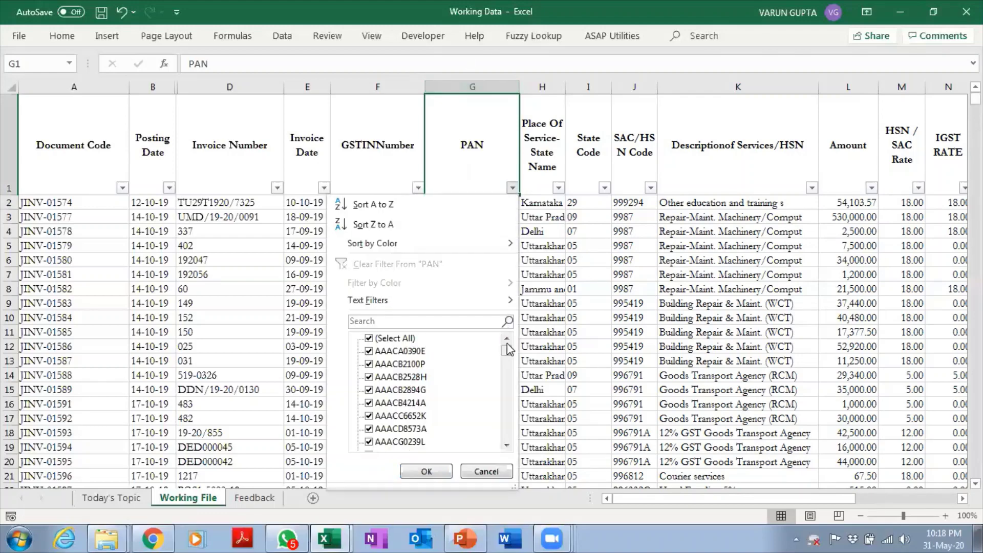
pyautogui.moveTo(508, 358); pyautogui.dragTo(505, 435)
pyautogui.press('Escape')
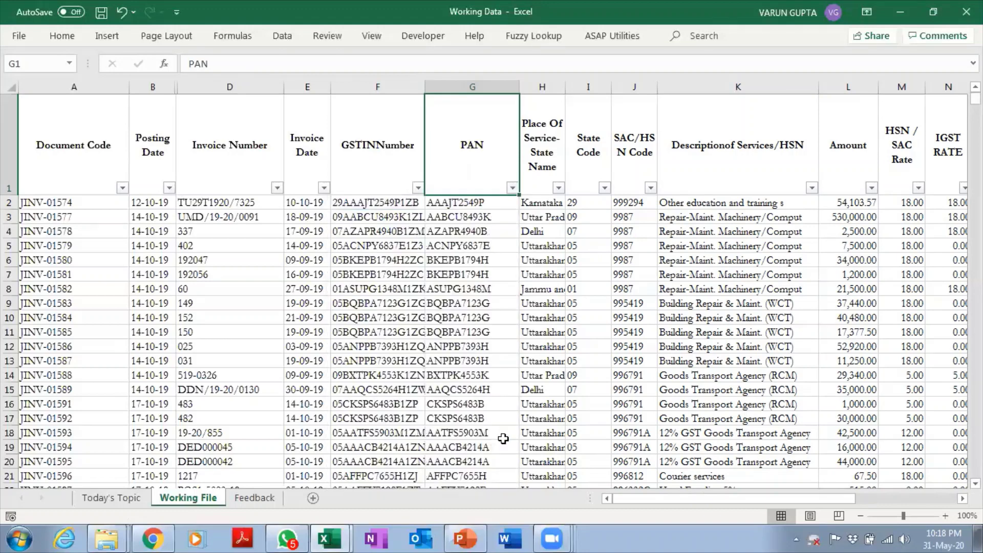
# Insert a blank column before Place Of Service-State Name and enter STATUS as its header.
pyautogui.click(542, 88)
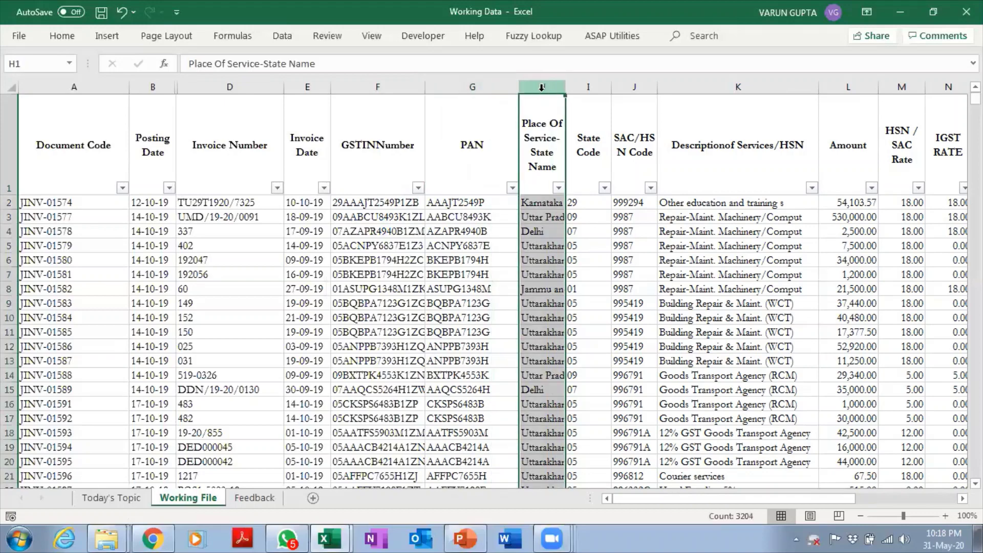
pyautogui.hotkey('ctrl', 'shift', '+')
pyautogui.press('Up')
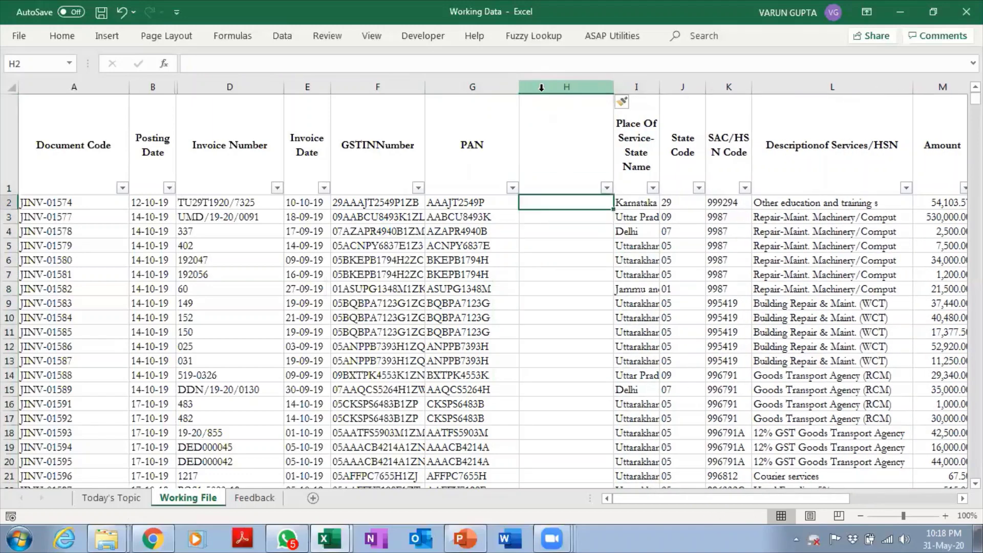
pyautogui.write('STS')
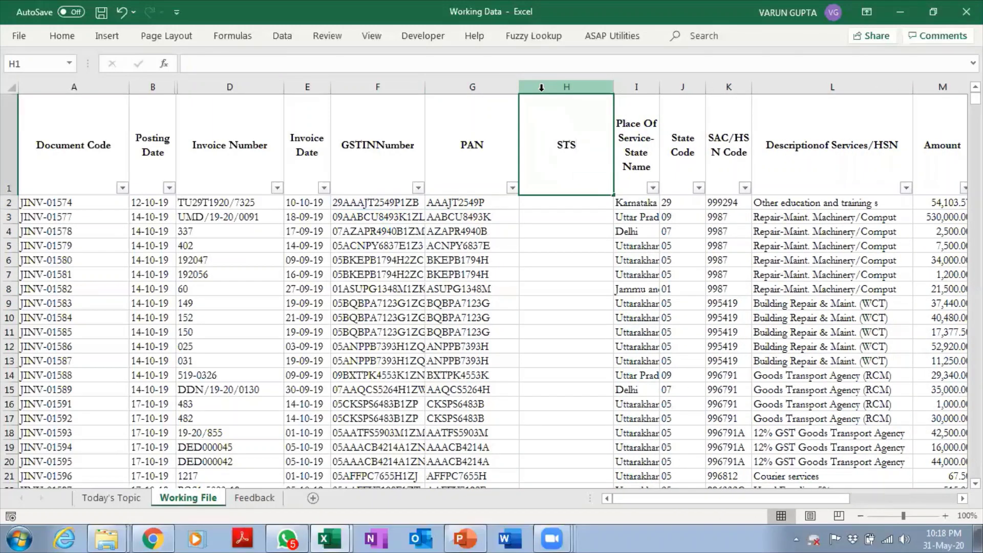
pyautogui.press('BackSpace')
pyautogui.write('ATUS')
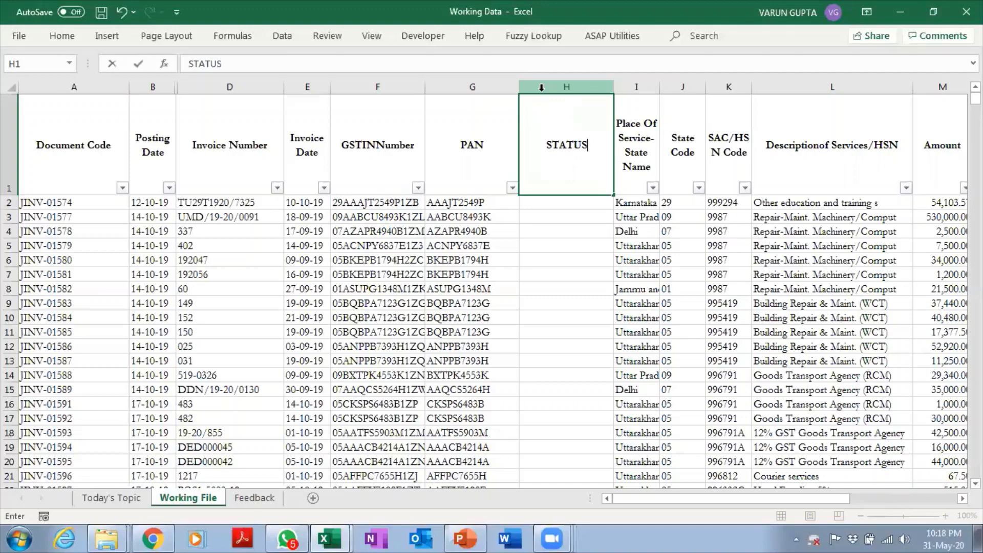
pyautogui.press('Return')
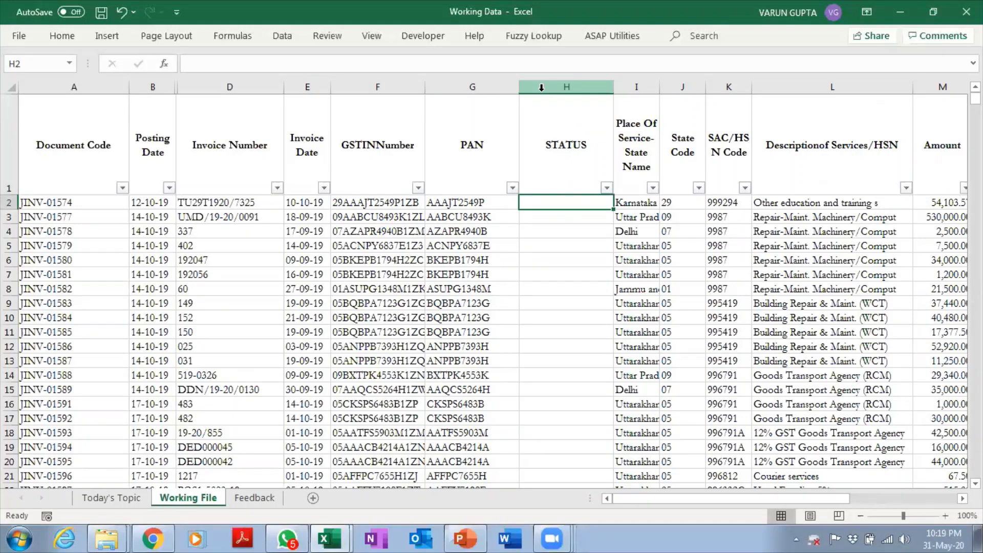
# Start an IF formula in H2 that returns "INDIVIDUAL" when MID(G2,4,1)="P", with another IF as its false value.
pyautogui.write('=')
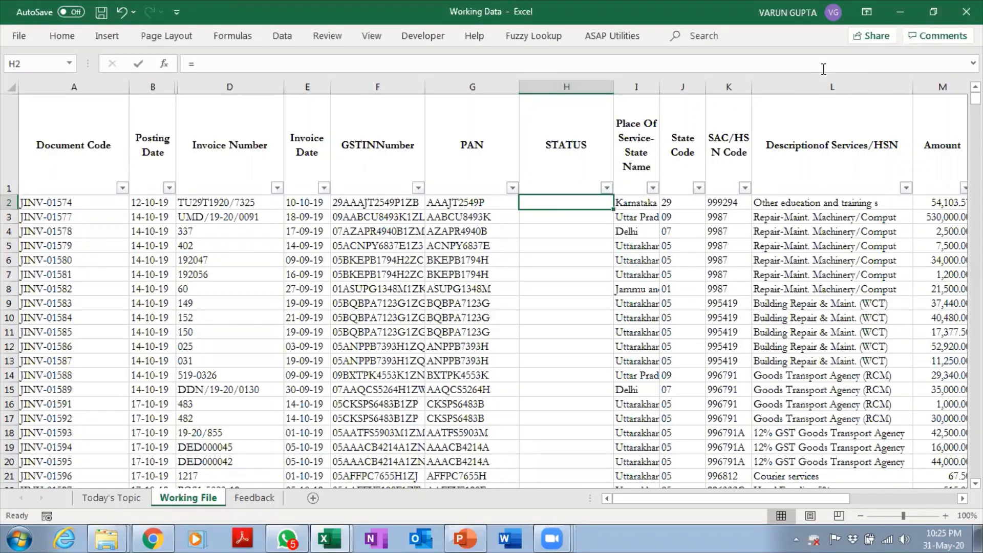
pyautogui.write('IF')
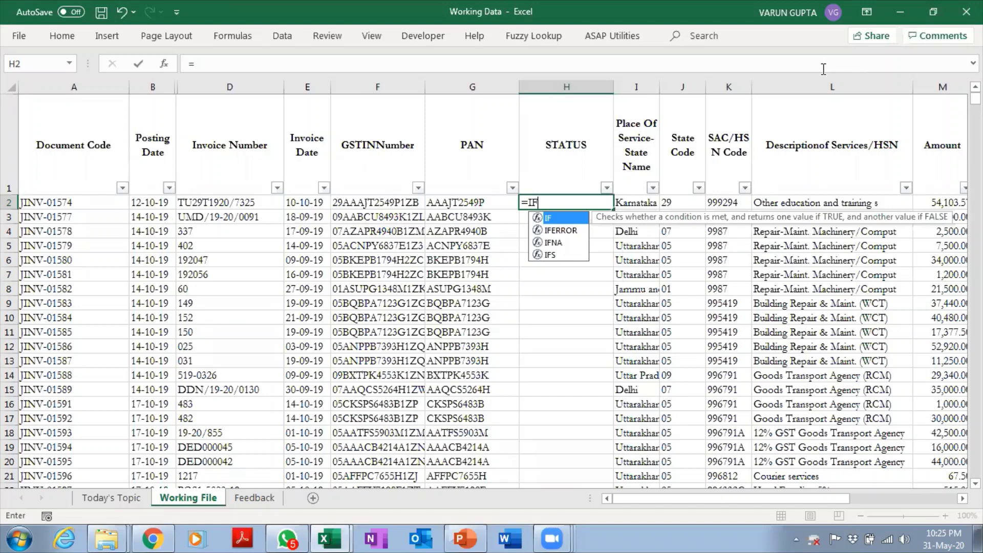
pyautogui.write('(MI')
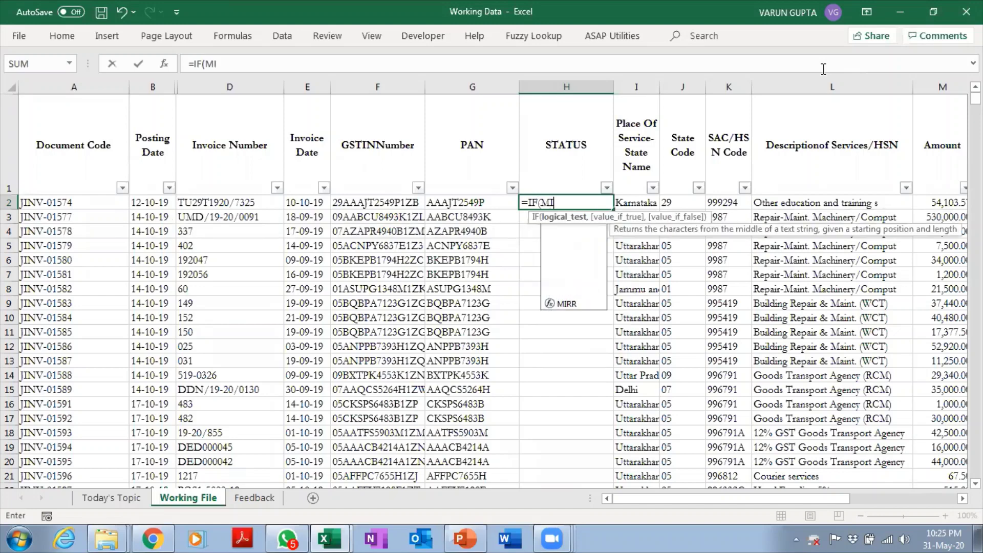
pyautogui.write('D(')
pyautogui.press('Left')
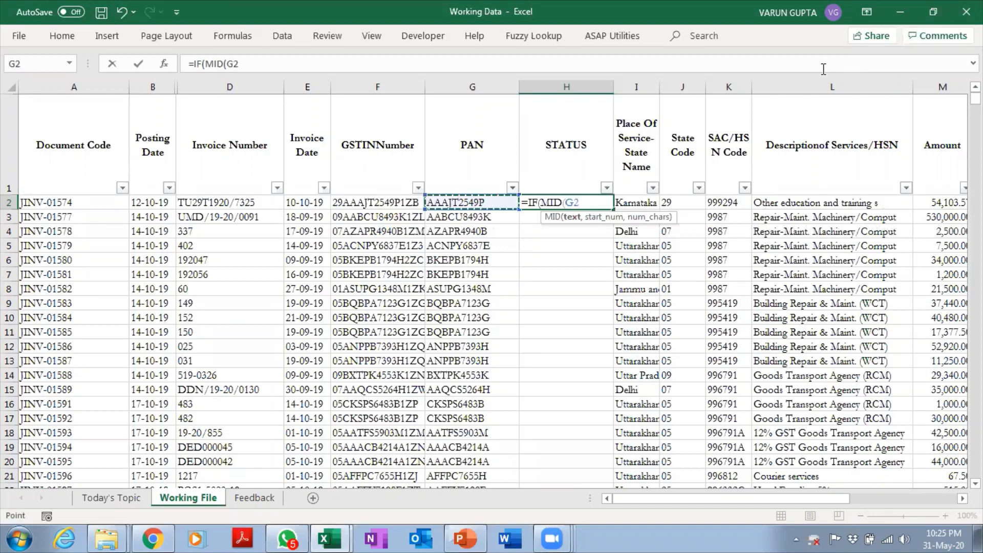
pyautogui.write(',')
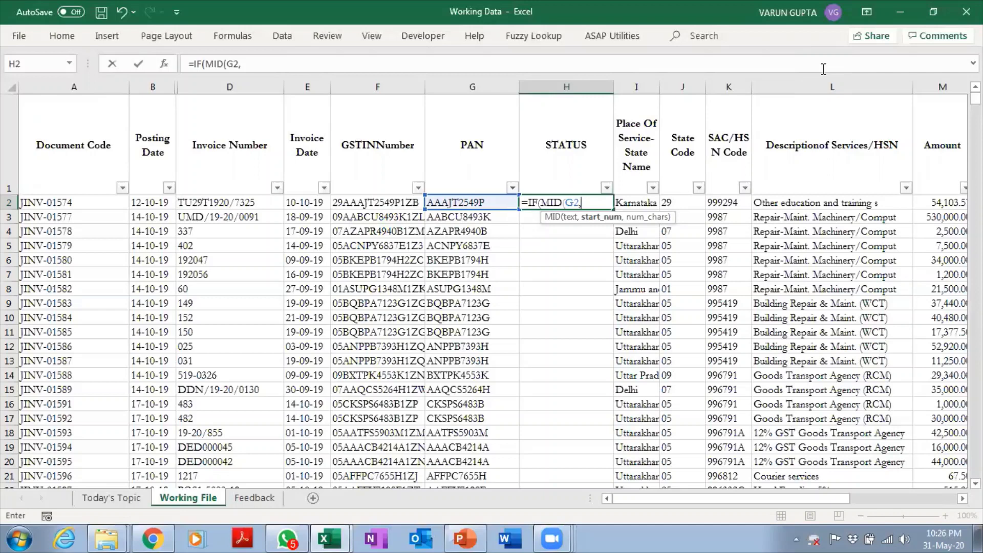
pyautogui.write('4,1')
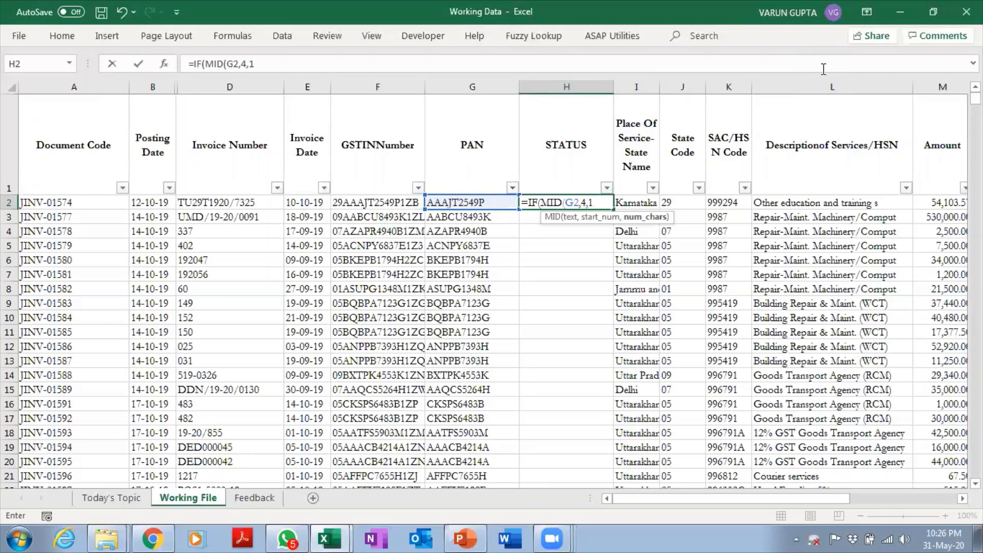
pyautogui.write(')=')
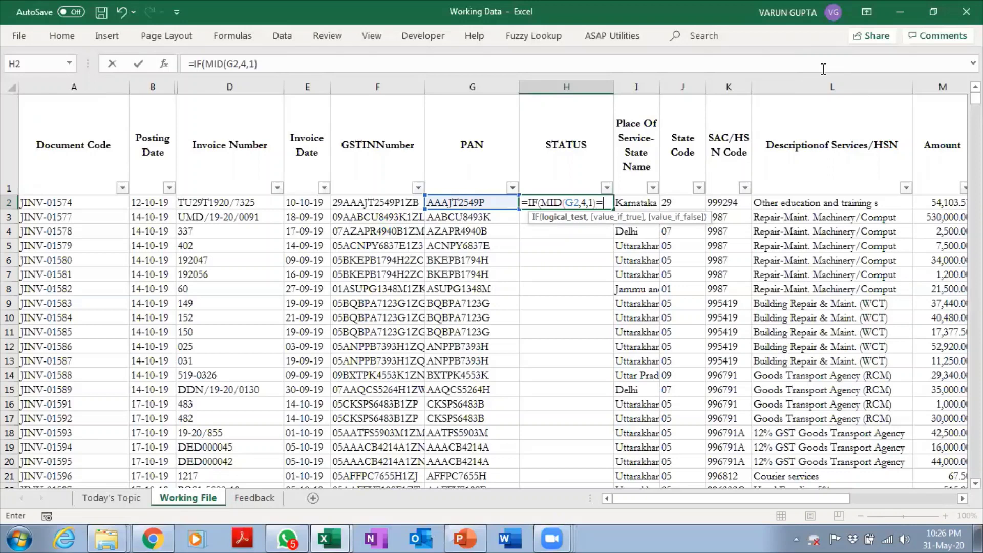
pyautogui.write('"P","INDIVI')
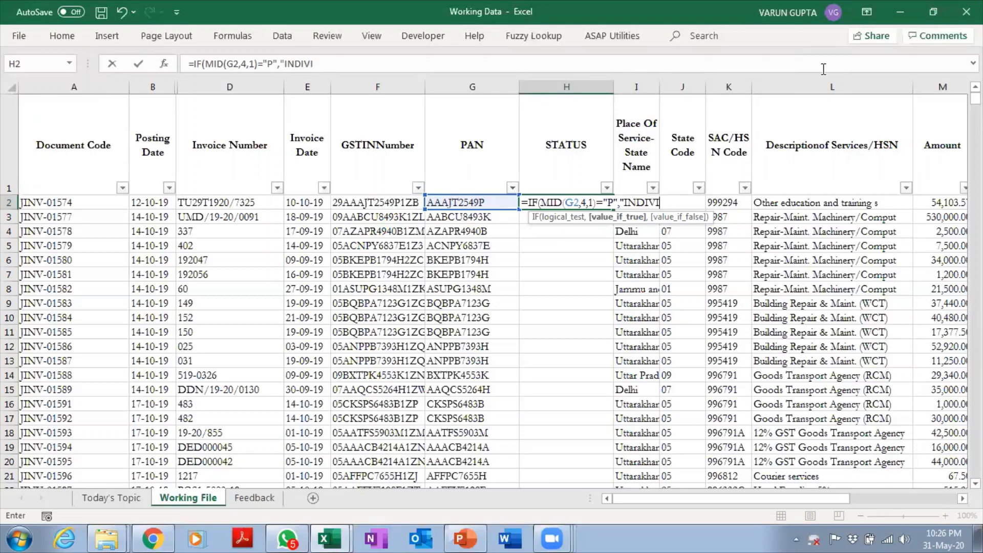
pyautogui.write('DUAL",IF')
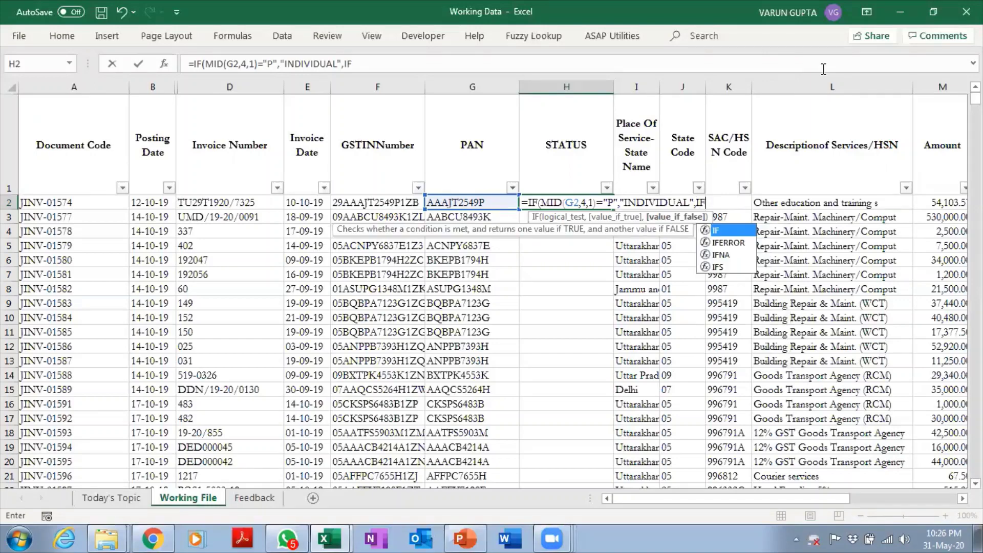
# Complete the nested IF in H2 to return "HUF" when MID(G2,4,1)="H" and otherwise "NON INDIVIDUAL".
pyautogui.write('(')
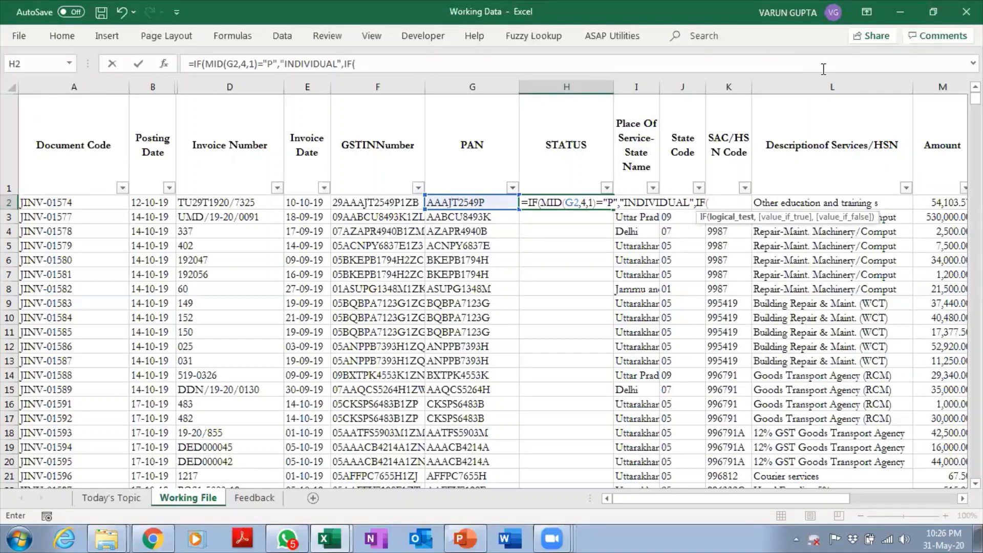
pyautogui.write('MID(')
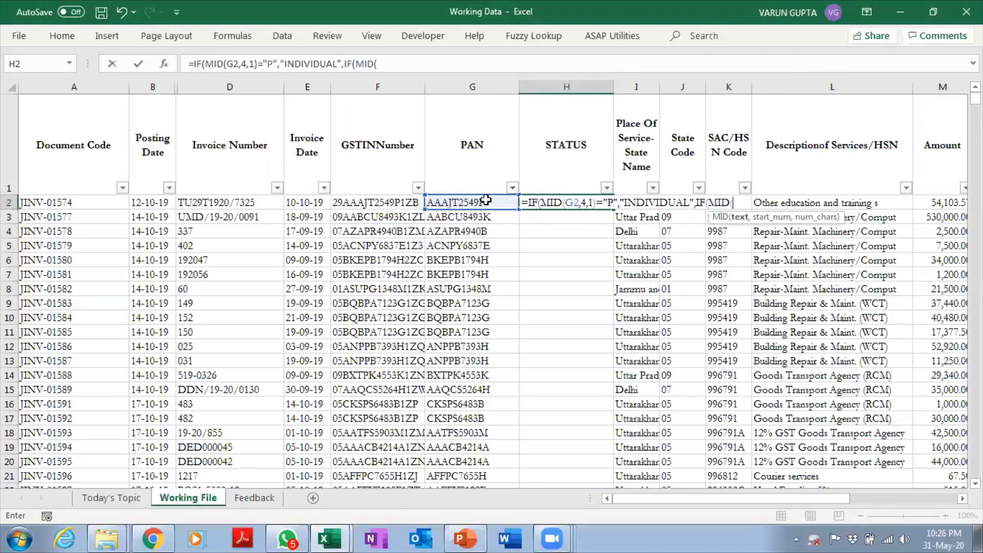
pyautogui.click(485, 202)
pyautogui.write(',4,1')
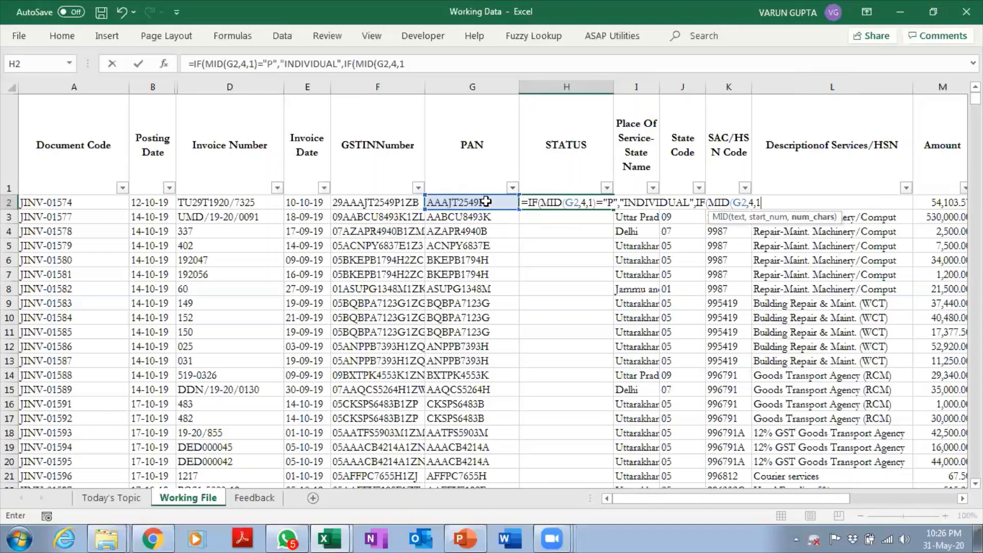
pyautogui.write(')="')
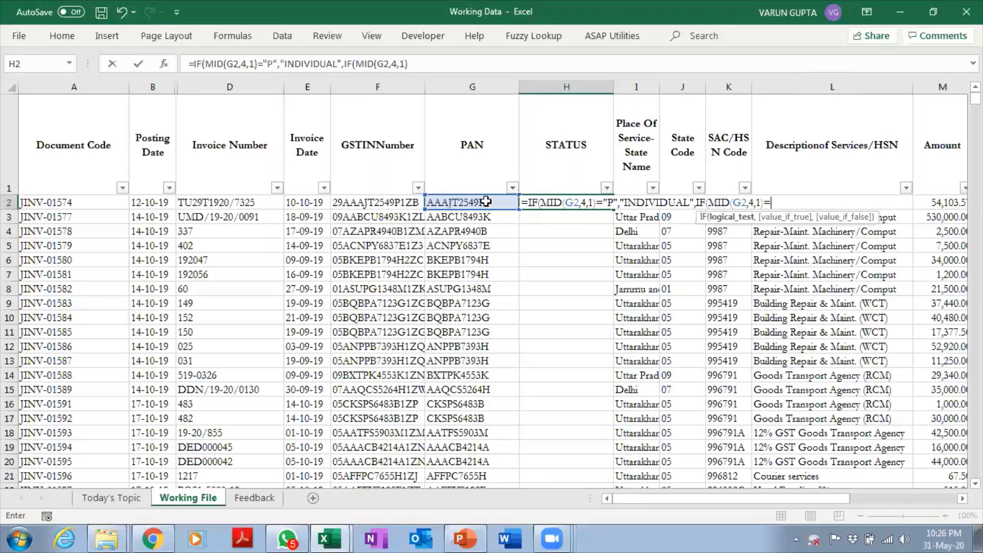
pyautogui.write('H","HUF')
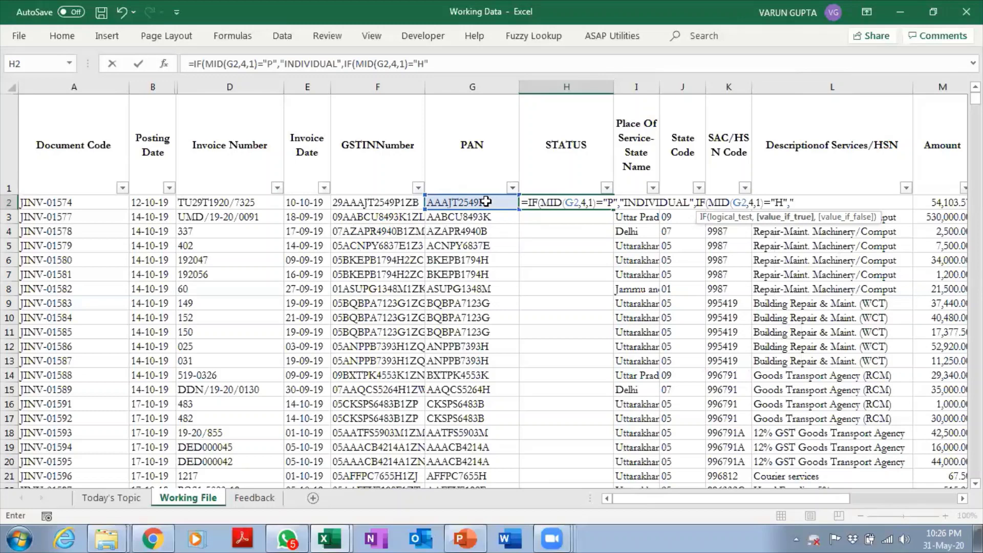
pyautogui.write('",')
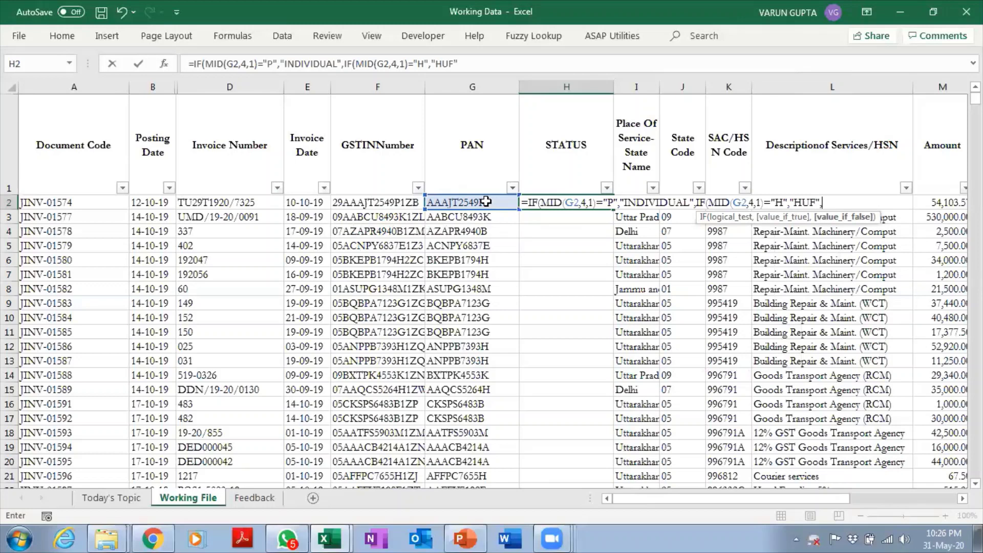
pyautogui.write('"NON INDIV')
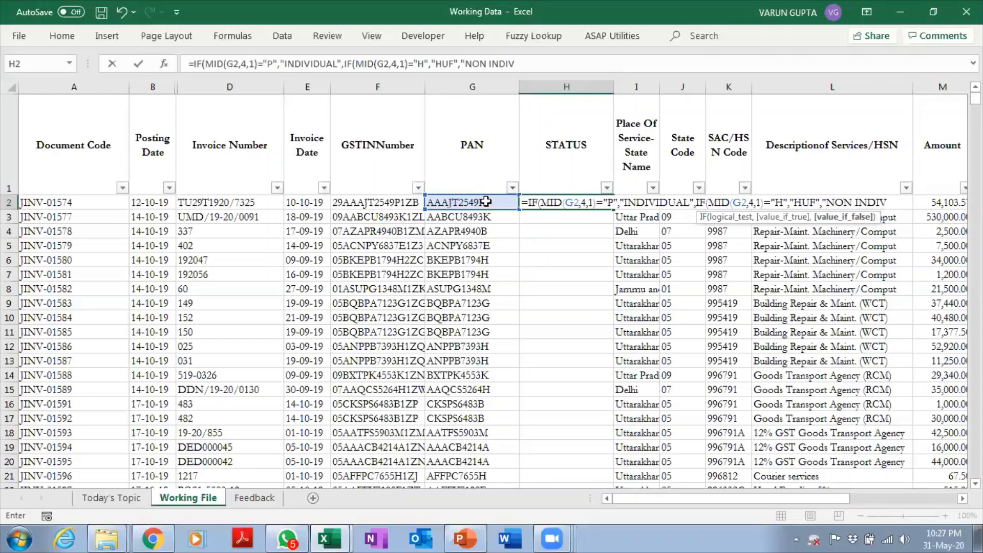
pyautogui.write('IDUAL')
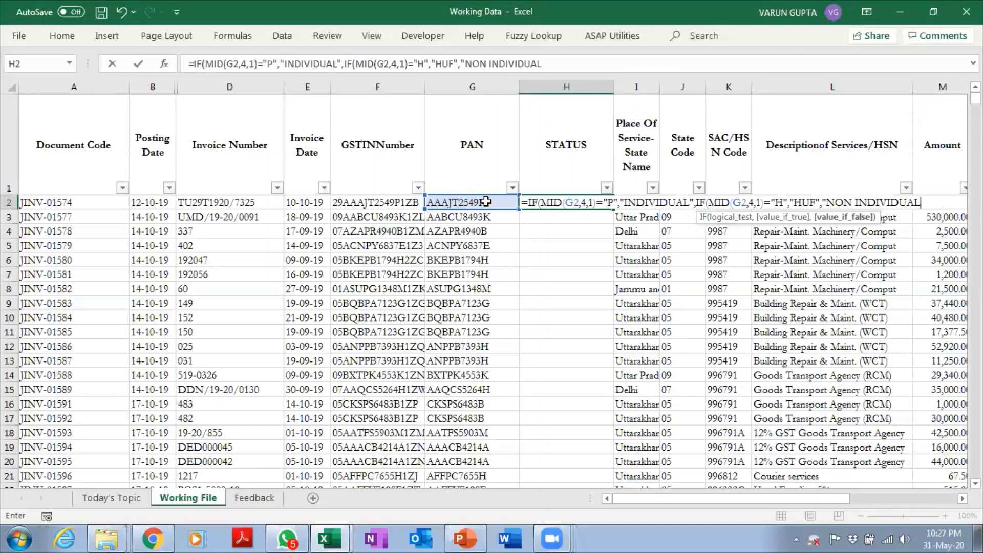
pyautogui.write('"))')
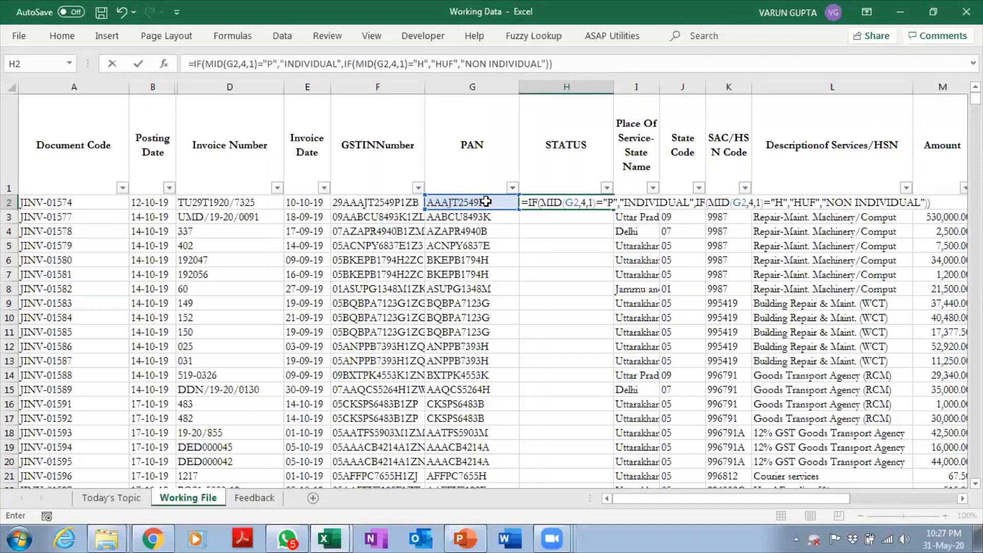
pyautogui.hotkey('ctrl', 'Return')
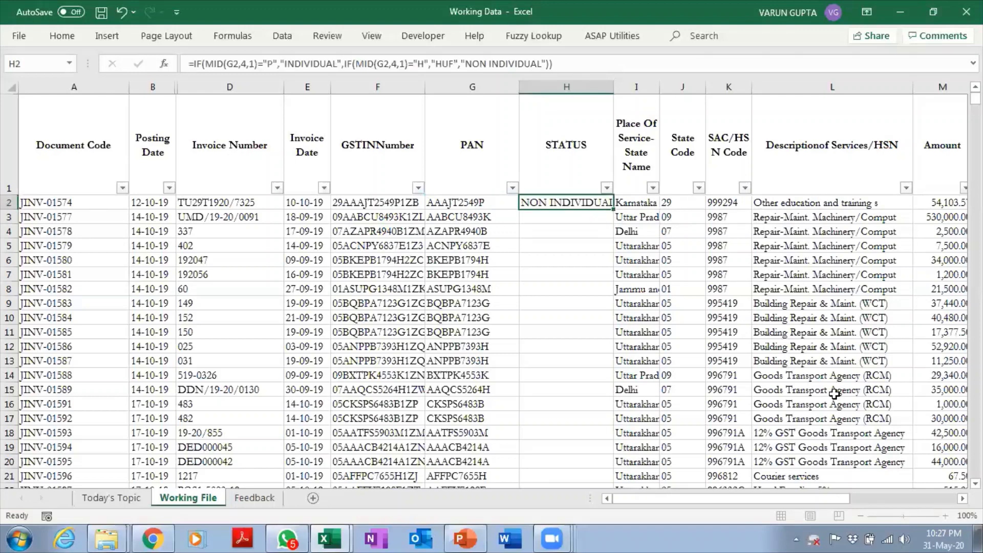
# Copy the status formula from H2 down the STATUS column to H3204, the last data row.
pyautogui.hotkey('ctrl', 'c')
pyautogui.press('Left')
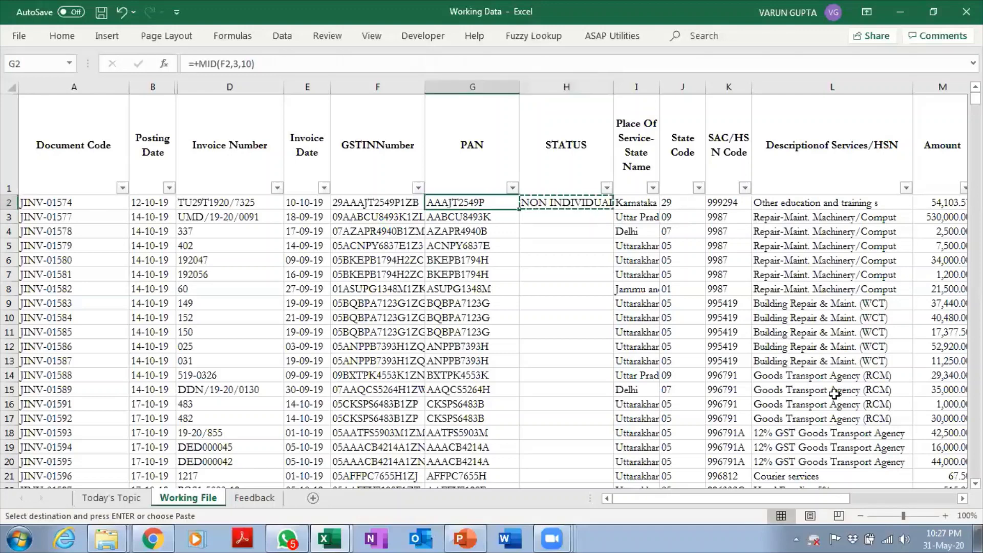
pyautogui.hotkey('ctrl', 'Down')
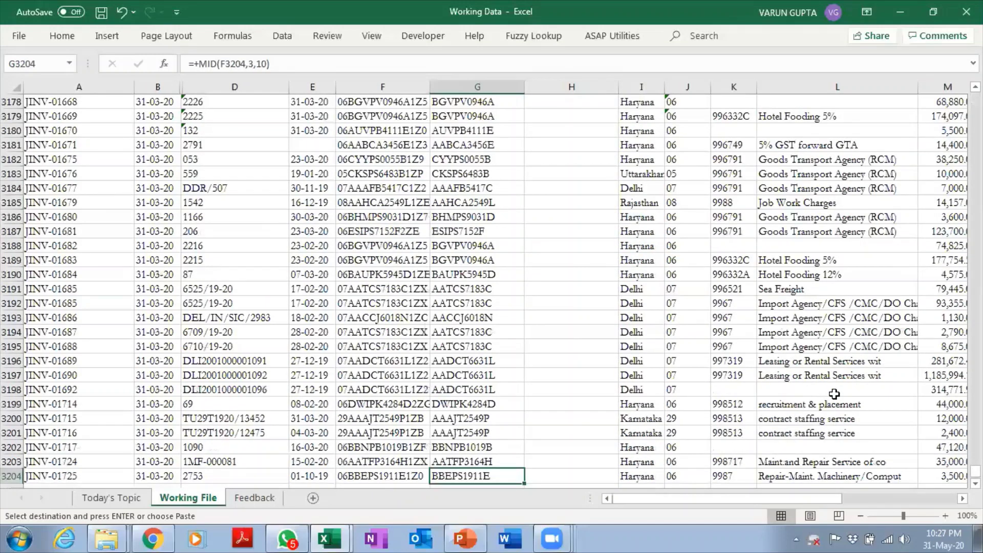
pyautogui.press('Right')
pyautogui.hotkey('ctrl', 'shift', 'Up')
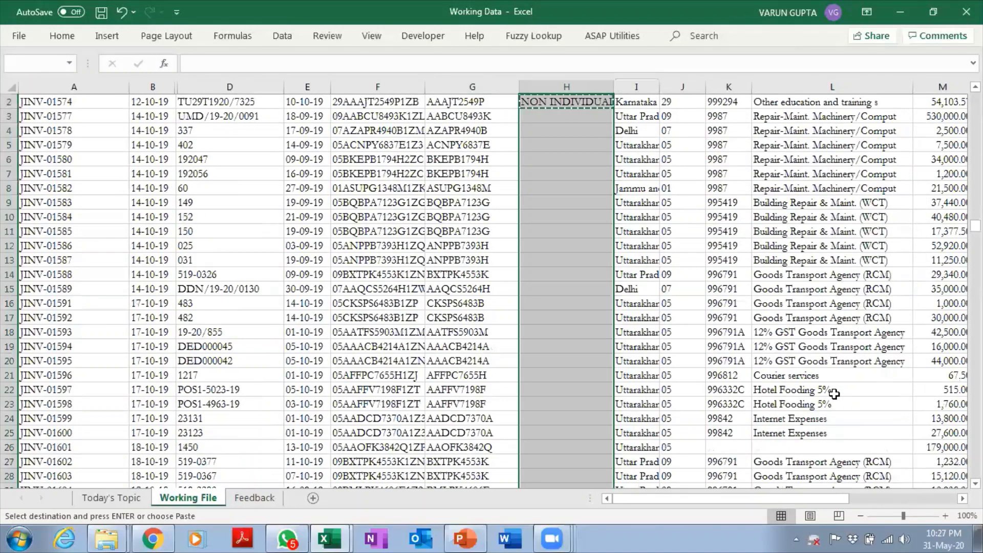
pyautogui.hotkey('ctrl', 'v')
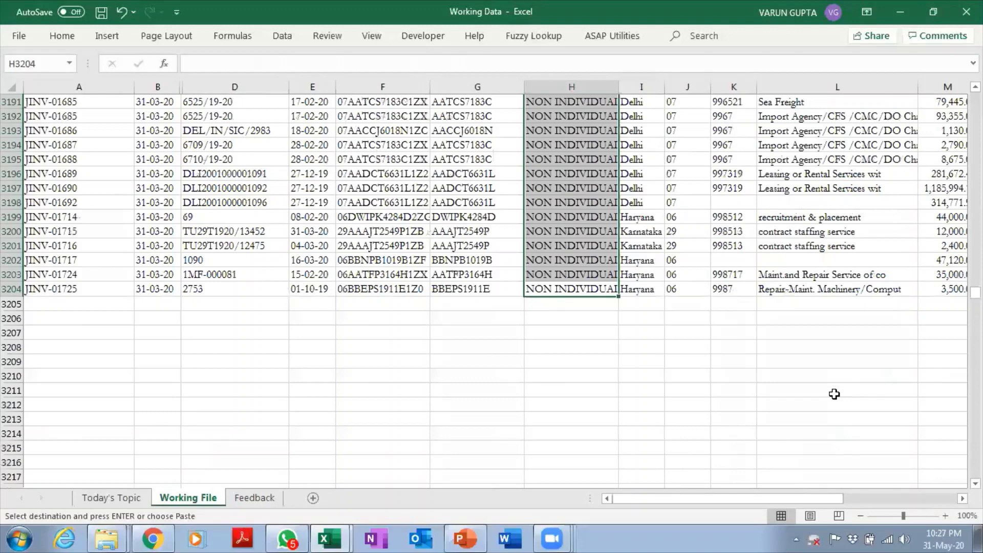
pyautogui.hotkey('ctrl', 'Up')
pyautogui.press('Escape')
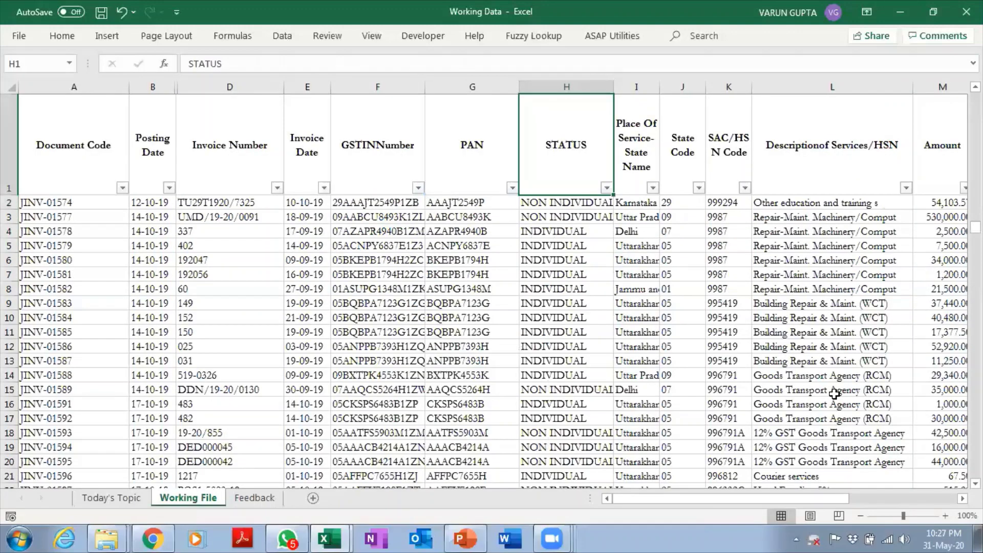
pyautogui.press('Down')
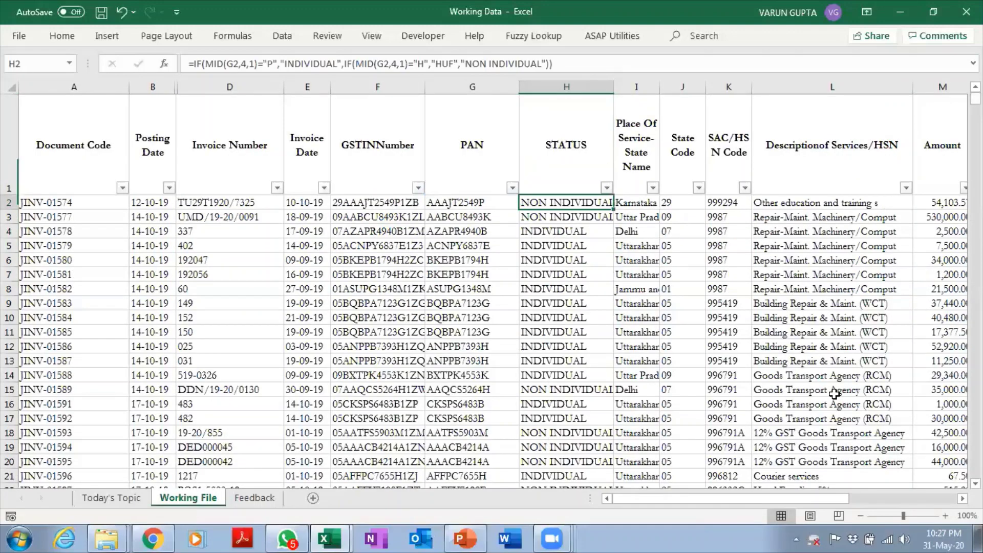
pyautogui.hotkey('ctrl', 'shift', 'Down')
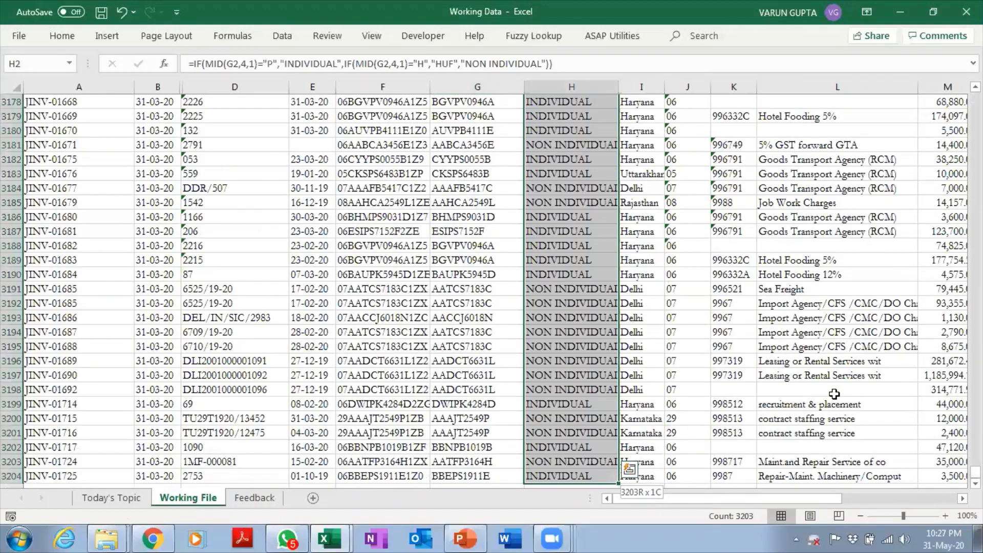
pyautogui.hotkey('ctrl', 'Up')
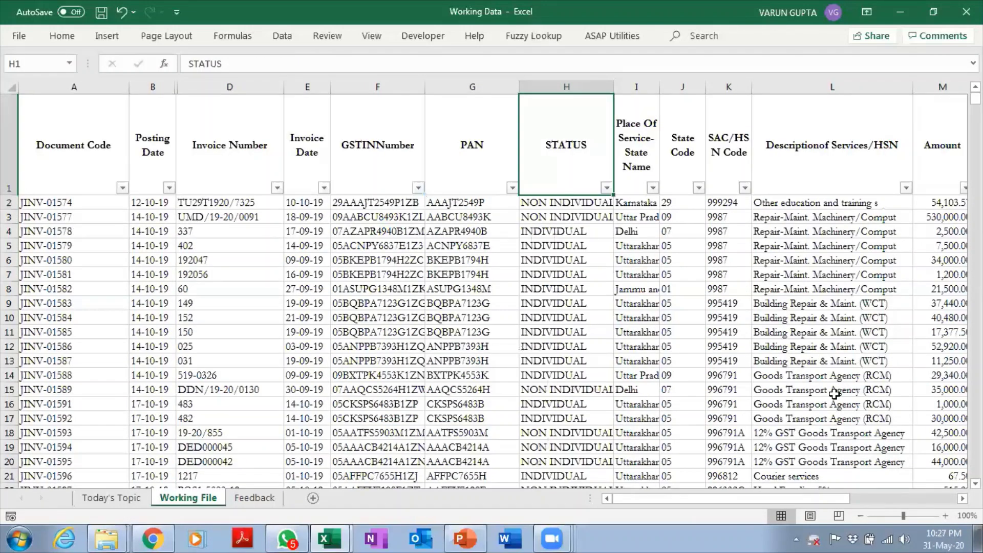
# Filter the STATUS column to show only the HUF records.
pyautogui.hotkey('alt', 'Down')
pyautogui.press('Down')
pyautogui.press('Down')
pyautogui.press('Down')
pyautogui.press('space')
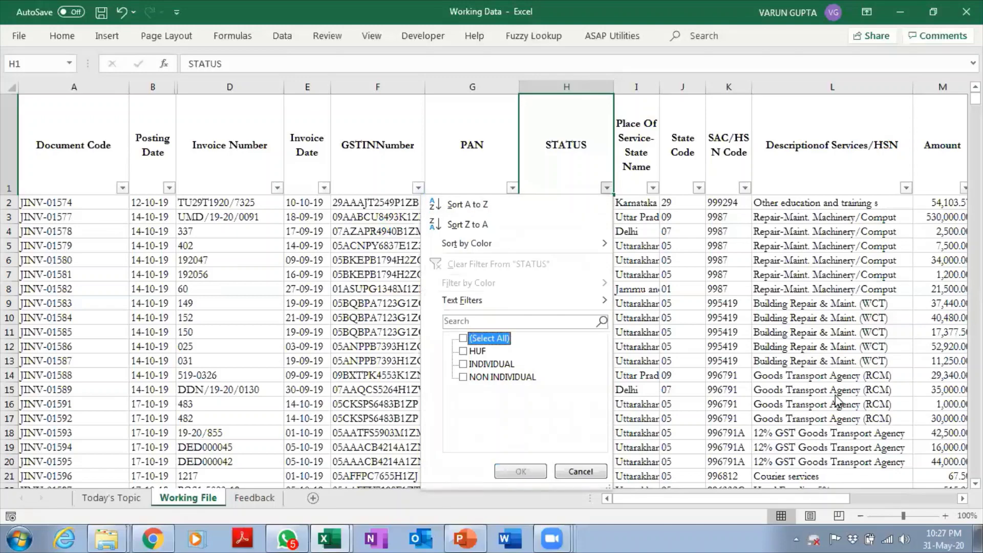
pyautogui.press('Down')
pyautogui.press('space')
pyautogui.press('Tab')
pyautogui.press('Return')
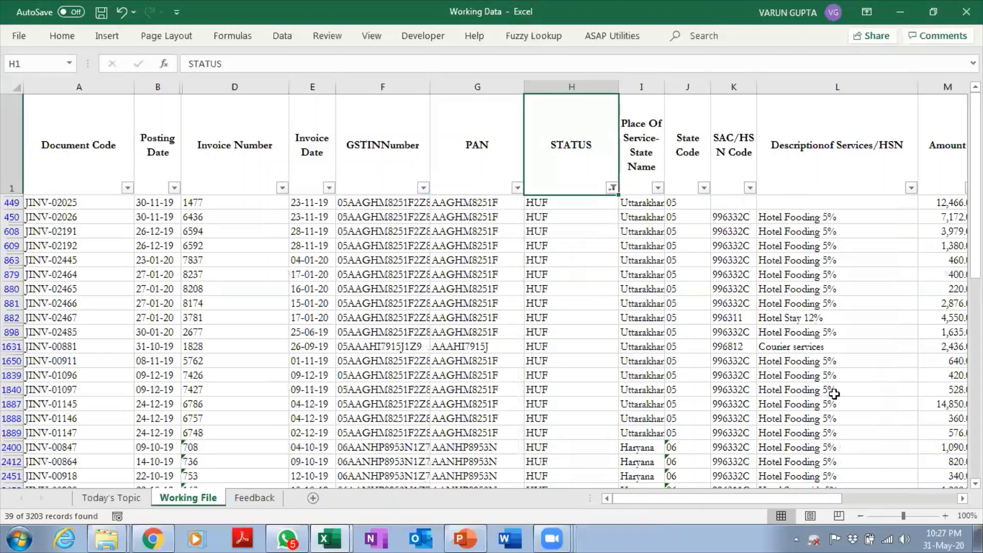
# Examine the PAN values of the filtered HUF rows one by one to check their classification.
pyautogui.press('Down')
pyautogui.press('Left')
pyautogui.press('Down')
pyautogui.press('Down')
pyautogui.press('Down')
pyautogui.press('Down')
pyautogui.press('Down')
pyautogui.press('Down')
pyautogui.press('Down')
pyautogui.press('Down')
pyautogui.press('Down')
pyautogui.press('Down')
pyautogui.press('Down')
pyautogui.press('Down')
pyautogui.press('Down')
pyautogui.press('Down')
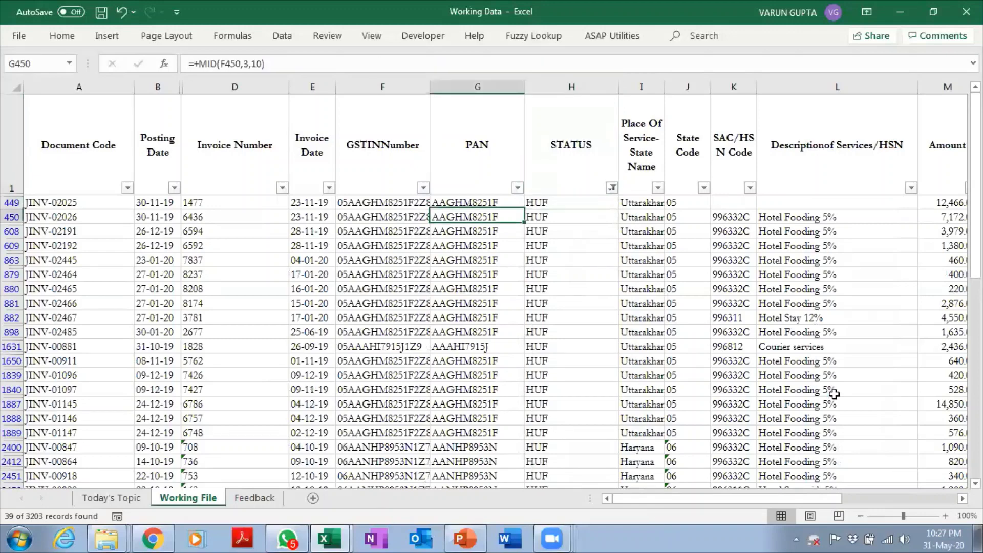
# Review the PAN values of the remaining filtered HUF records down to row 3007.
pyautogui.press('Down')
pyautogui.press('Down')
pyautogui.press('Down')
pyautogui.press('Down')
pyautogui.press('Down')
pyautogui.press('Down')
pyautogui.press('Down')
pyautogui.press('Down')
pyautogui.press('Down')
pyautogui.press('Down')
pyautogui.press('Down')
pyautogui.press('Down')
pyautogui.press('Down')
pyautogui.press('Down')
pyautogui.press('Down')
pyautogui.press('Down')
pyautogui.press('Down')
pyautogui.press('Down')
pyautogui.press('Down')
pyautogui.press('Down')
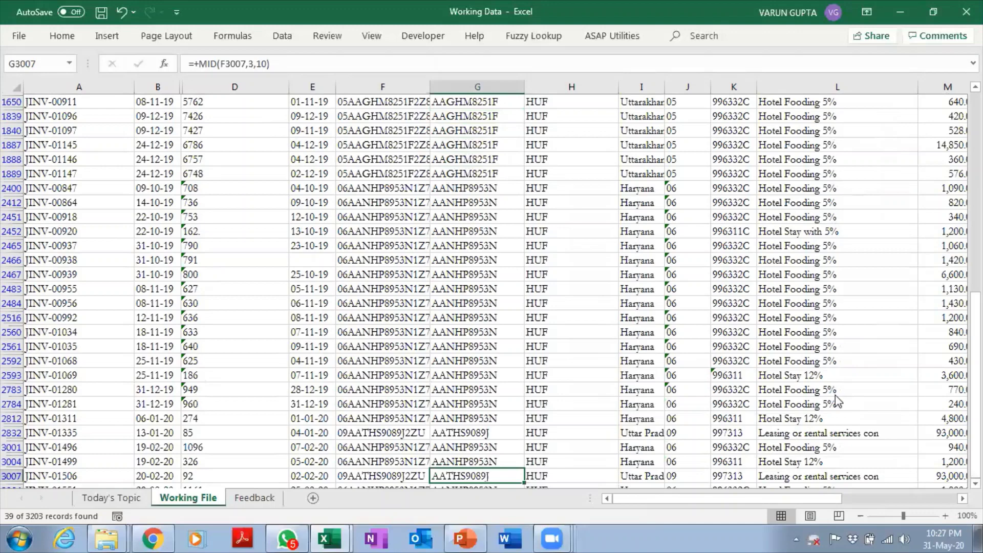
# Filter the STATUS column to only INDIVIDUAL records and check their PAN values.
pyautogui.hotkey('ctrl', 'Up')
pyautogui.press('Right')
pyautogui.hotkey('alt', 'Down')
pyautogui.press('Escape')
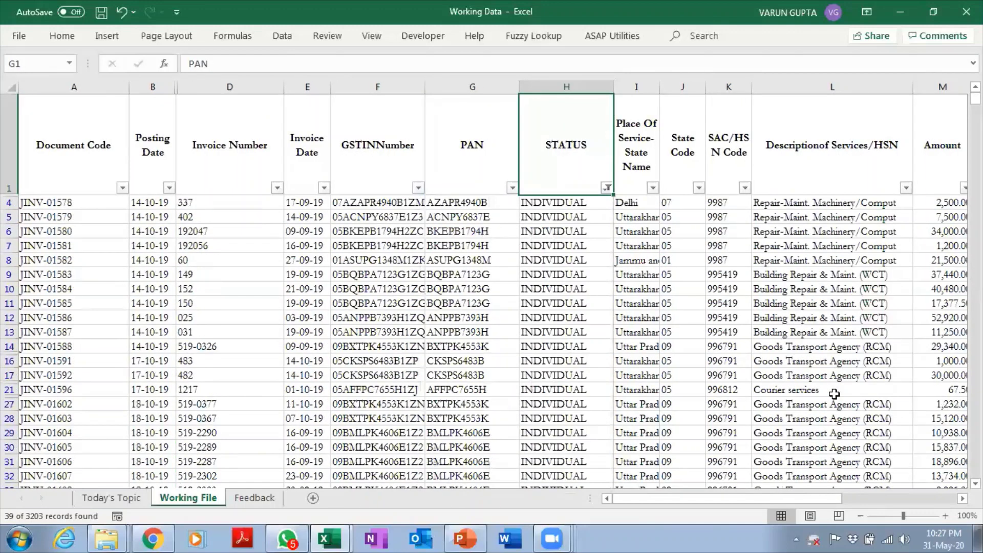
pyautogui.press('Left')
pyautogui.press('Down')
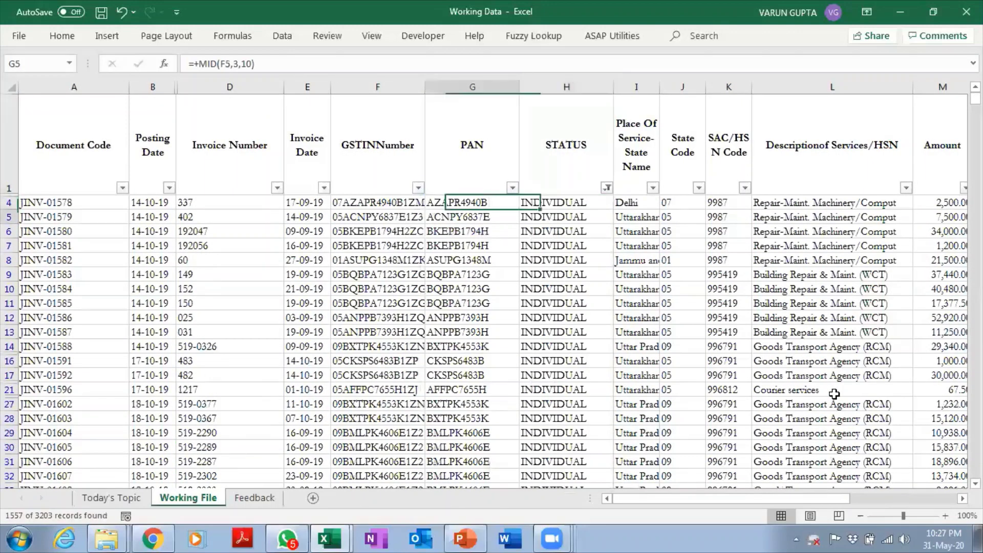
pyautogui.press('pagedown')
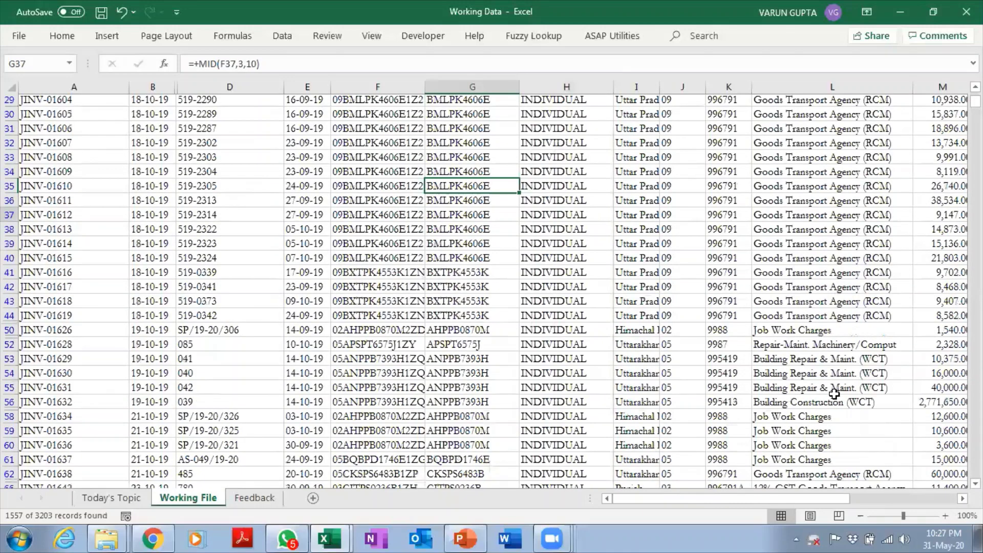
pyautogui.press('pagedown')
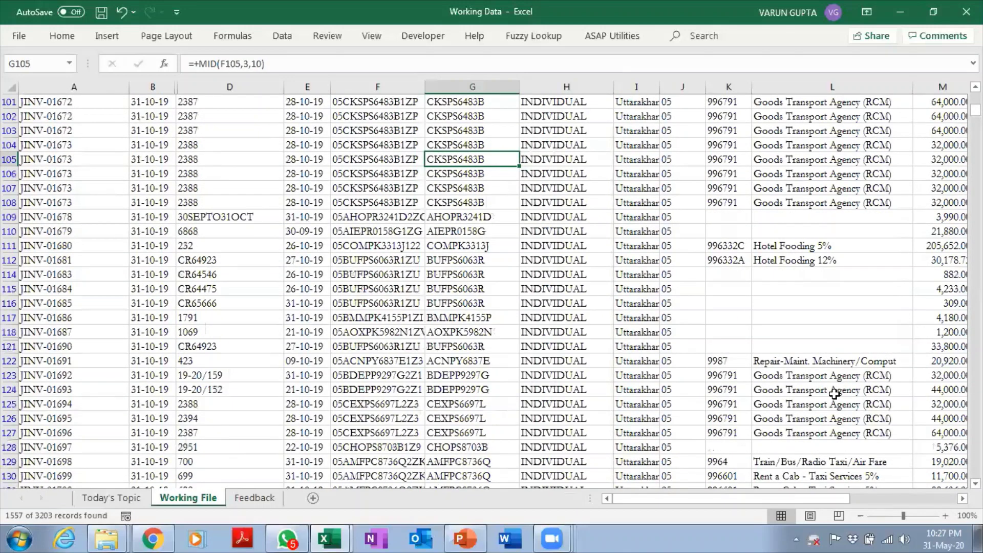
# Change the STATUS filter to show only the NON INDIVIDUAL records.
pyautogui.press('pageup')
pyautogui.press('pageup')
pyautogui.press('Up')
pyautogui.press('Right')
pyautogui.hotkey('alt', 'Down')
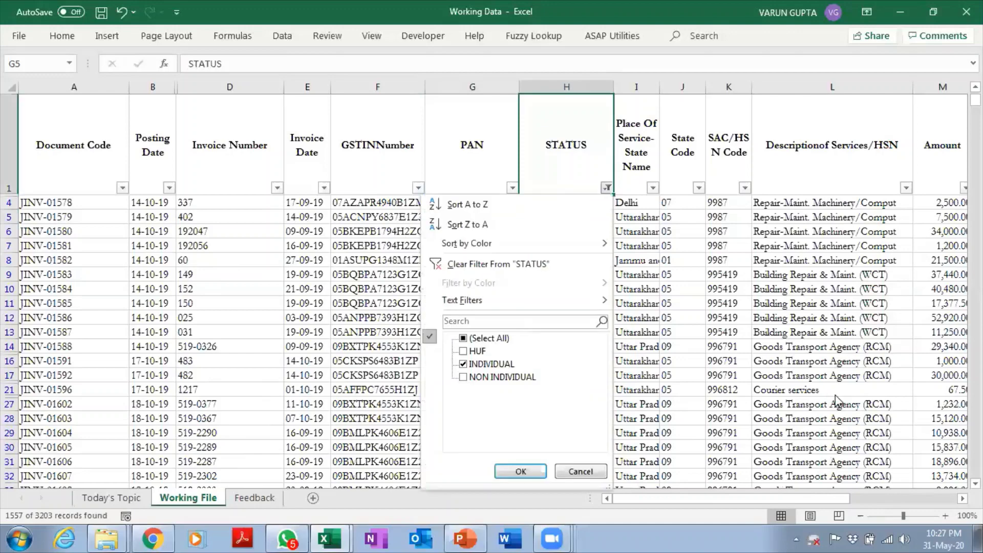
pyautogui.press('Down')
pyautogui.press('Down')
pyautogui.press('Down')
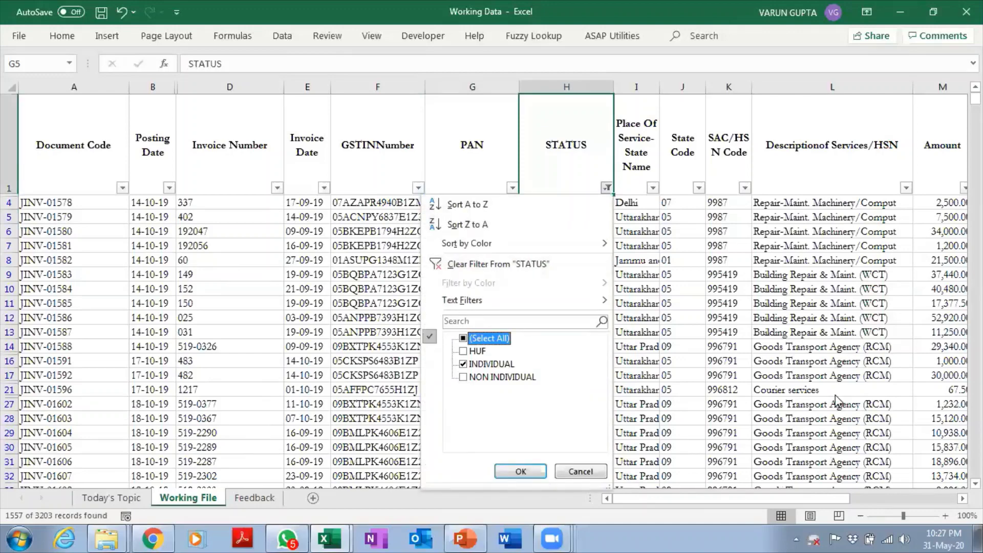
pyautogui.press('Down')
pyautogui.press('Down')
pyautogui.press('space')
pyautogui.press('Down')
pyautogui.press('space')
pyautogui.press('Return')
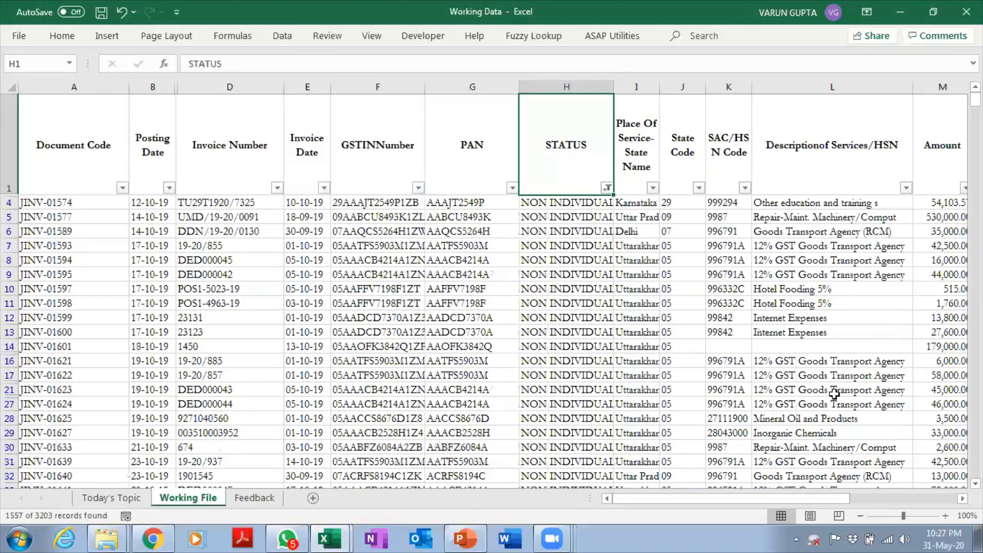
# Examine the PAN values of the filtered NON INDIVIDUAL records to check their classification.
pyautogui.press('Left')
pyautogui.press('Down')
pyautogui.press('Down')
pyautogui.press('Down')
pyautogui.press('pagedown')
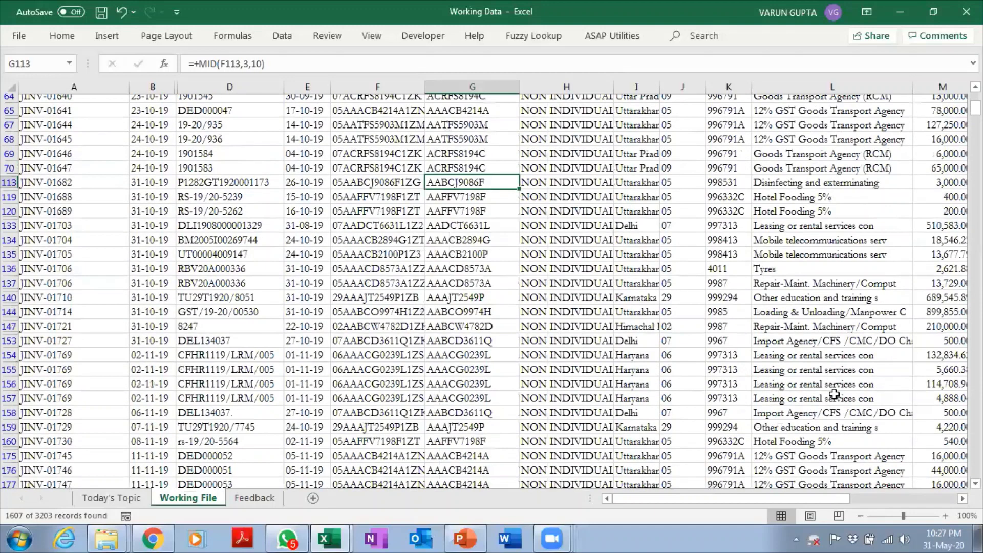
pyautogui.press('pagedown')
pyautogui.press('pagedown')
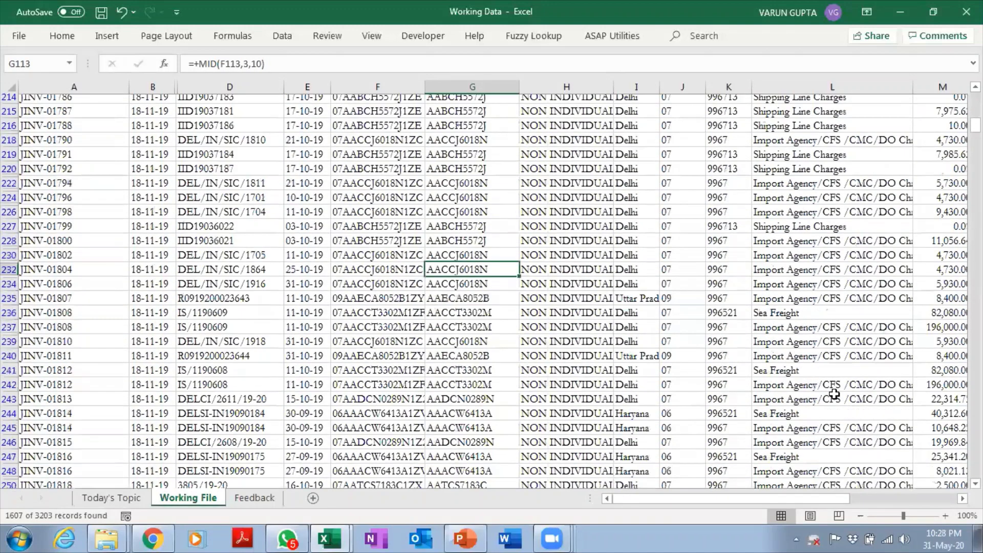
pyautogui.press('pageup')
pyautogui.press('pageup')
pyautogui.press('pageup')
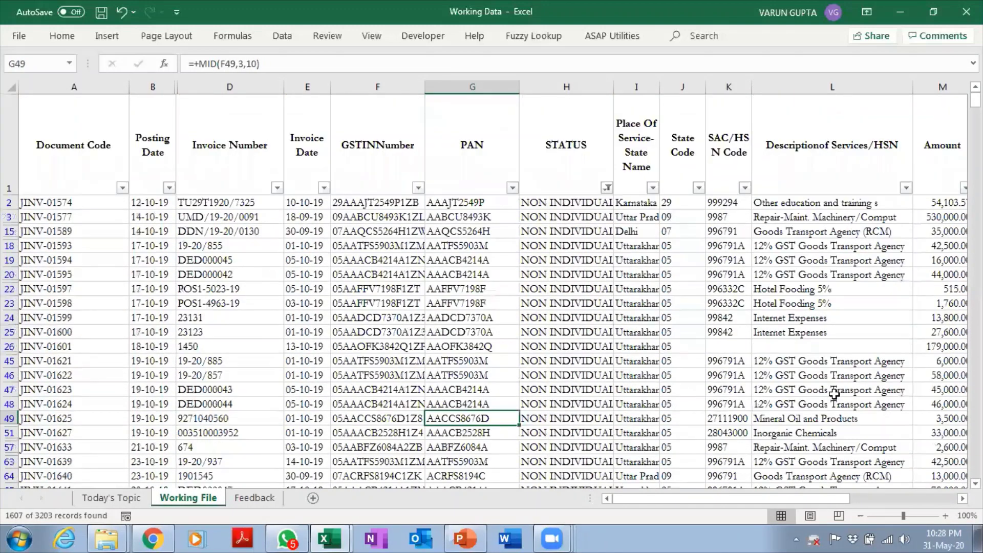
# Remove the restriction from the STATUS filter by selecting all status values.
pyautogui.hotkey('ctrl', 'Up')
pyautogui.press('Right')
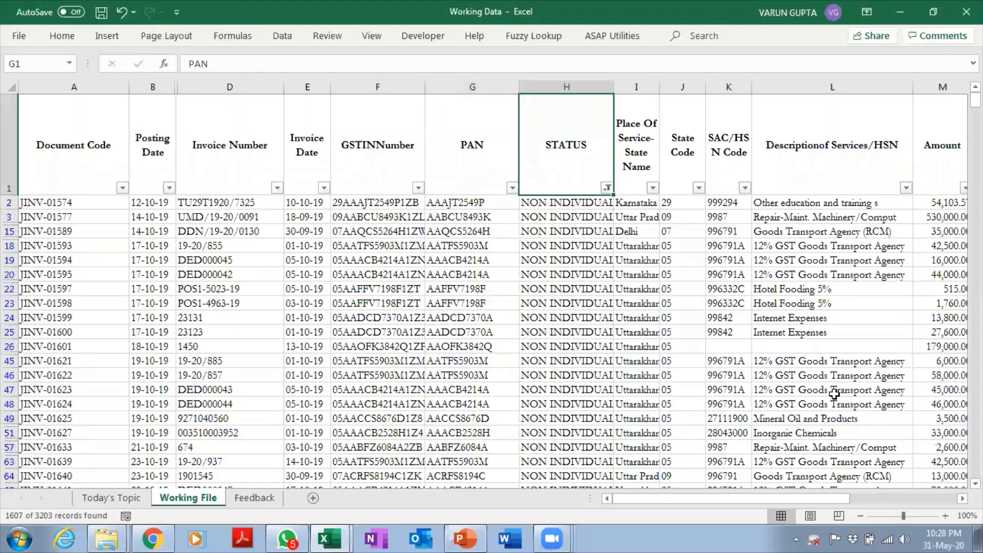
pyautogui.hotkey('alt', 'Down')
pyautogui.press('Down')
pyautogui.press('Down')
pyautogui.press('Down')
pyautogui.press('Down')
pyautogui.press('Down')
pyautogui.press('Down')
pyautogui.press('Down')
pyautogui.press('Down')
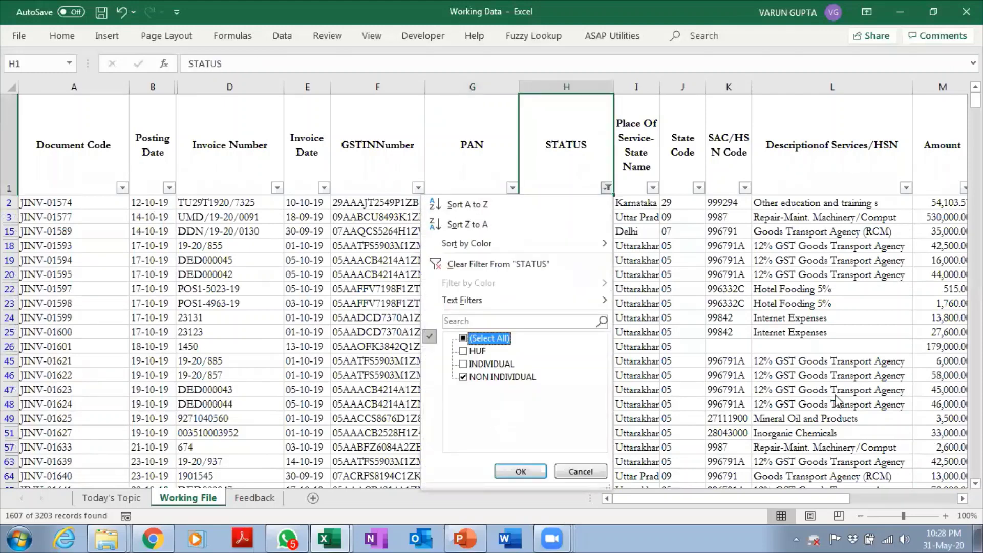
pyautogui.press('space')
pyautogui.press('Return')
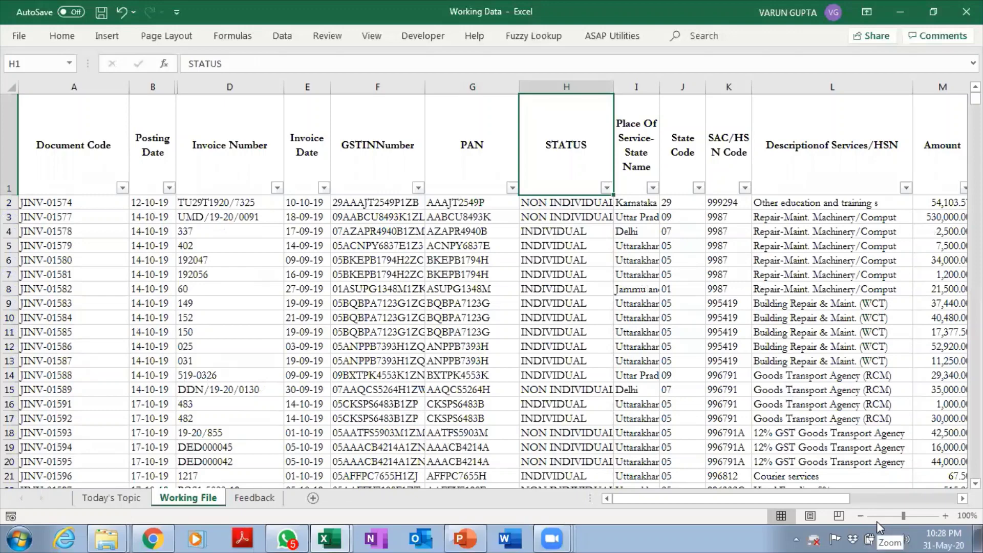
# Filter the TDS% column to exclude the 0.00 records, keeping 1.00 and 2.00.
pyautogui.press('Right')
pyautogui.press('Right')
pyautogui.press('Right')
pyautogui.press('Right')
pyautogui.press('Right')
pyautogui.press('Right')
pyautogui.press('Right')
pyautogui.press('Right')
pyautogui.press('Right')
pyautogui.press('Right')
pyautogui.press('Right')
pyautogui.press('Right')
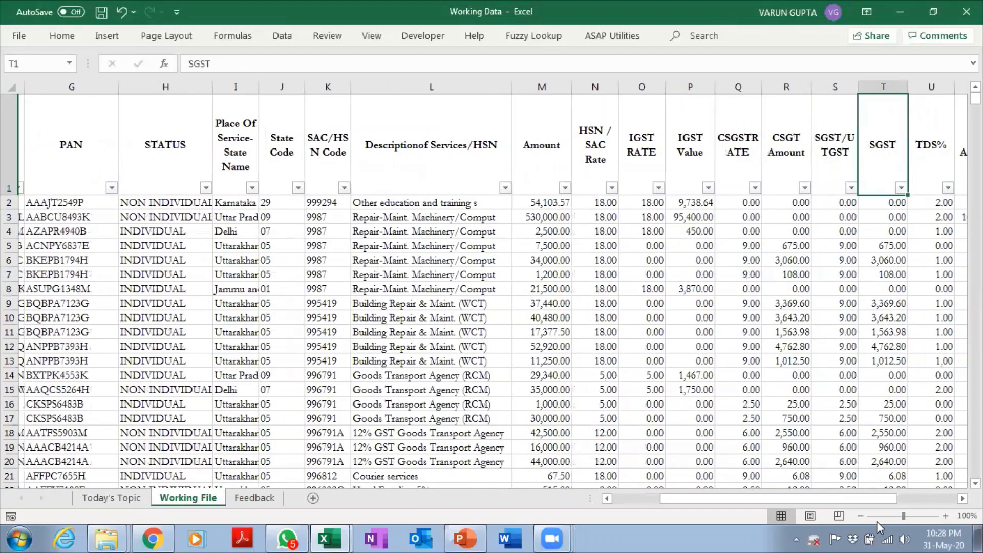
pyautogui.press('Right')
pyautogui.press('Right')
pyautogui.press('Right')
pyautogui.press('Right')
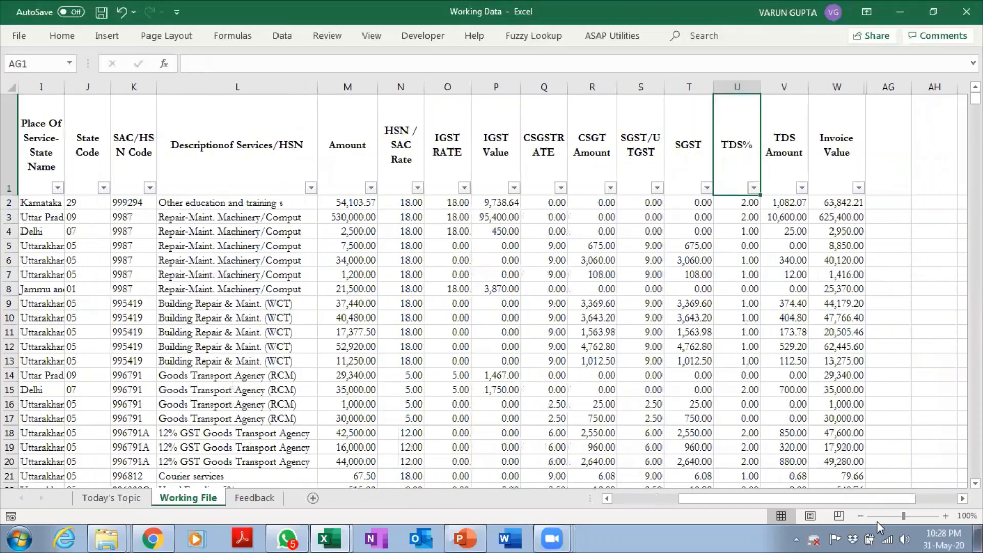
pyautogui.hotkey('alt', 'Down')
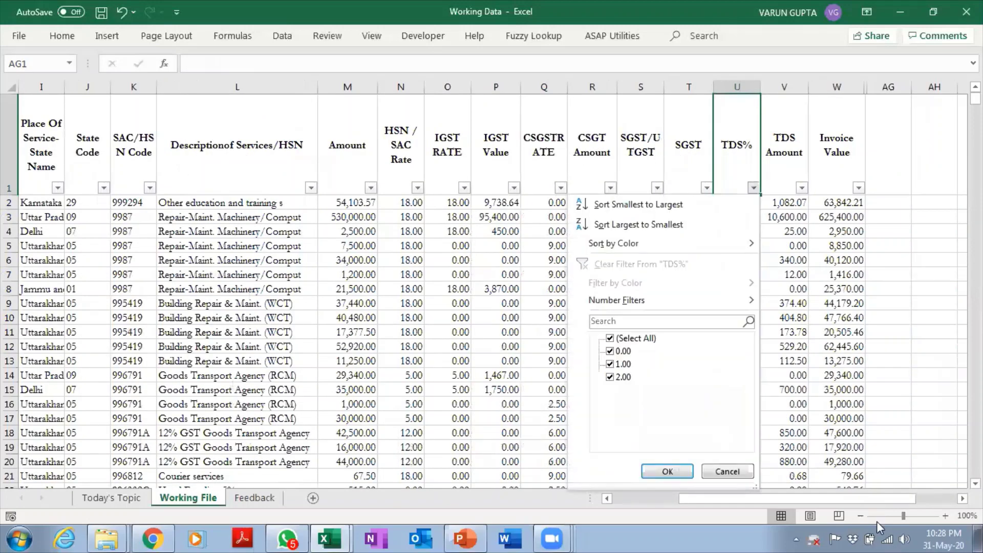
pyautogui.press('Down')
pyautogui.press('Down')
pyautogui.press('Tab')
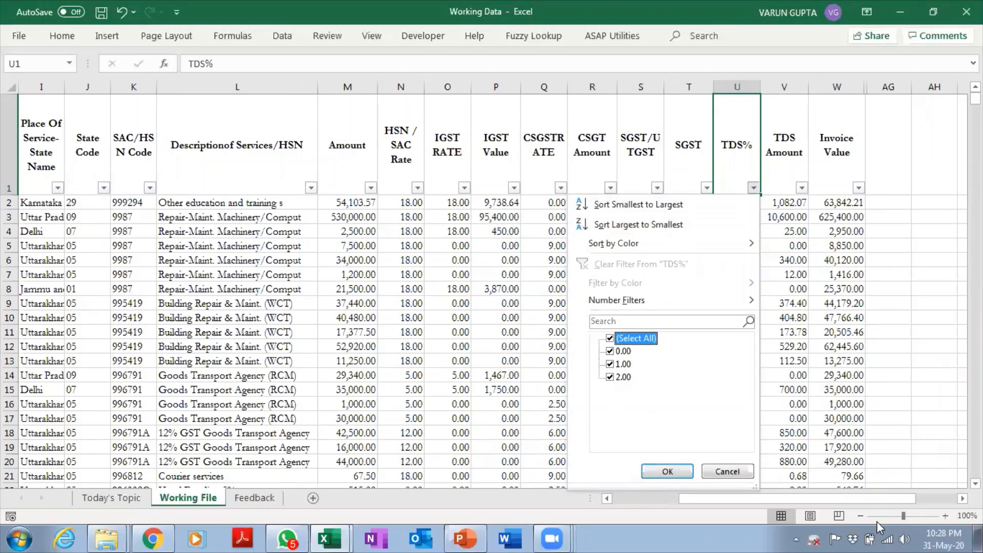
pyautogui.press('Down')
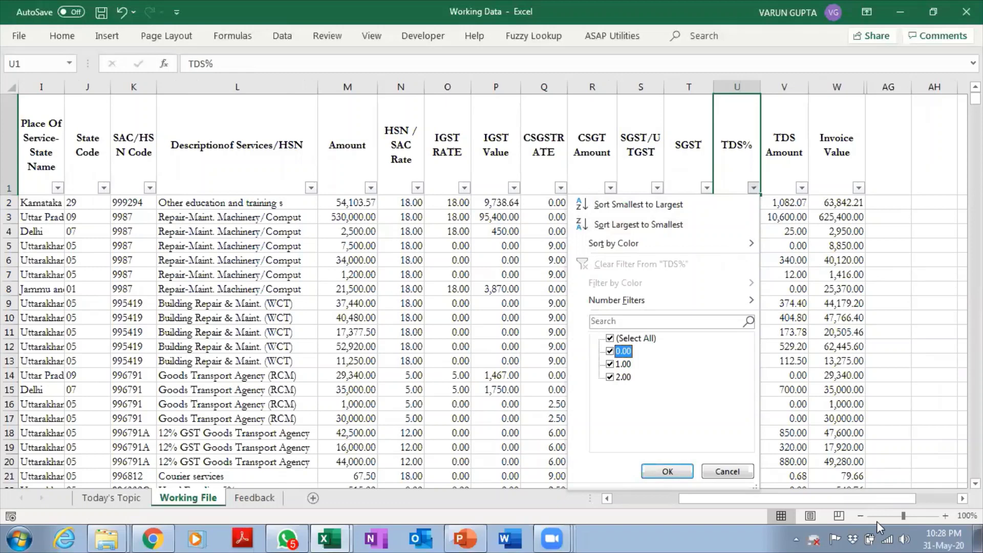
pyautogui.press('space')
pyautogui.press('Return')
# Insert a new column before Place Of Service-State Name and give it the heading RATE.
pyautogui.press('Left')
pyautogui.press('Left')
pyautogui.press('Left')
pyautogui.press('Left')
pyautogui.press('Left')
pyautogui.press('Left')
pyautogui.press('Left')
pyautogui.press('Left')
pyautogui.press('Left')
pyautogui.press('Left')
pyautogui.press('Left')
pyautogui.press('Left')
pyautogui.press('Left')
pyautogui.press('Left')
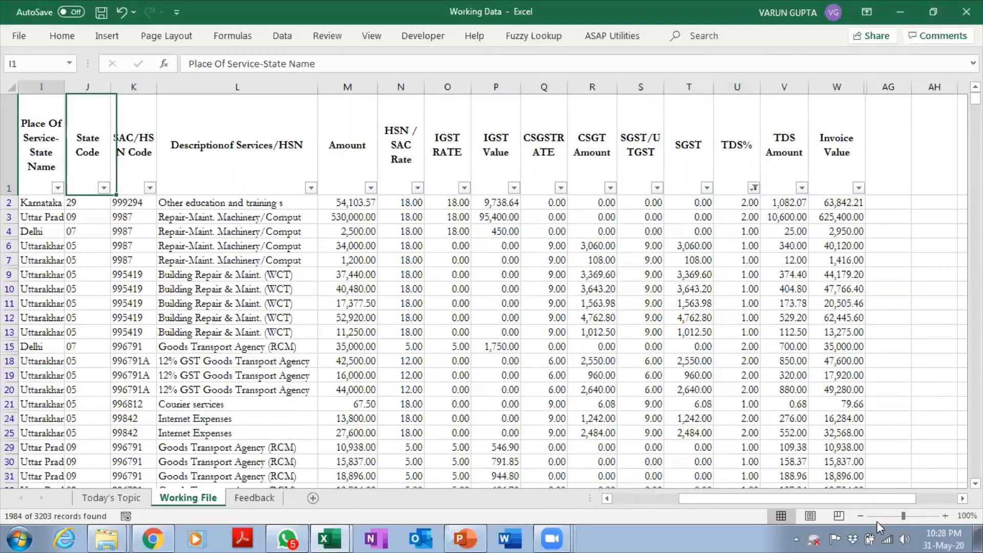
pyautogui.press('Left')
pyautogui.press('Left')
pyautogui.press('Left')
pyautogui.press('Left')
pyautogui.press('Left')
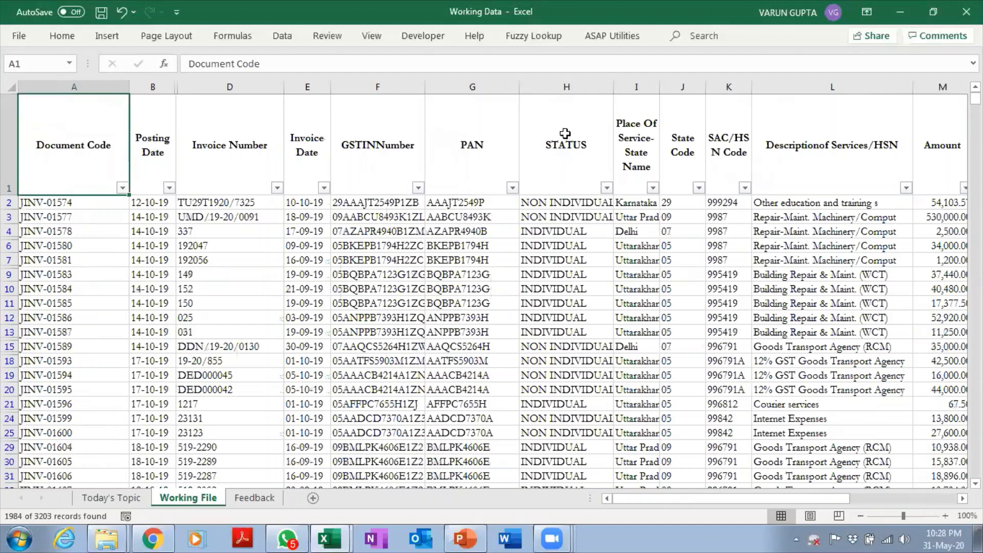
pyautogui.click(641, 86)
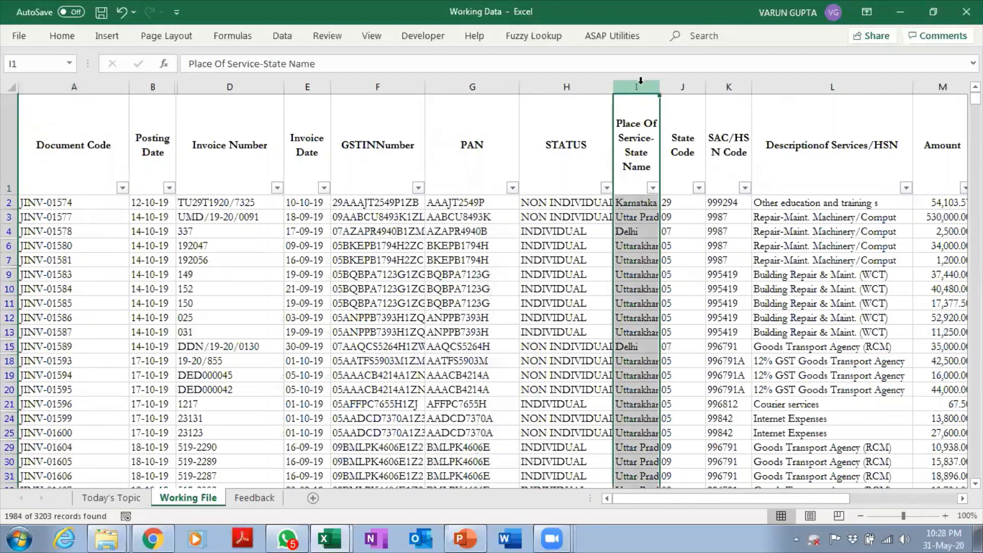
pyautogui.hotkey('ctrl', 'shift', '+')
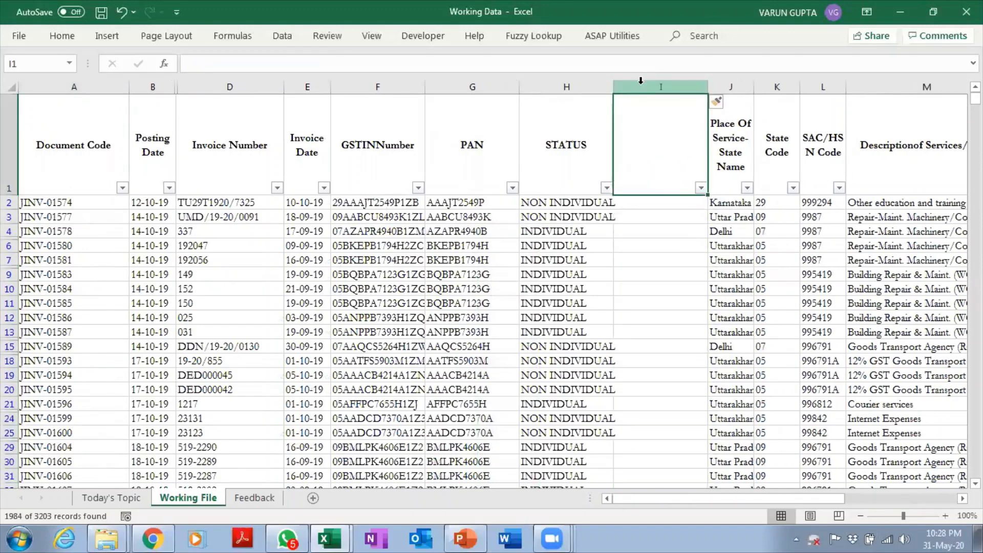
pyautogui.write('RATE')
pyautogui.press('Return')
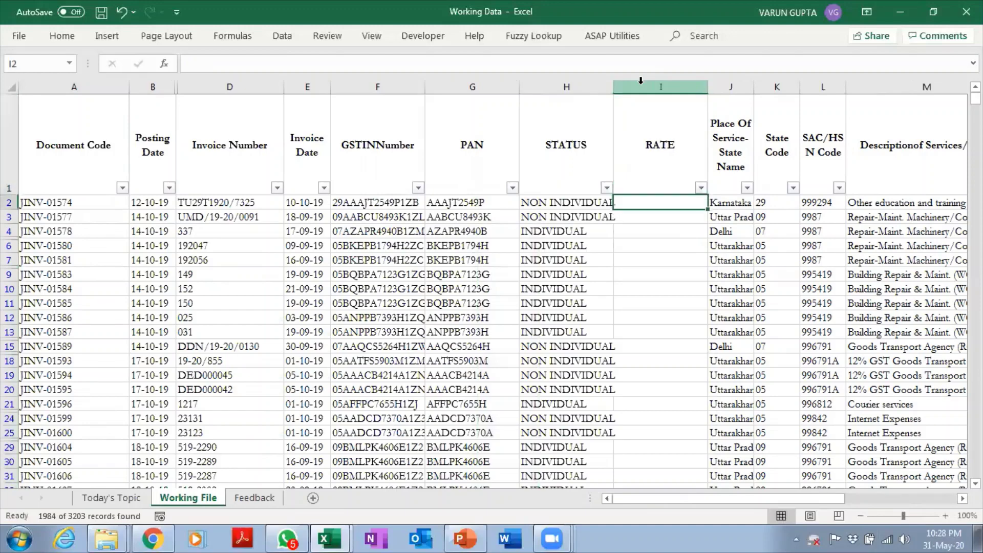
# Enter the formula +IF(H2="NON INDIVIDUAL",2,1) in I2 to return the rate for the status.
pyautogui.write('+IF')
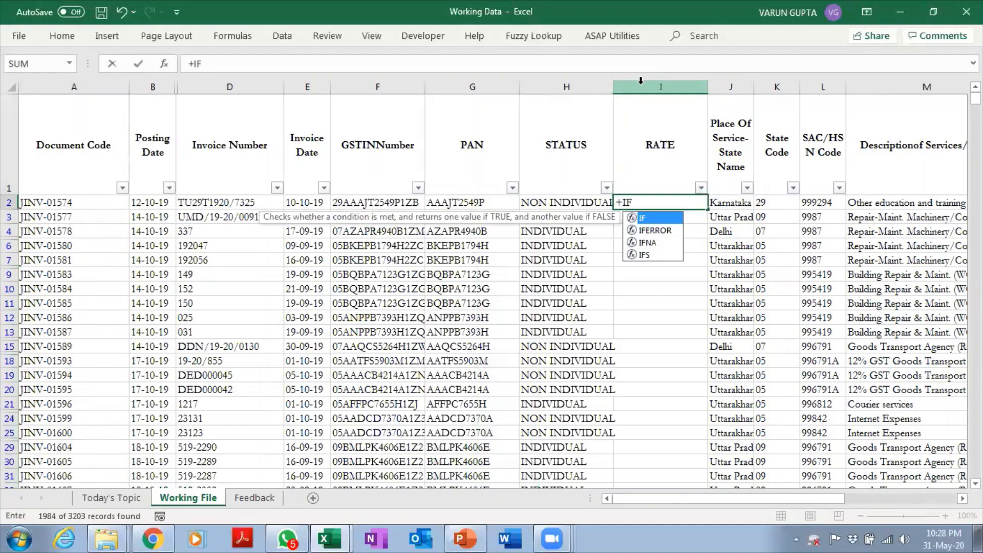
pyautogui.write('(')
pyautogui.press('Left')
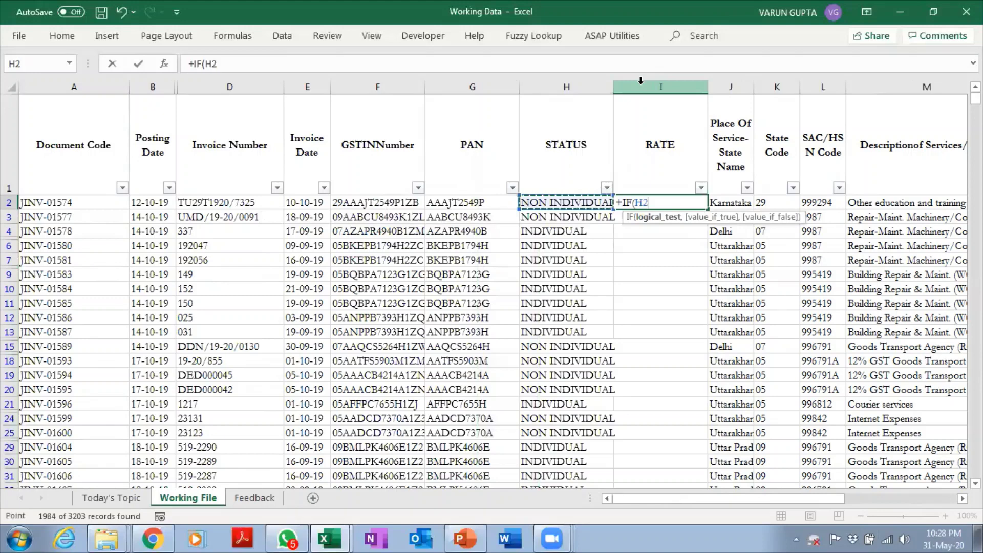
pyautogui.write('="')
pyautogui.write('NON INDIVUAL')
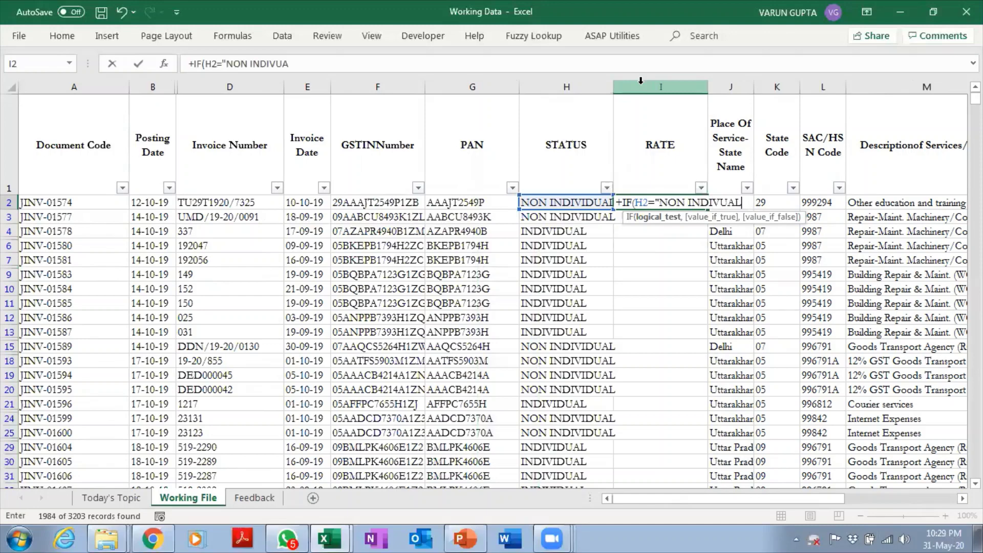
pyautogui.press('BackSpace')
pyautogui.press('BackSpace')
pyautogui.press('BackSpace')
pyautogui.write('IDUAL",2')
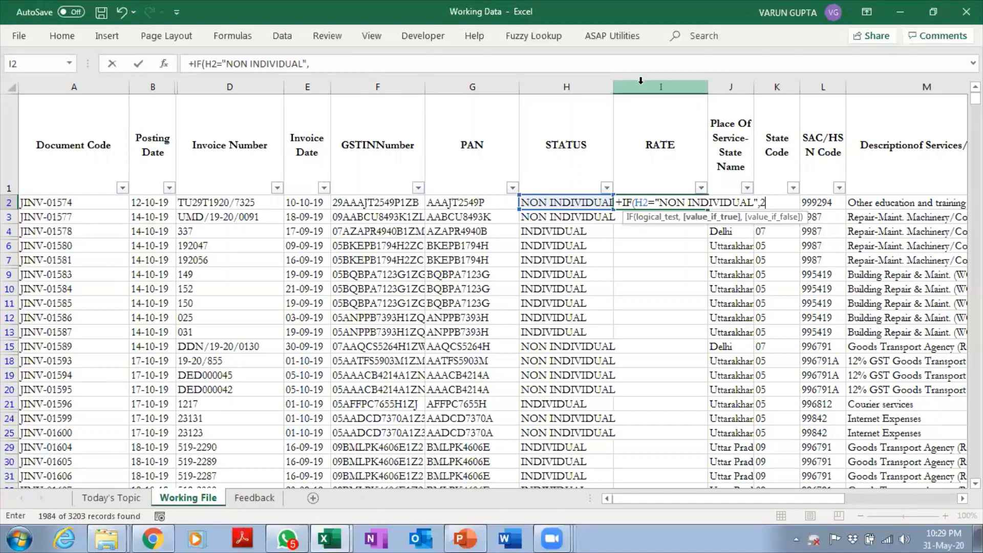
pyautogui.write(',1)')
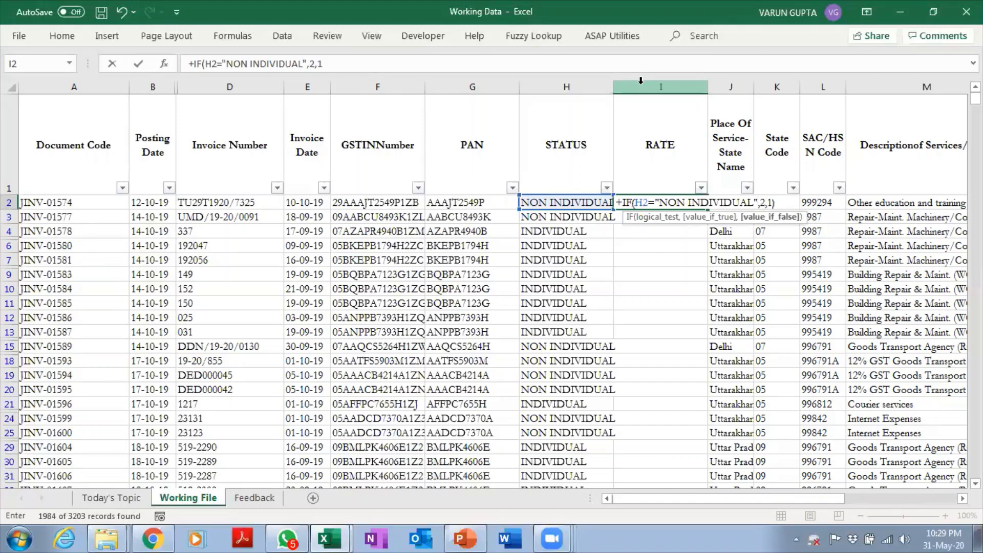
pyautogui.hotkey('ctrl', 'Return')
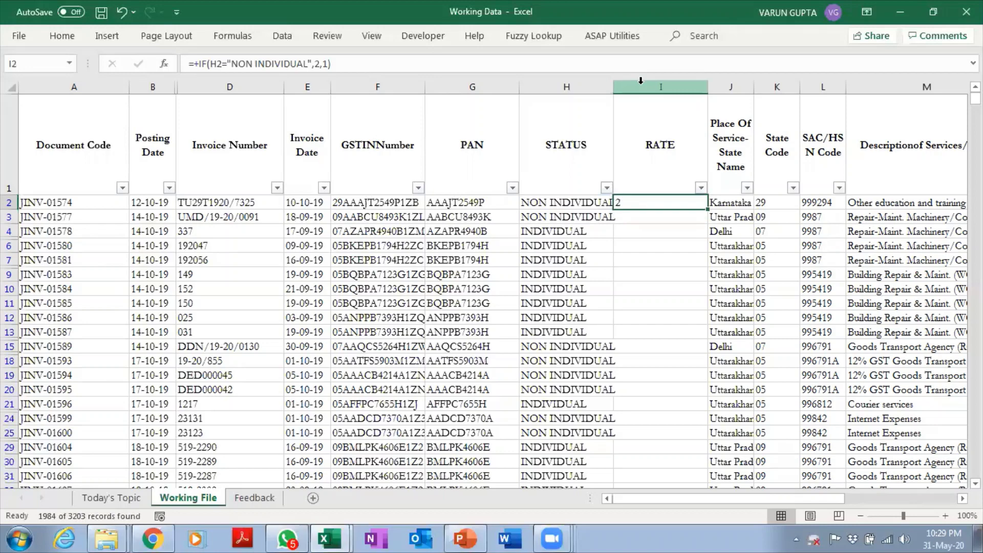
# Copy the rate formula from I2 down the RATE column to I3203, the last filtered data row.
pyautogui.hotkey('ctrl', 'c')
pyautogui.press('Left')
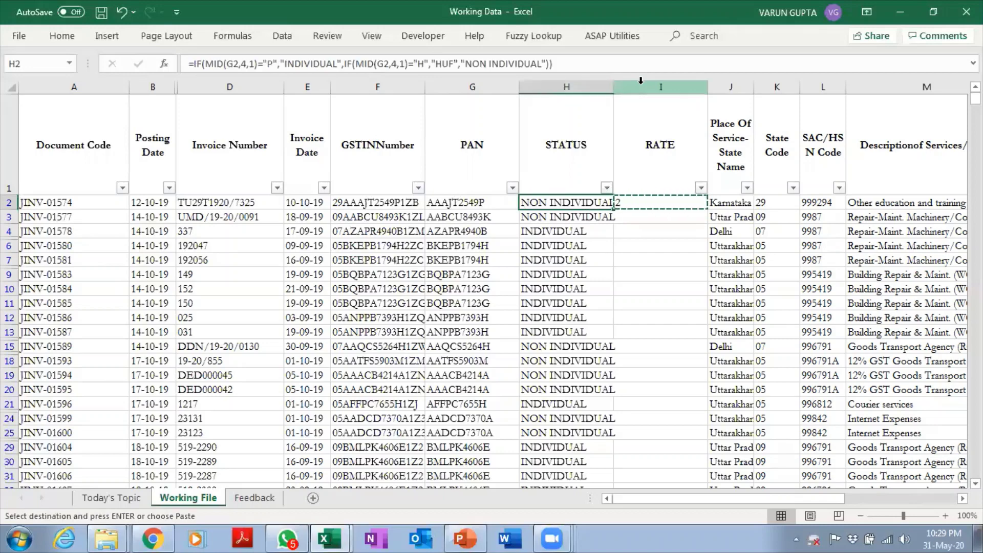
pyautogui.hotkey('ctrl', 'Down')
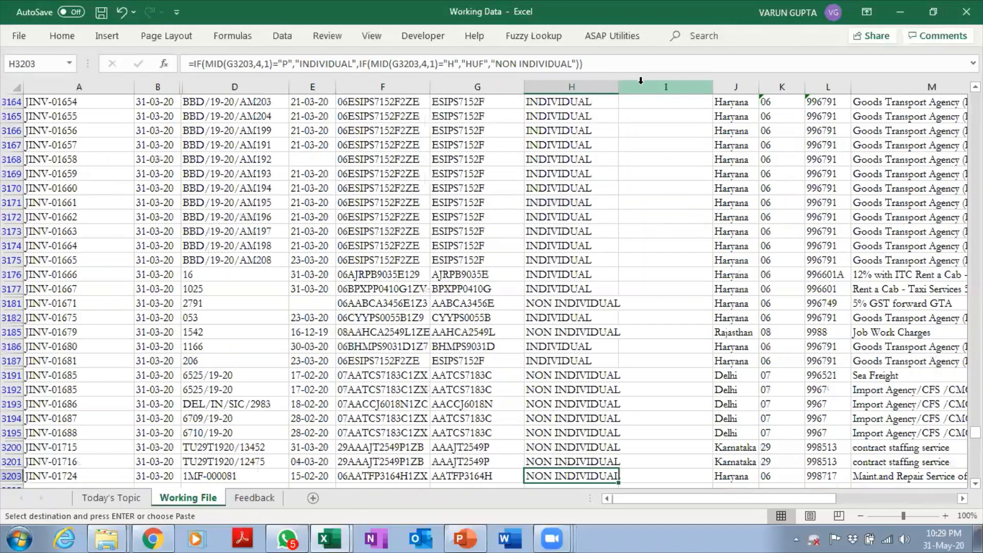
pyautogui.press('Right')
pyautogui.hotkey('ctrl', 'shift', 'Up')
pyautogui.hotkey('ctrl', 'v')
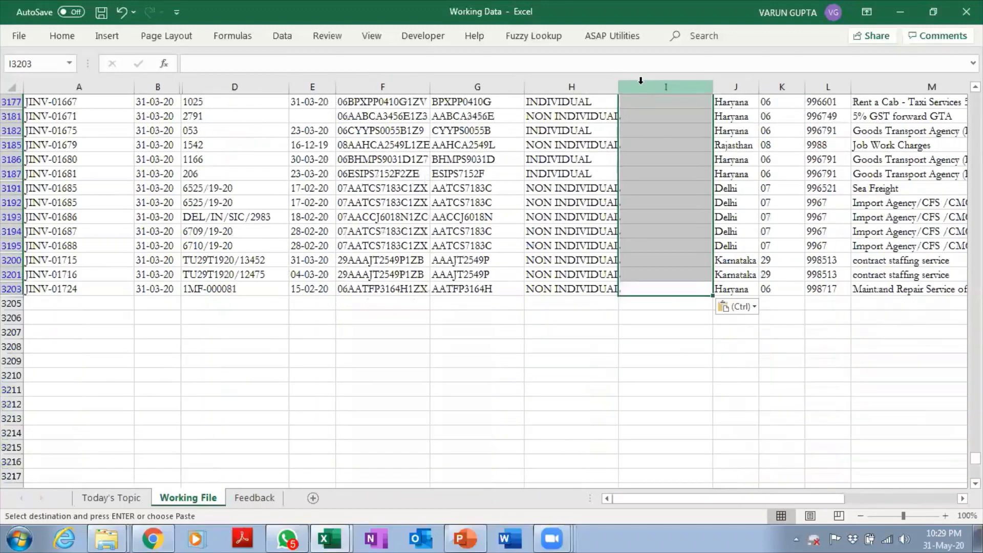
pyautogui.press('Escape')
pyautogui.hotkey('ctrl', 'Up')
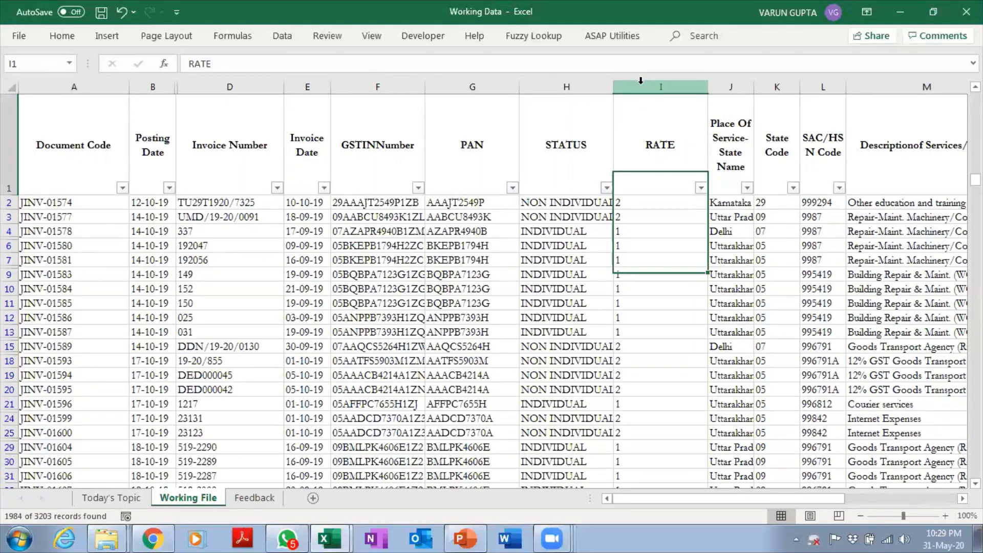
# Enter the heading TEST in AH1, the first empty column after Invoice Value.
pyautogui.press('Down')
pyautogui.press('Right')
pyautogui.press('Up')
pyautogui.press('Right')
pyautogui.press('Right')
pyautogui.press('Right')
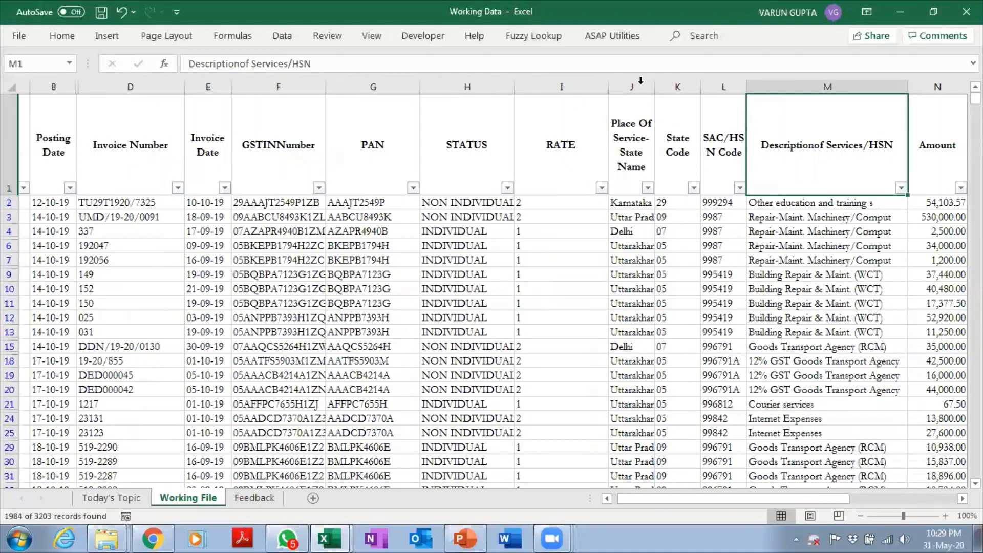
pyautogui.press('Right')
pyautogui.press('Right')
pyautogui.press('Right')
pyautogui.press('Right')
pyautogui.press('Right')
pyautogui.press('Right')
pyautogui.press('Right')
pyautogui.press('Right')
pyautogui.press('Right')
pyautogui.press('Right')
pyautogui.press('Right')
pyautogui.press('Right')
pyautogui.press('Right')
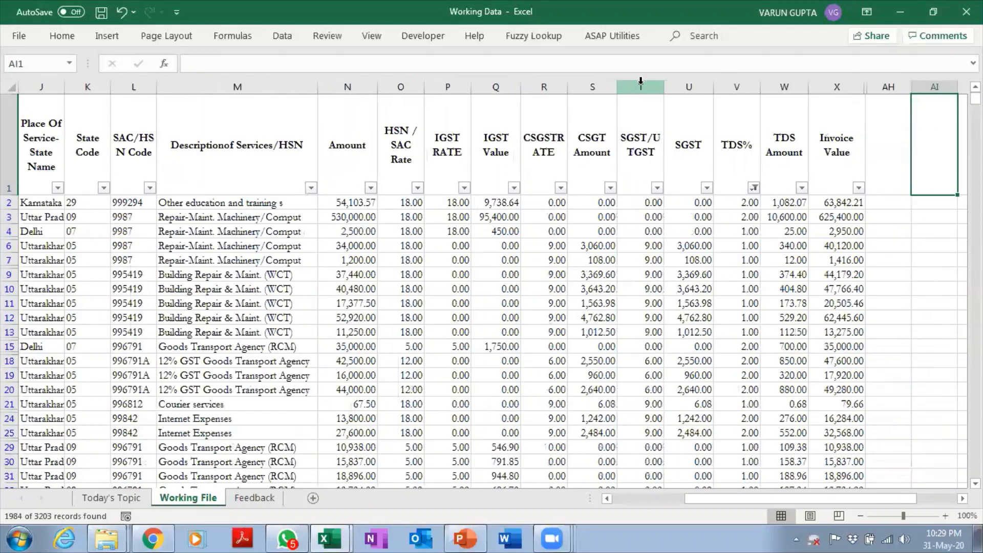
pyautogui.press('Left')
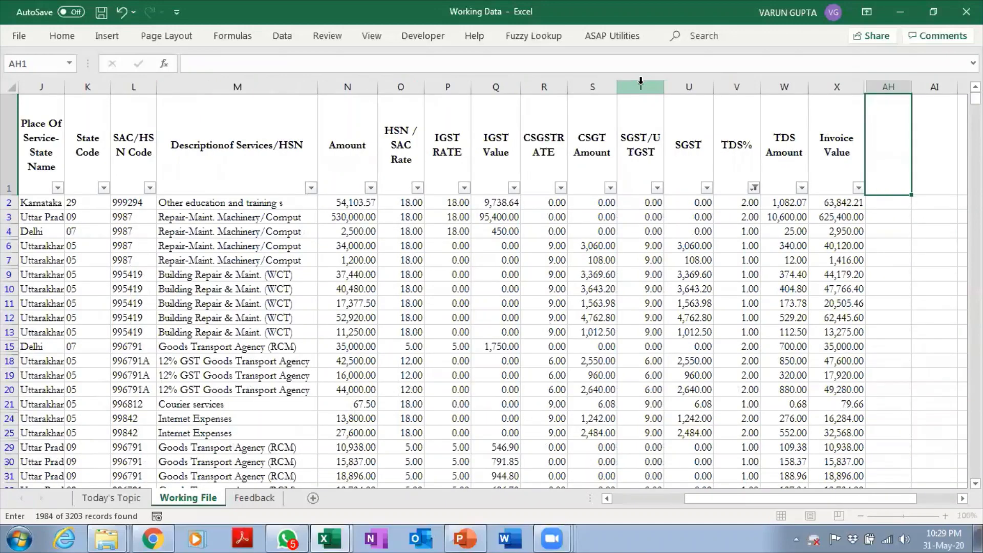
pyautogui.write('TEST')
pyautogui.press('Return')
# Enter the formula +I2-V2 in AH2 to subtract the recorded TDS% from the derived RATE.
pyautogui.write('+')
pyautogui.press('Left')
pyautogui.press('Left')
pyautogui.press('Left')
pyautogui.press('Left')
pyautogui.press('Left')
pyautogui.press('Left')
pyautogui.press('Left')
pyautogui.press('Left')
pyautogui.press('Left')
pyautogui.press('Left')
pyautogui.press('Left')
pyautogui.press('Left')
pyautogui.press('Left')
pyautogui.press('Left')
pyautogui.press('Left')
pyautogui.press('Left')
pyautogui.press('Left')
pyautogui.press('Left')
pyautogui.press('Left')
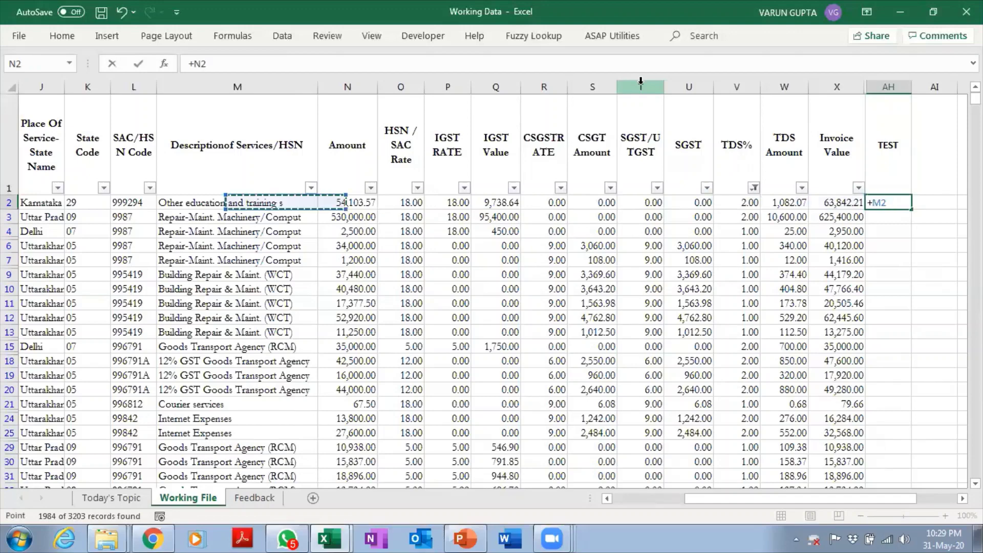
pyautogui.press('Right')
pyautogui.press('Right')
pyautogui.press('Right')
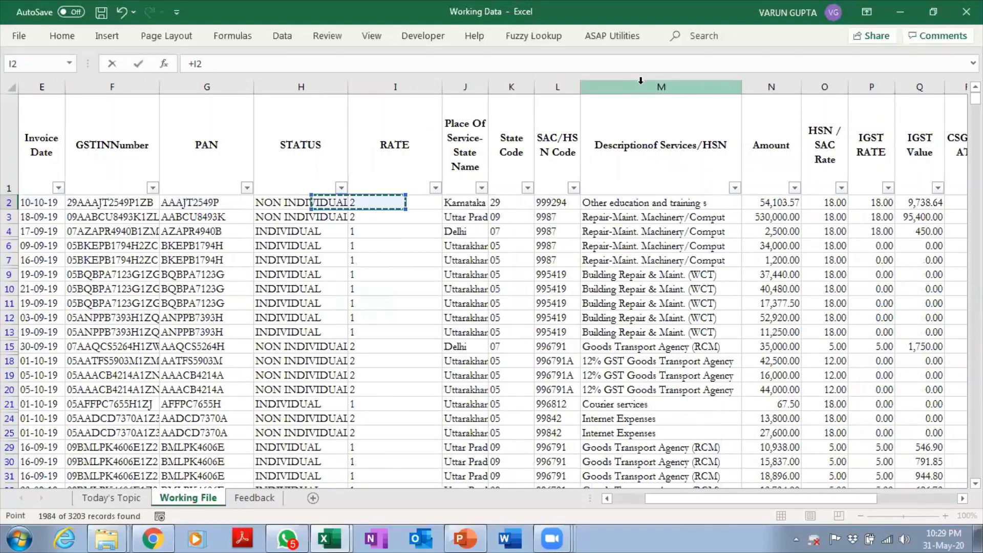
pyautogui.write('-')
pyautogui.press('Left')
pyautogui.press('Left')
pyautogui.press('Left')
pyautogui.press('Left')
pyautogui.press('Left')
pyautogui.press('Left')
pyautogui.press('Left')
pyautogui.press('Left')
pyautogui.press('Left')
pyautogui.press('Left')
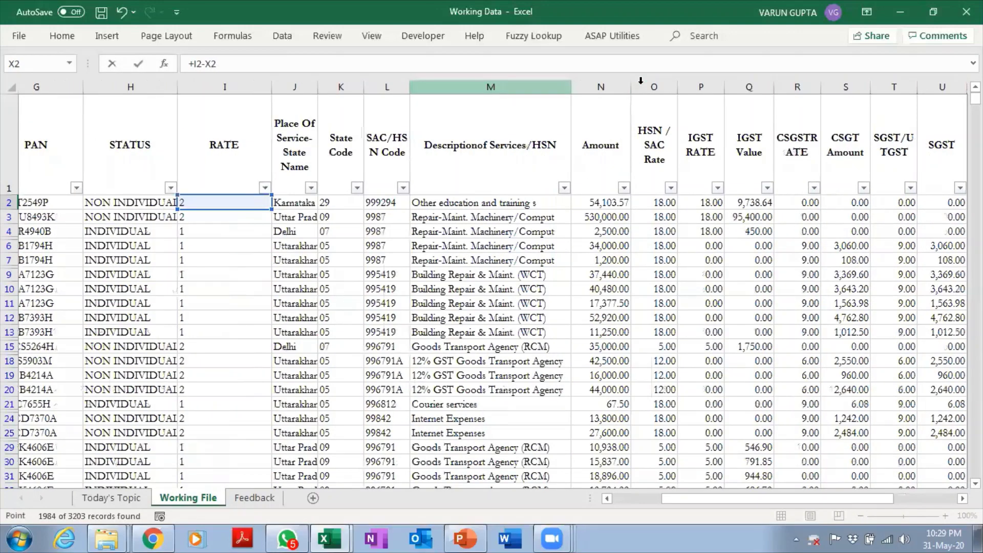
pyautogui.press('Return')
pyautogui.press('Up')
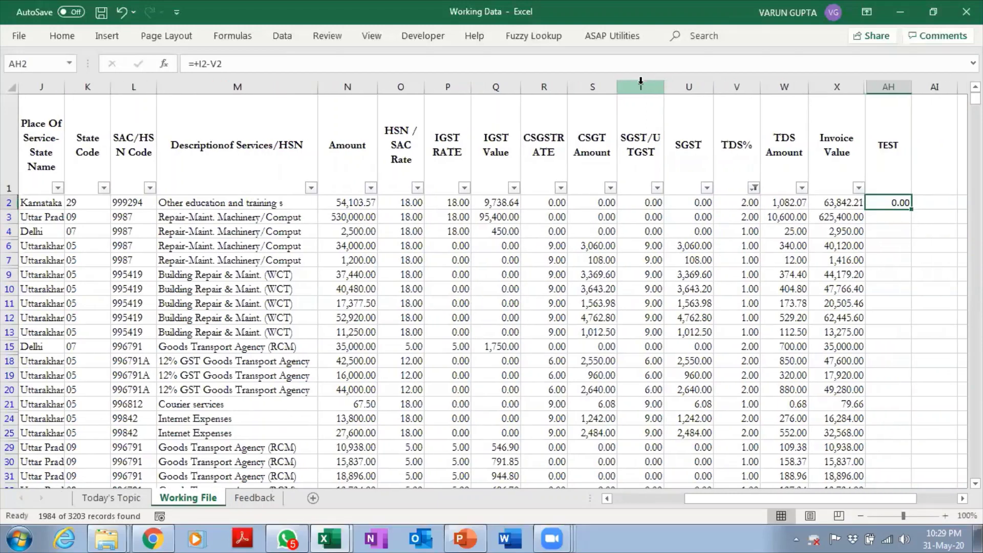
# Copy the difference formula from AH2 down the TEST column to AH3203, the last filtered data row.
pyautogui.hotkey('ctrl', 'c')
pyautogui.press('Left')
pyautogui.hotkey('ctrl', 'shift', 'Down')
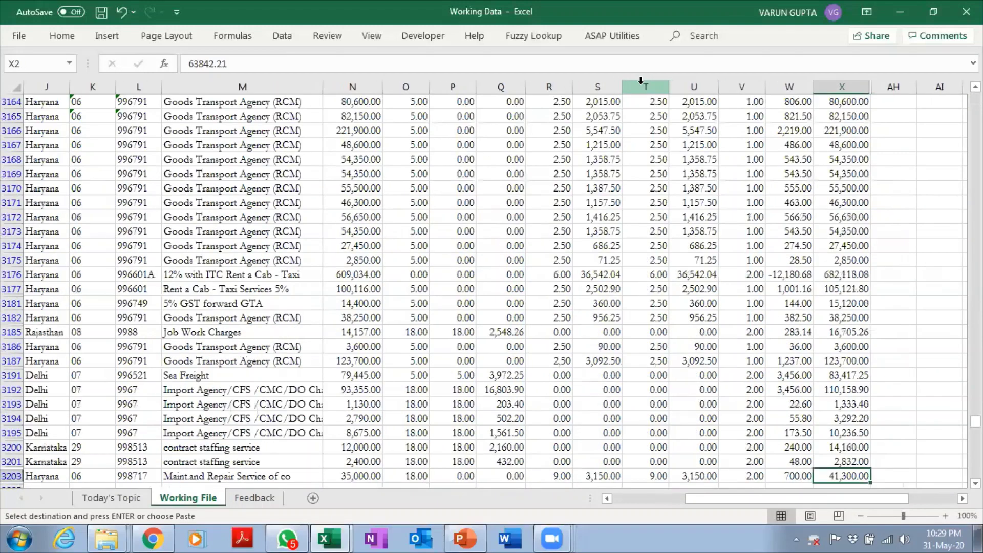
pyautogui.press('Right')
pyautogui.hotkey('ctrl', 'shift', 'Up')
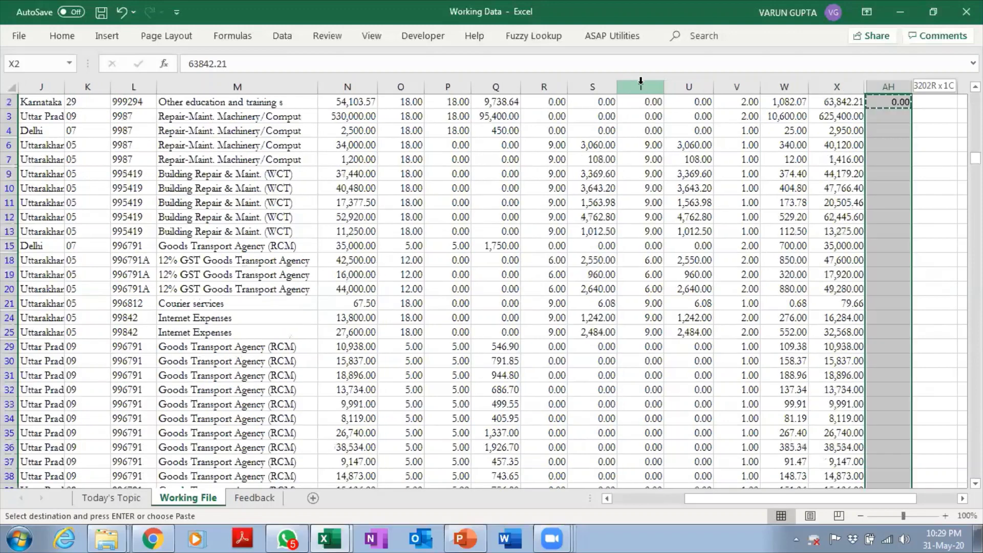
pyautogui.hotkey('ctrl', 'v')
pyautogui.press('Escape')
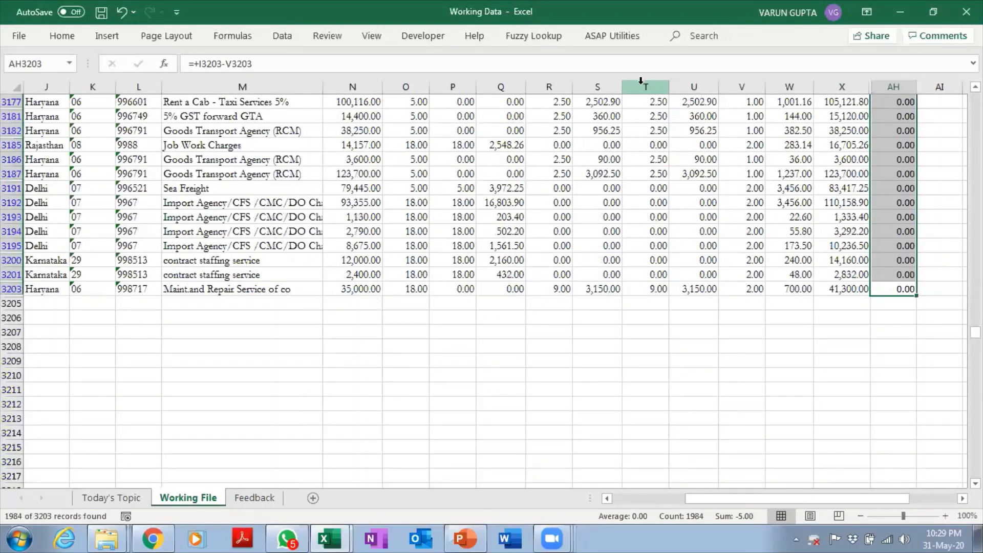
pyautogui.hotkey('ctrl', 'Up')
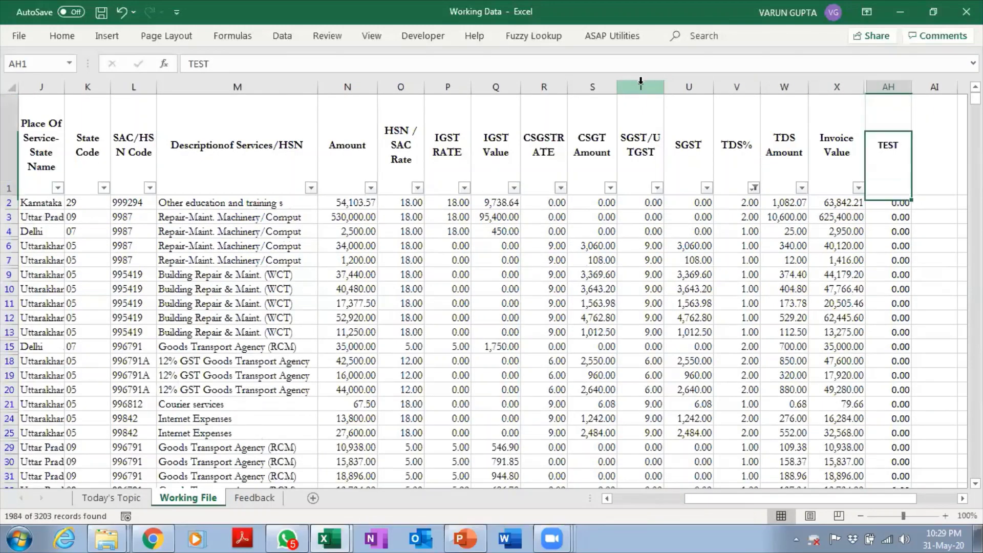
pyautogui.press('Down')
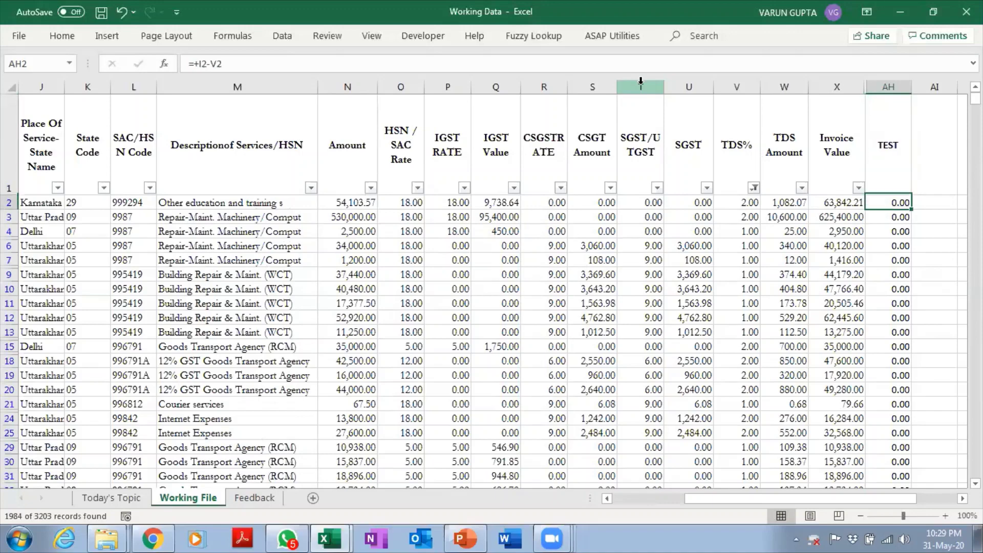
# Remove the current filter and reapply AutoFilter over the whole data range, including the TEST column.
pyautogui.press('Up')
pyautogui.press('Left')
pyautogui.press('Left')
pyautogui.press('Left')
pyautogui.press('Left')
pyautogui.press('Left')
pyautogui.press('Left')
pyautogui.press('Left')
pyautogui.press('Left')
pyautogui.press('Left')
pyautogui.press('Left')
pyautogui.press('Left')
pyautogui.press('Left')
pyautogui.press('Left')
pyautogui.press('Left')
pyautogui.press('Left')
pyautogui.press('Left')
pyautogui.press('Left')
pyautogui.press('Left')
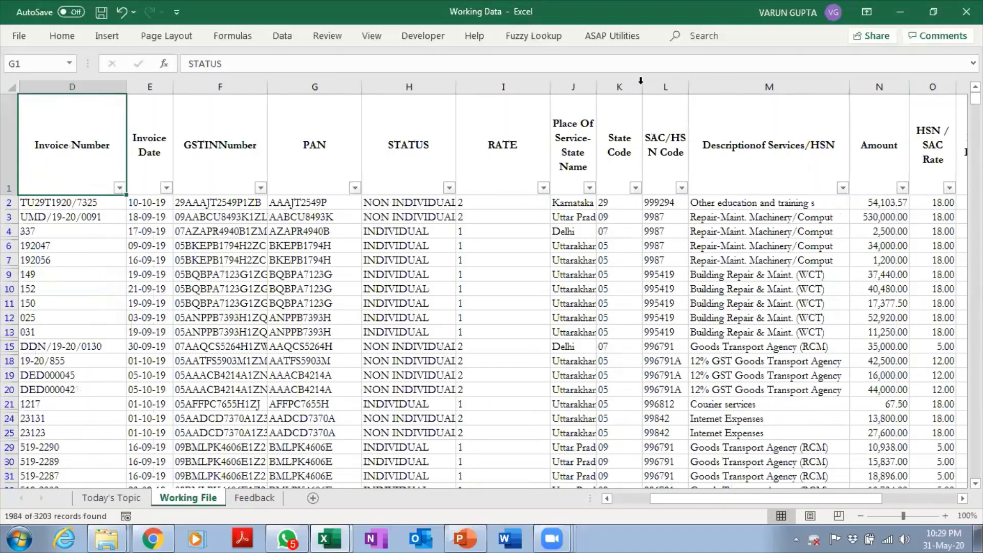
pyautogui.hotkey('ctrl', 'Home')
pyautogui.hotkey('ctrl', 'shift', 'End')
pyautogui.hotkey('alt', 'a')
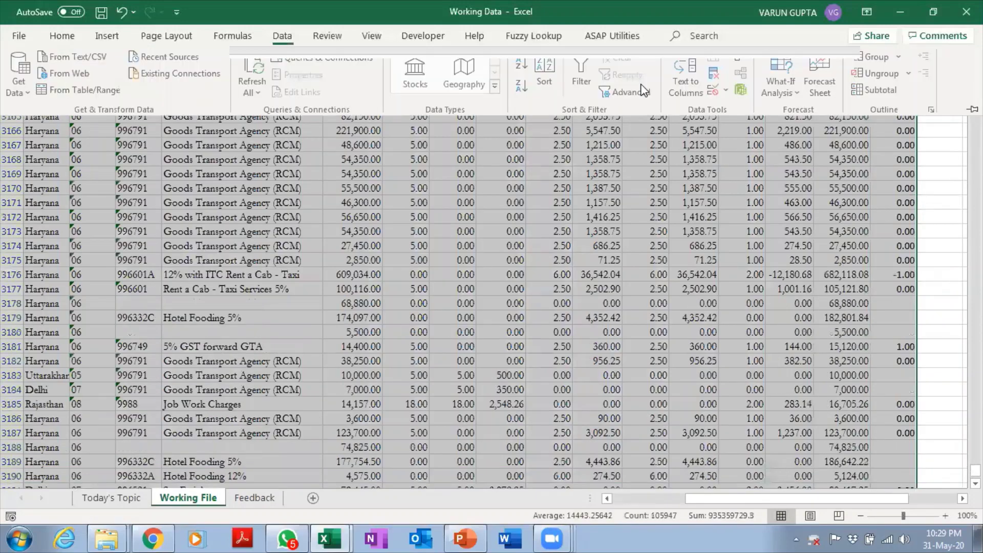
pyautogui.press('c')
# Filter the TDS% column to exclude 0.00 again, keeping 1.00 and 2.00.
pyautogui.press('Right')
pyautogui.press('Right')
pyautogui.press('Right')
pyautogui.press('Right')
pyautogui.press('Right')
pyautogui.press('Right')
pyautogui.press('Right')
pyautogui.press('Right')
pyautogui.press('Right')
pyautogui.press('Right')
pyautogui.press('Right')
pyautogui.press('Right')
pyautogui.press('Right')
pyautogui.press('Right')
pyautogui.press('Right')
pyautogui.press('Right')
pyautogui.press('Right')
pyautogui.press('Right')
pyautogui.press('Right')
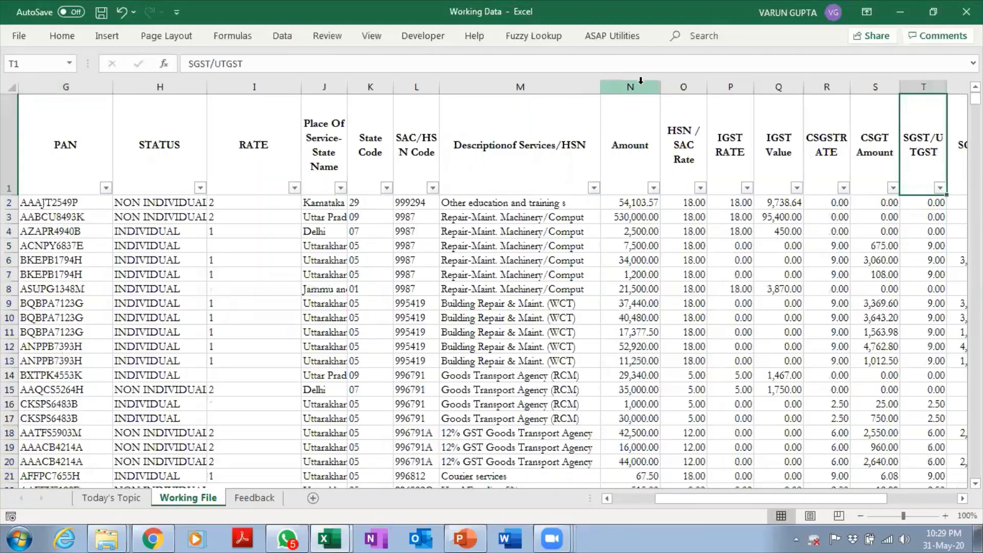
pyautogui.press('Right')
pyautogui.press('Right')
pyautogui.press('Right')
pyautogui.press('Right')
pyautogui.press('Right')
pyautogui.press('Right')
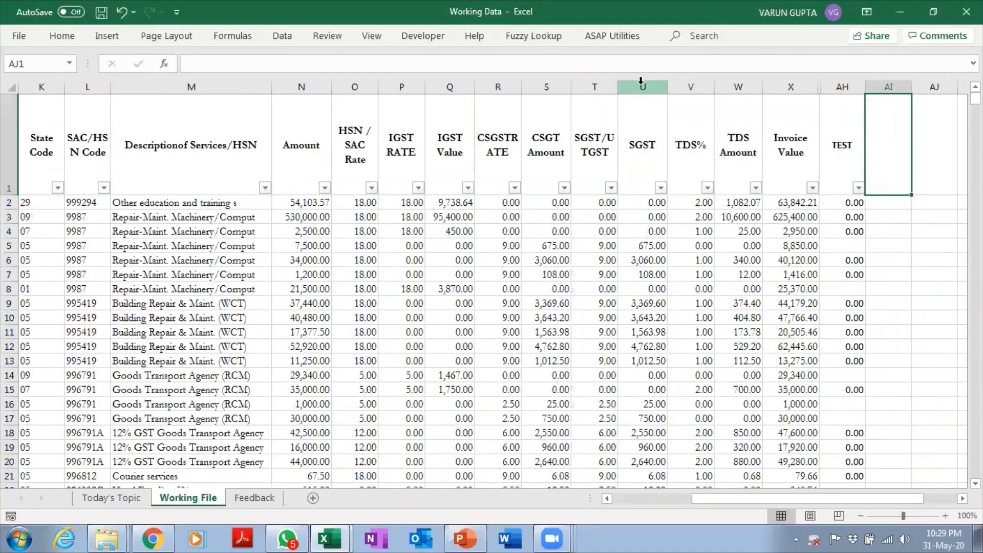
pyautogui.press('Left')
pyautogui.press('Left')
pyautogui.press('Left')
pyautogui.press('Left')
pyautogui.press('Left')
pyautogui.hotkey('alt', 'Down')
pyautogui.press('Down')
pyautogui.press('Down')
pyautogui.press('Down')
pyautogui.press('Down')
pyautogui.press('Down')
pyautogui.press('Down')
pyautogui.press('Down')
pyautogui.press('Down')
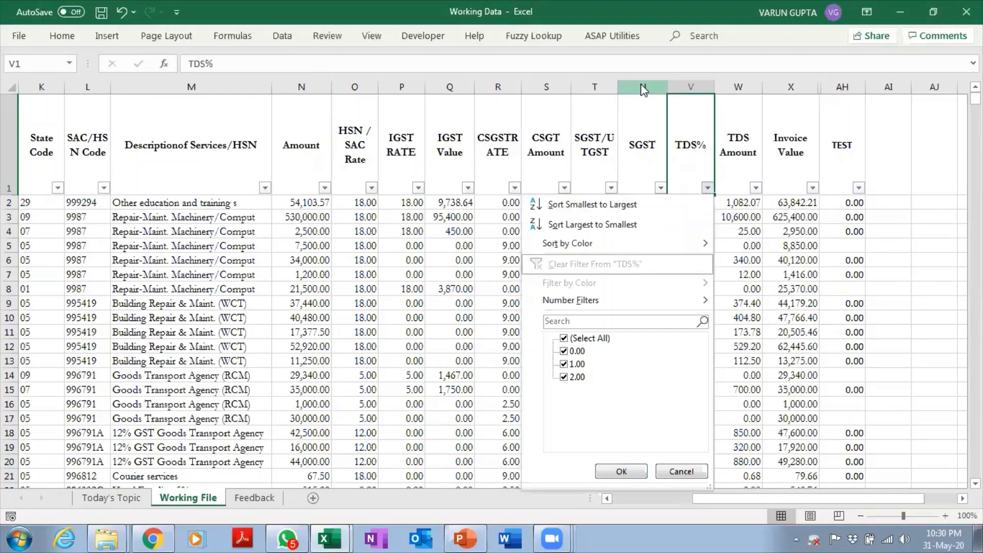
pyautogui.press('Down')
pyautogui.press('space')
pyautogui.press('Return')
# Filter the TEST column to show only the records with a difference of 1.00.
pyautogui.press('Right')
pyautogui.press('Right')
pyautogui.press('Right')
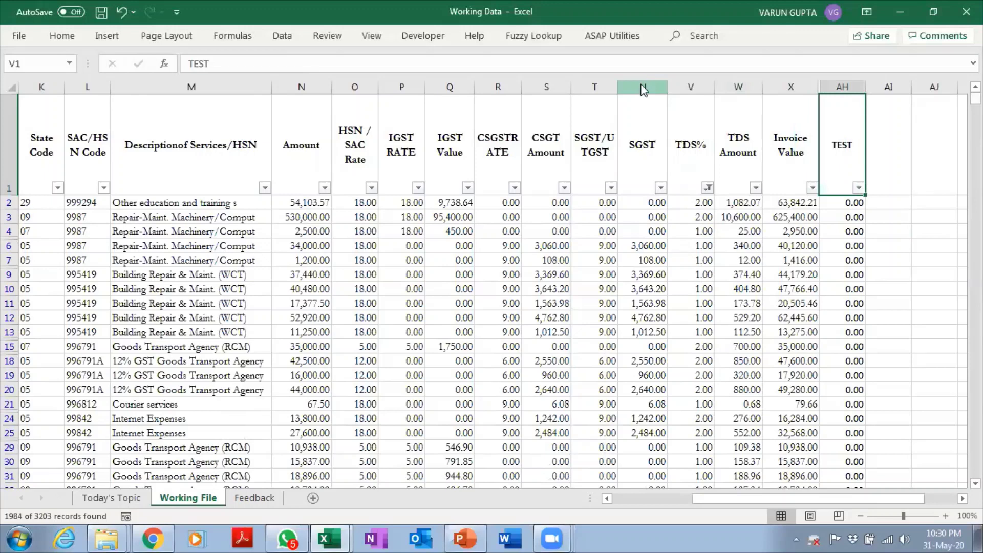
pyautogui.hotkey('alt', 'Down')
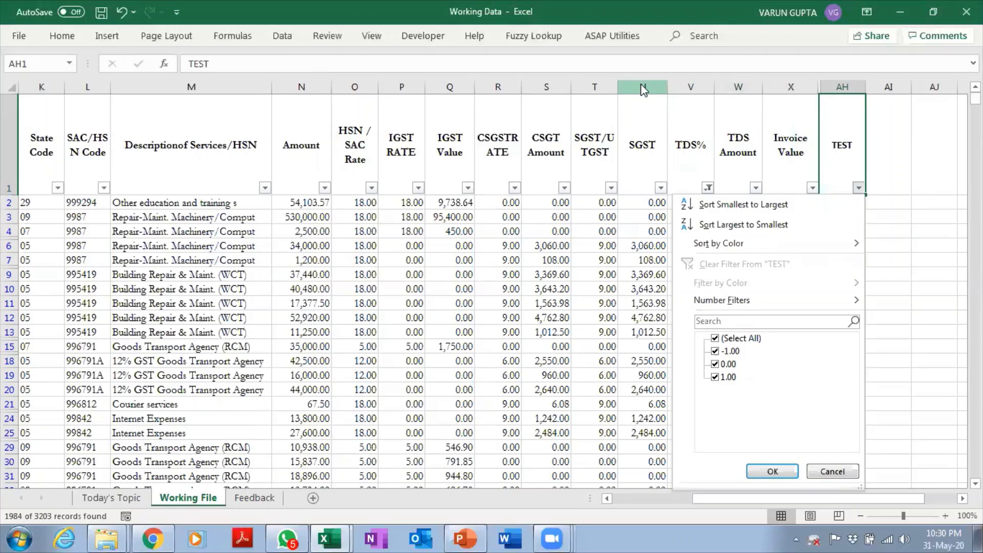
pyautogui.press('Tab')
pyautogui.press('Tab')
pyautogui.press('Tab')
pyautogui.press('End')
pyautogui.press('Up')
pyautogui.press('Up')
pyautogui.press('Up')
pyautogui.press('space')
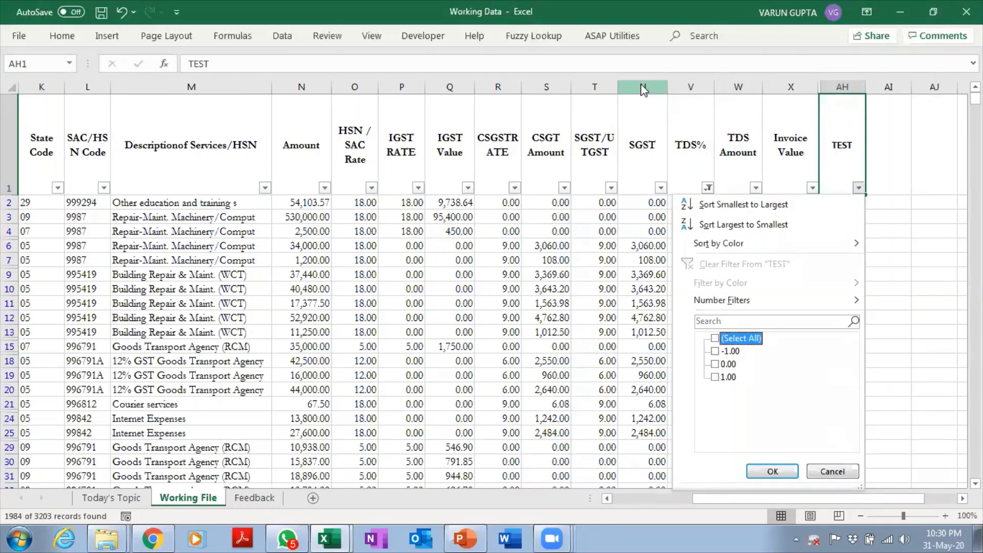
pyautogui.press('Down')
pyautogui.press('Down')
pyautogui.press('Down')
pyautogui.press('space')
pyautogui.press('Return')
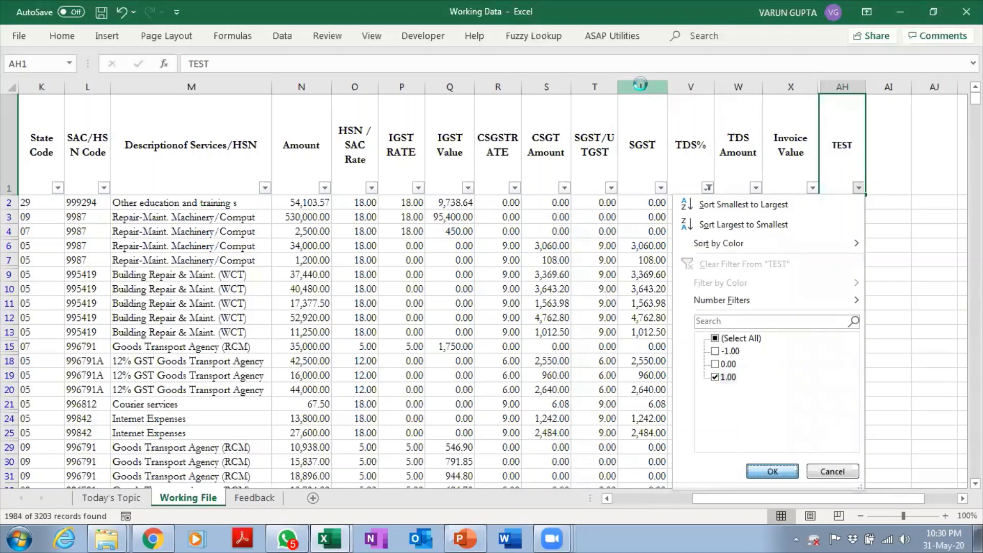
# Check the GST, TDS% and TEST columns of the first record with a 1.00 difference.
pyautogui.press('Left')
pyautogui.press('Left')
pyautogui.press('Left')
pyautogui.press('Left')
pyautogui.press('Left')
pyautogui.press('Left')
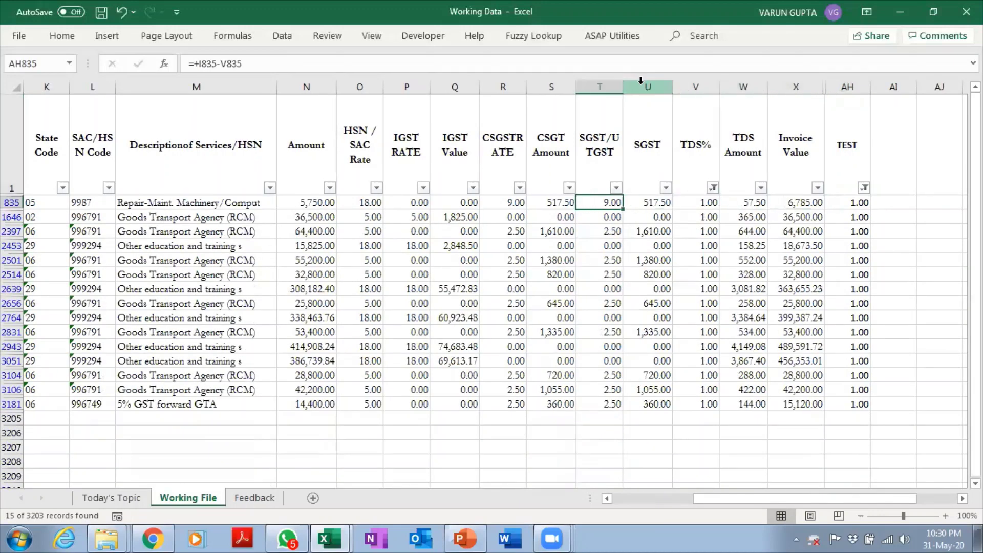
pyautogui.press('Right')
pyautogui.press('Right')
pyautogui.press('Right')
pyautogui.press('Right')
pyautogui.press('Right')
pyautogui.press('Right')
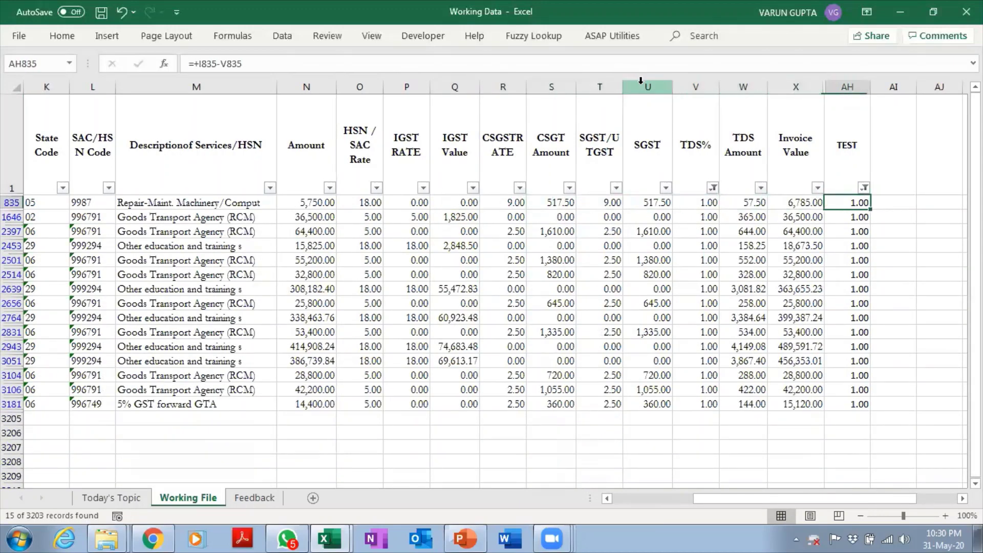
# Review the details of the first 1.00-difference record from the TEST column back to its invoice number.
pyautogui.hotkey('ctrl', 'shift', 'Down')
pyautogui.hotkey('ctrl', 'shift', 'Up')
pyautogui.press('Left')
pyautogui.press('Left')
pyautogui.press('Left')
pyautogui.press('Left')
pyautogui.press('Left')
pyautogui.press('Left')
pyautogui.press('Left')
pyautogui.press('Left')
pyautogui.press('Left')
pyautogui.press('Left')
pyautogui.press('Left')
pyautogui.press('Left')
pyautogui.press('Left')
pyautogui.press('Left')
pyautogui.press('Left')
pyautogui.press('Left')
pyautogui.press('Left')
pyautogui.press('Left')
pyautogui.press('Left')
pyautogui.press('Left')
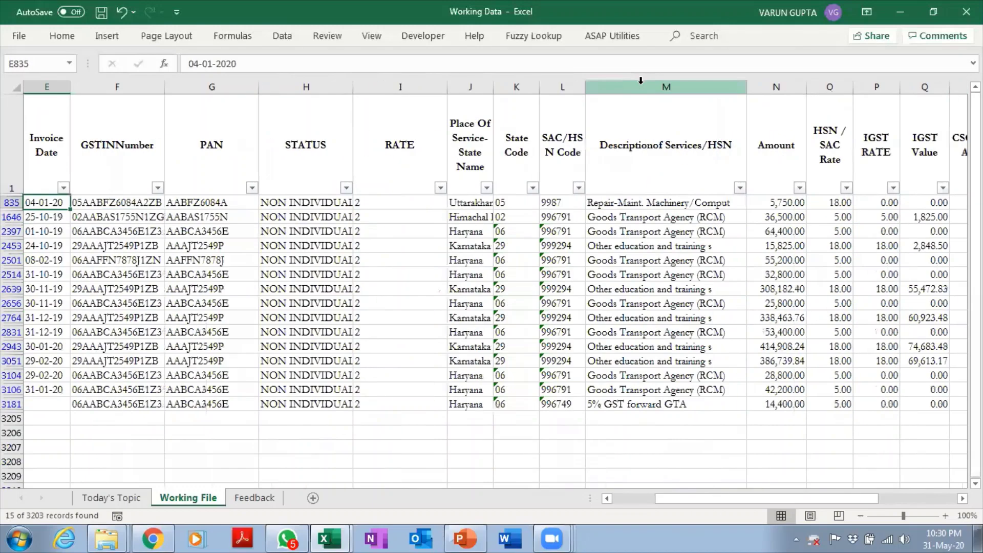
pyautogui.press('Left')
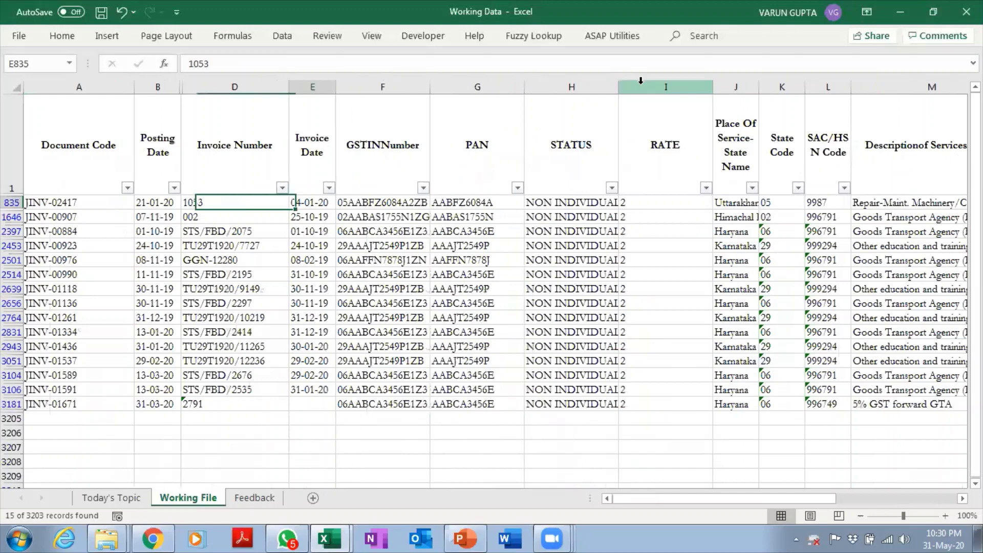
# Examine the PANs of the 1.00-difference records row by row, down to row 2943.
pyautogui.press('Right')
pyautogui.press('Right')
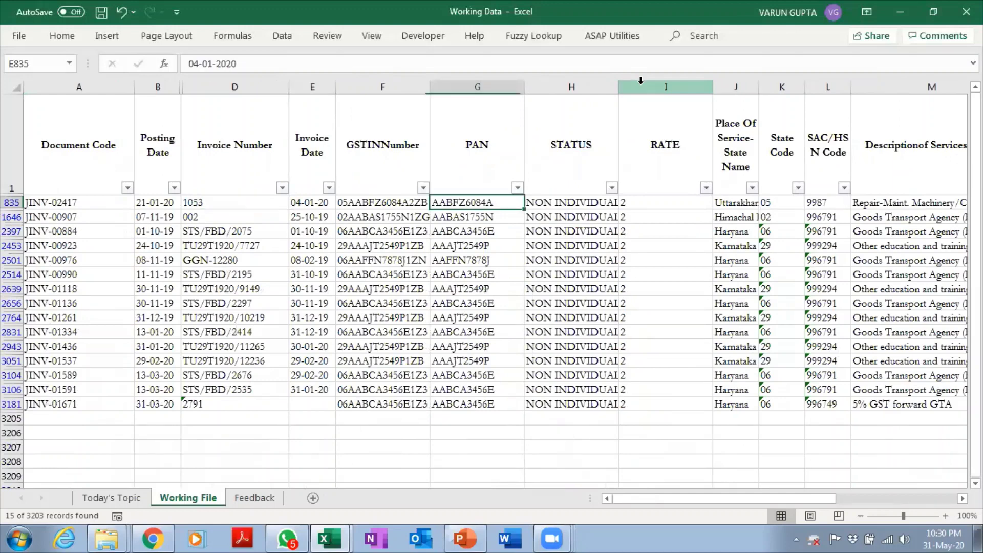
pyautogui.press('Down')
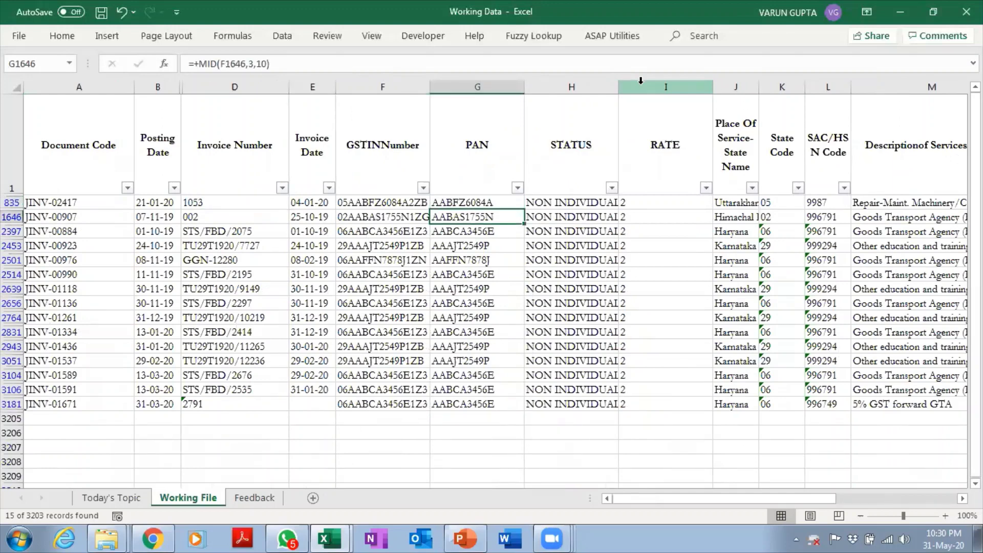
pyautogui.press('Down')
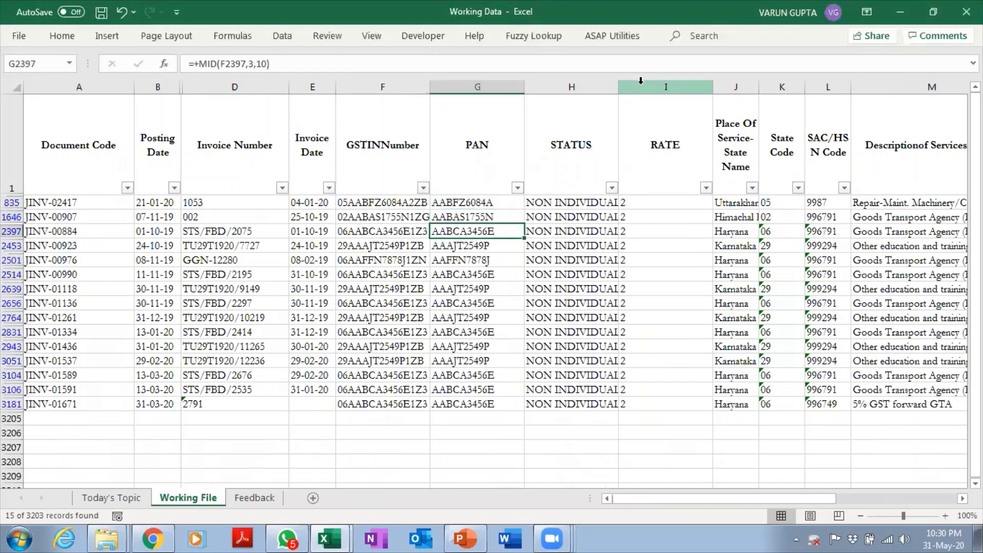
pyautogui.press('Down')
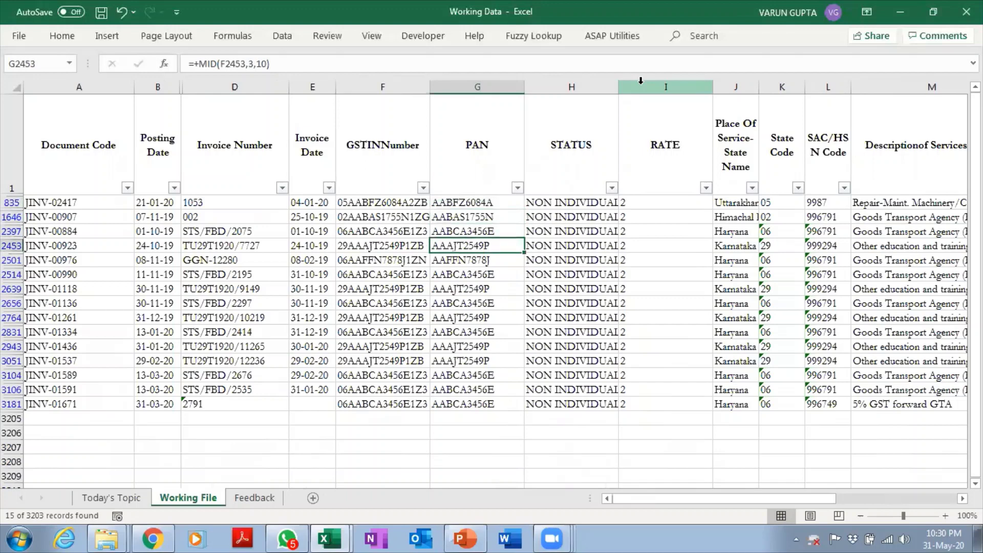
pyautogui.press('Down')
pyautogui.press('Down')
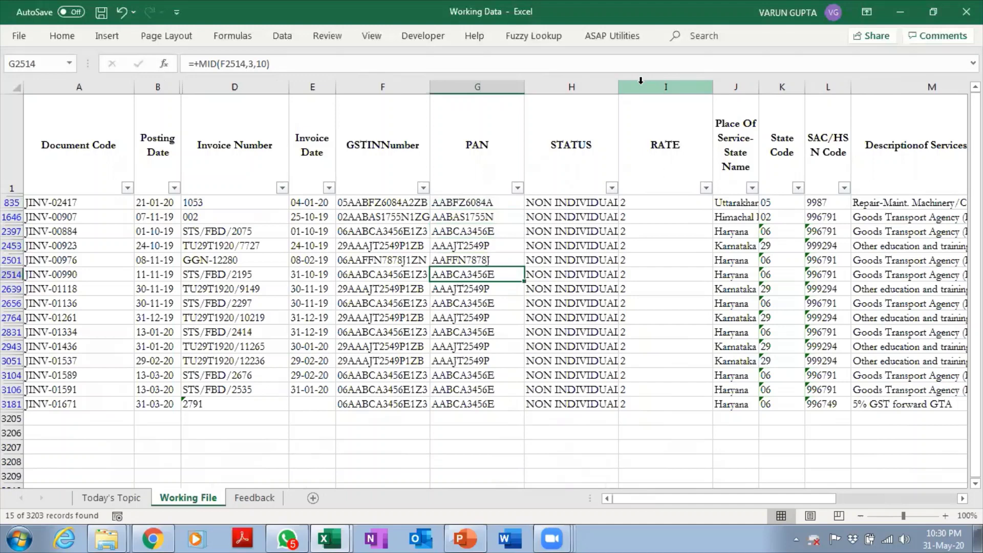
pyautogui.press('Down')
pyautogui.press('Down')
pyautogui.press('Down')
pyautogui.press('Down')
pyautogui.press('Down')
pyautogui.press('Down')
pyautogui.press('Down')
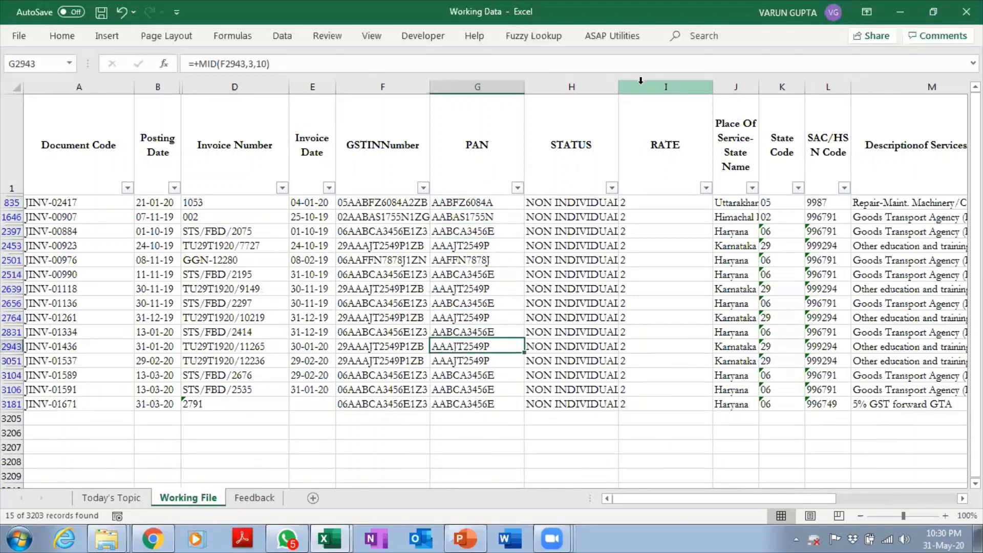
# Examine the STATUS formula results of the 1.00-difference records, going back up to row 835.
pyautogui.press('Right')
pyautogui.press('Up')
pyautogui.press('Up')
pyautogui.press('Up')
pyautogui.press('Up')
pyautogui.press('Up')
pyautogui.press('Up')
pyautogui.press('Up')
pyautogui.press('Up')
pyautogui.press('Up')
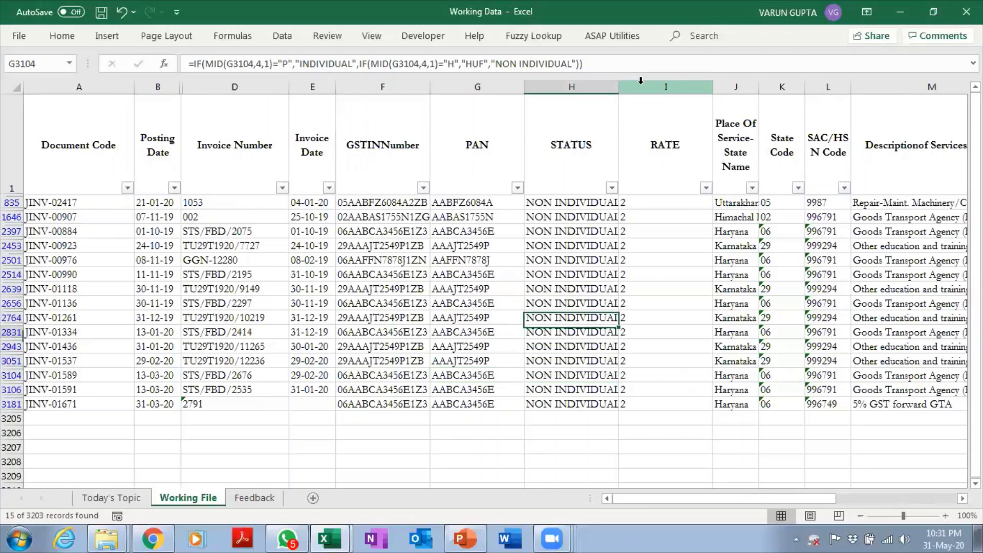
pyautogui.press('Up')
pyautogui.press('Up')
pyautogui.press('Up')
# Compare the derived RATE in row 835 with its TDS% and TEST difference.
pyautogui.press('Right')
pyautogui.press('Right')
pyautogui.press('Right')
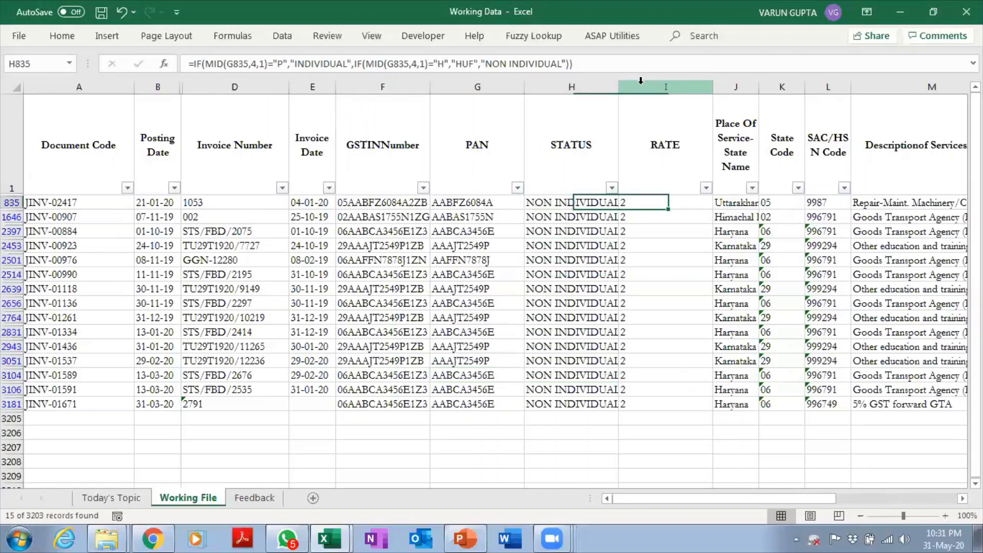
pyautogui.press('Right')
pyautogui.press('Right')
pyautogui.press('Right')
pyautogui.press('Right')
pyautogui.press('Right')
pyautogui.press('Right')
pyautogui.press('Right')
pyautogui.press('Right')
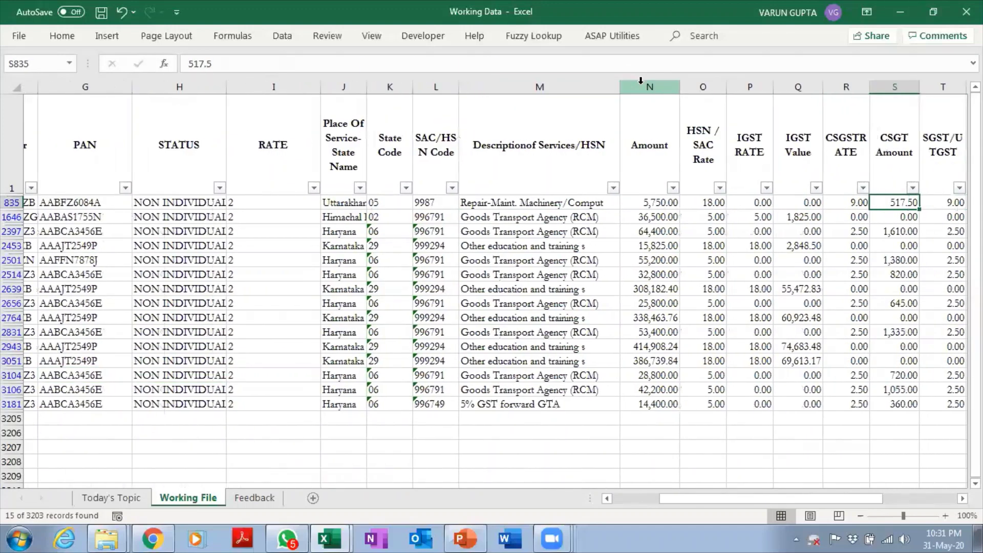
pyautogui.press('Right')
pyautogui.press('Right')
pyautogui.press('Right')
pyautogui.press('Right')
pyautogui.press('Right')
pyautogui.press('Right')
pyautogui.press('Right')
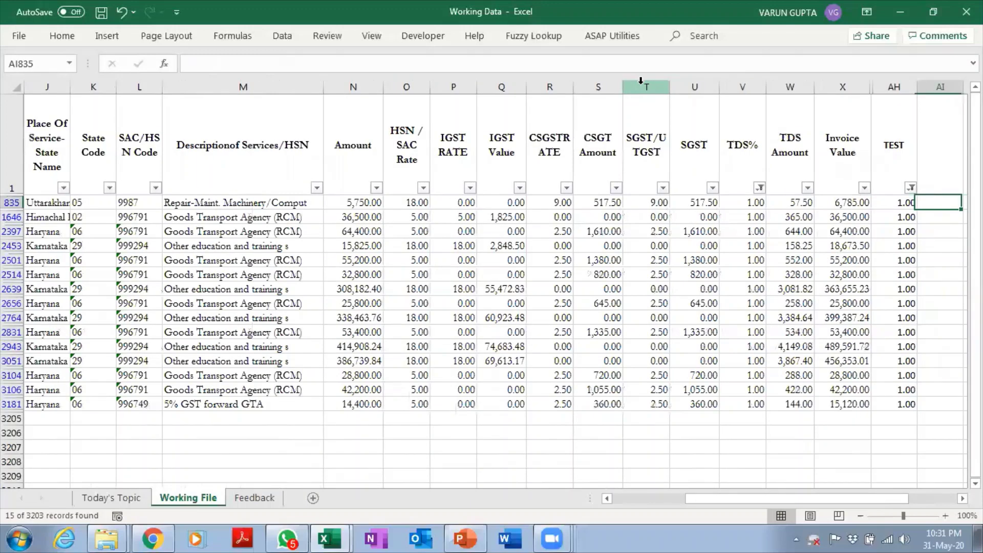
pyautogui.press('Left')
pyautogui.press('Left')
pyautogui.press('Left')
pyautogui.press('Right')
pyautogui.press('Right')
pyautogui.press('Right')
pyautogui.press('Left')
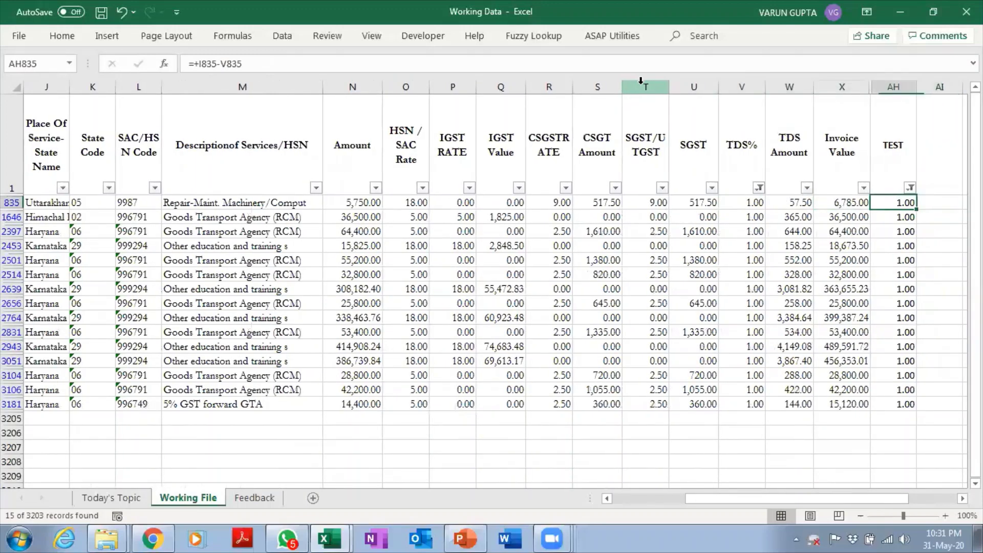
# Change the TEST column filter to show only the records with a difference of -1.00.
pyautogui.press('Up')
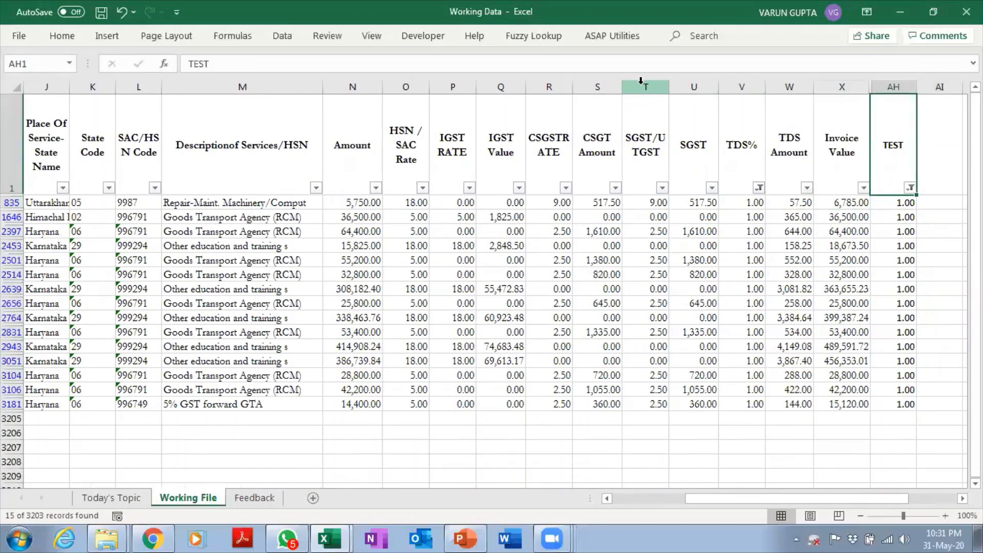
pyautogui.hotkey('alt', 'Down')
pyautogui.press('Down')
pyautogui.press('Down')
pyautogui.press('Tab')
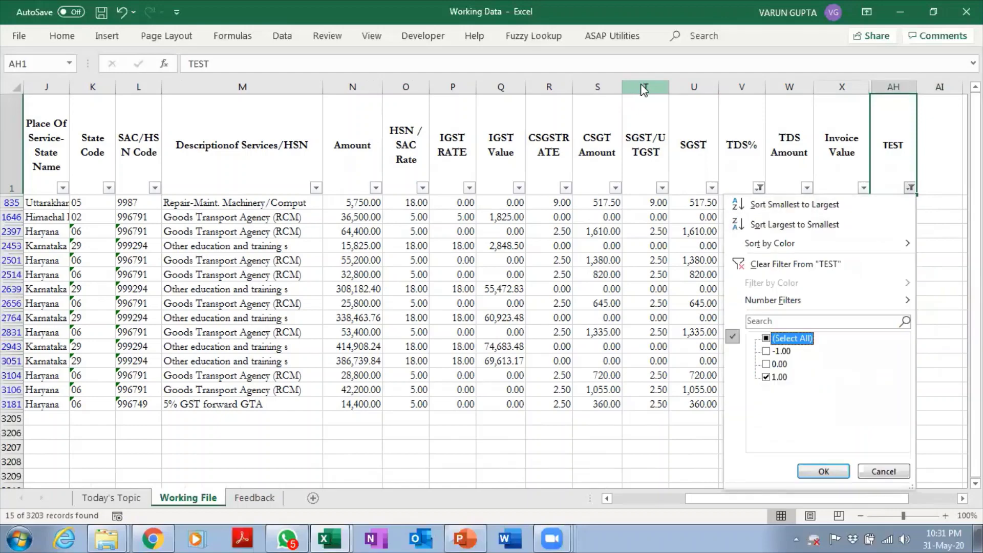
pyautogui.press('space')
pyautogui.press('Down')
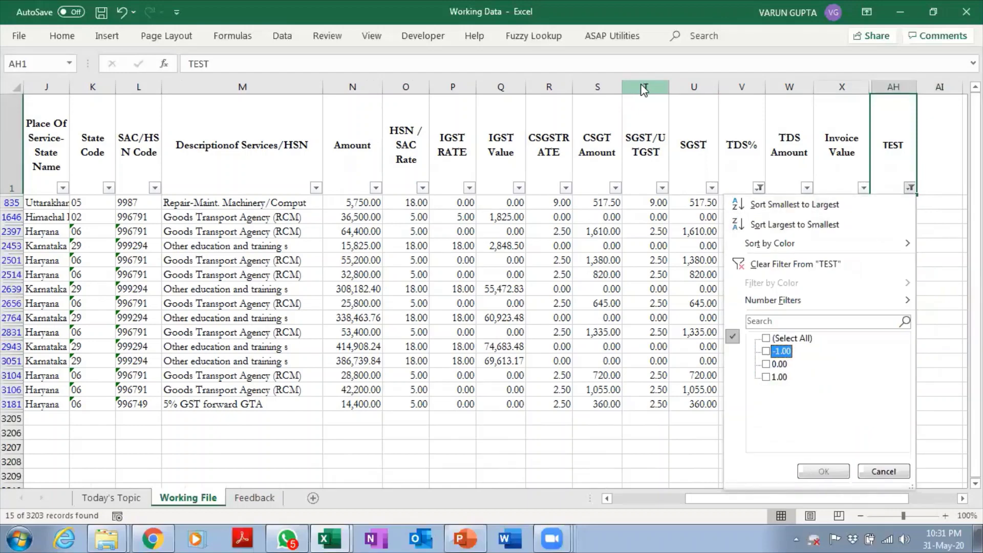
pyautogui.press('space')
pyautogui.press('Return')
# Review the first -1.00-difference record across its columns to the document code, GSTIN and PAN.
pyautogui.press('Down')
pyautogui.press('Left')
pyautogui.press('Left')
pyautogui.press('Left')
pyautogui.press('Left')
pyautogui.press('Left')
pyautogui.press('Left')
pyautogui.press('Left')
pyautogui.press('Left')
pyautogui.press('Left')
pyautogui.press('Left')
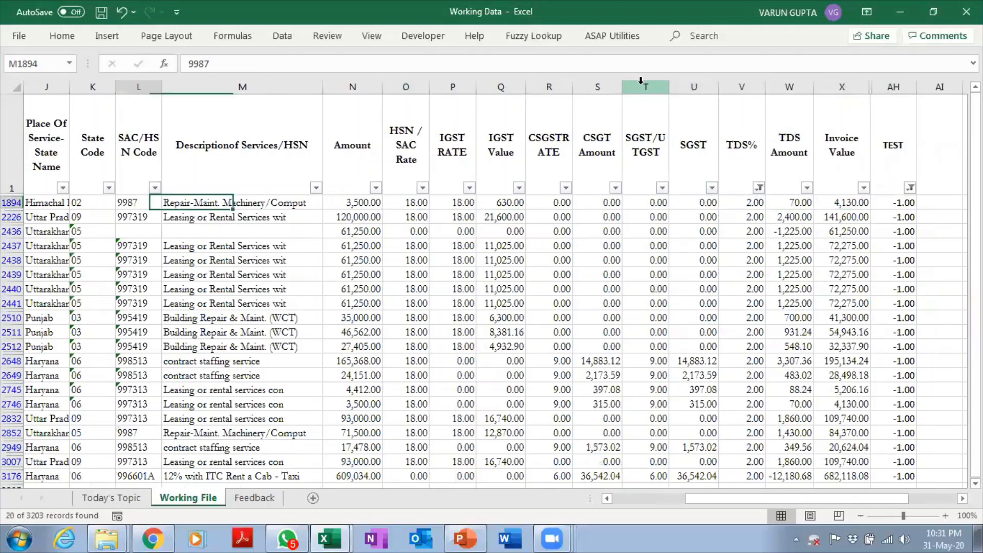
pyautogui.press('Left')
pyautogui.press('Left')
pyautogui.press('Left')
pyautogui.press('Left')
pyautogui.press('Left')
pyautogui.press('Left')
pyautogui.press('Left')
pyautogui.press('Left')
pyautogui.press('Left')
pyautogui.press('Left')
pyautogui.press('Left')
pyautogui.press('Left')
pyautogui.press('Left')
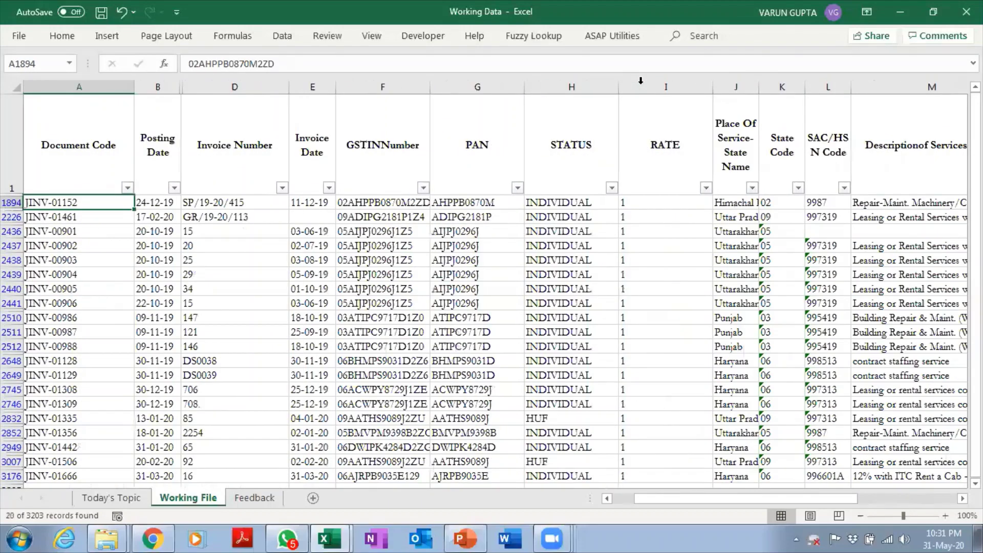
pyautogui.press('Right')
pyautogui.press('Right')
pyautogui.press('Right')
pyautogui.press('Right')
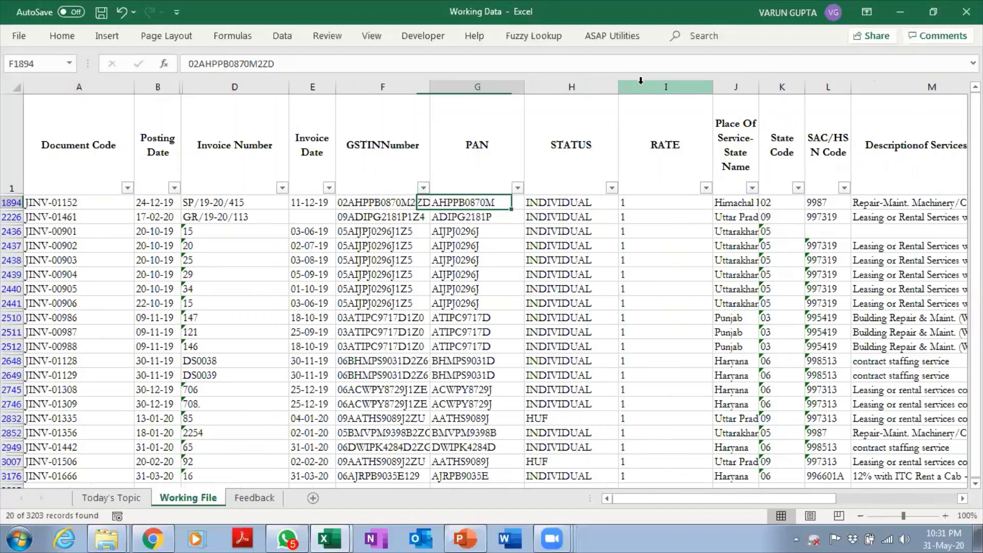
# Examine the PANs of the -1.00-difference records row by row from row 1894.
pyautogui.press('Down')
pyautogui.press('Down')
pyautogui.press('Down')
pyautogui.press('Down')
pyautogui.press('Down')
pyautogui.press('Down')
pyautogui.press('Down')
pyautogui.press('Down')
pyautogui.press('Down')
pyautogui.press('Down')
pyautogui.press('Down')
pyautogui.press('Down')
pyautogui.press('Down')
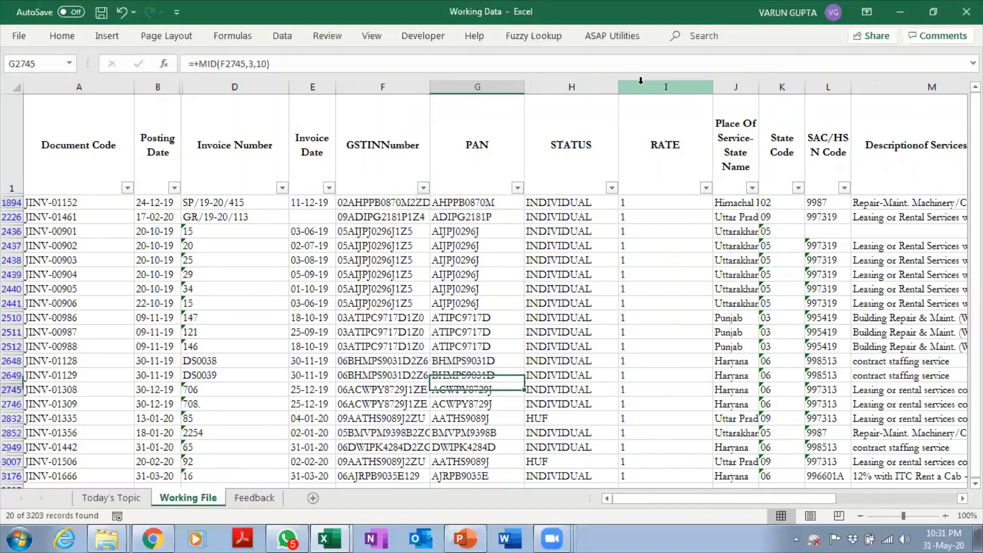
# Check the STATUS formulas of the -1.00-difference records in rows 2745 to 2852.
pyautogui.press('Right')
pyautogui.press('Down')
pyautogui.press('Down')
pyautogui.press('Down')
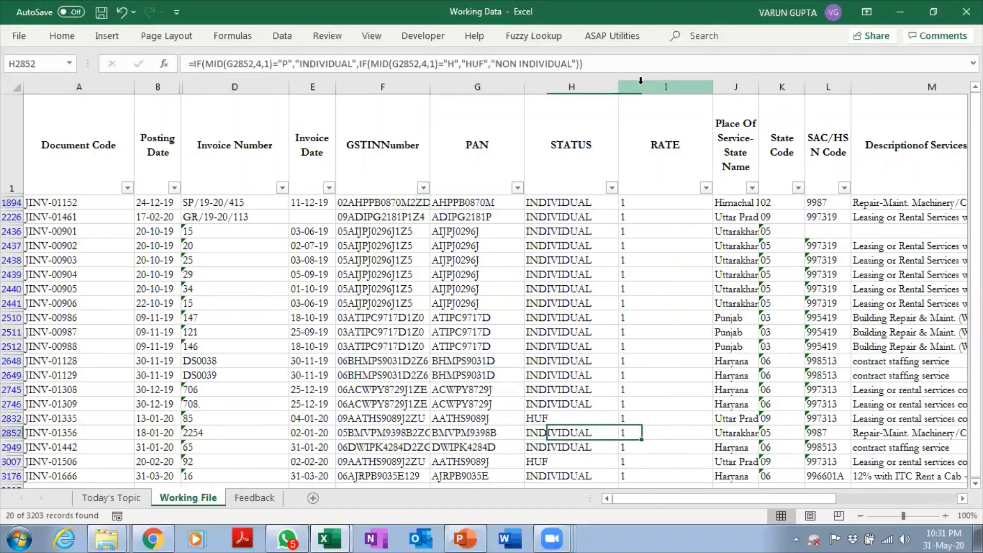
pyautogui.press('Up')
pyautogui.press('Up')
# Compare the derived RATE of the records in rows 2746 and 2745 with their TDS% values.
pyautogui.press('Right')
pyautogui.press('Right')
pyautogui.press('Right')
pyautogui.press('Right')
pyautogui.press('Right')
pyautogui.press('Right')
pyautogui.press('Right')
pyautogui.press('Right')
pyautogui.press('Right')
pyautogui.press('Right')
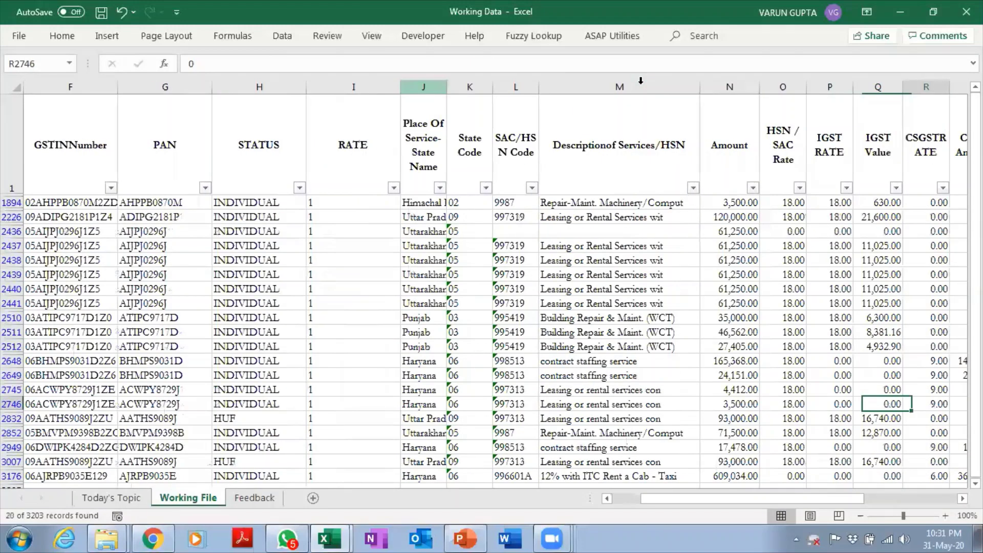
pyautogui.press('Right')
pyautogui.press('Right')
pyautogui.press('Right')
pyautogui.press('Right')
pyautogui.press('Right')
pyautogui.press('Right')
pyautogui.press('Right')
pyautogui.press('Left')
pyautogui.press('Left')
pyautogui.press('Left')
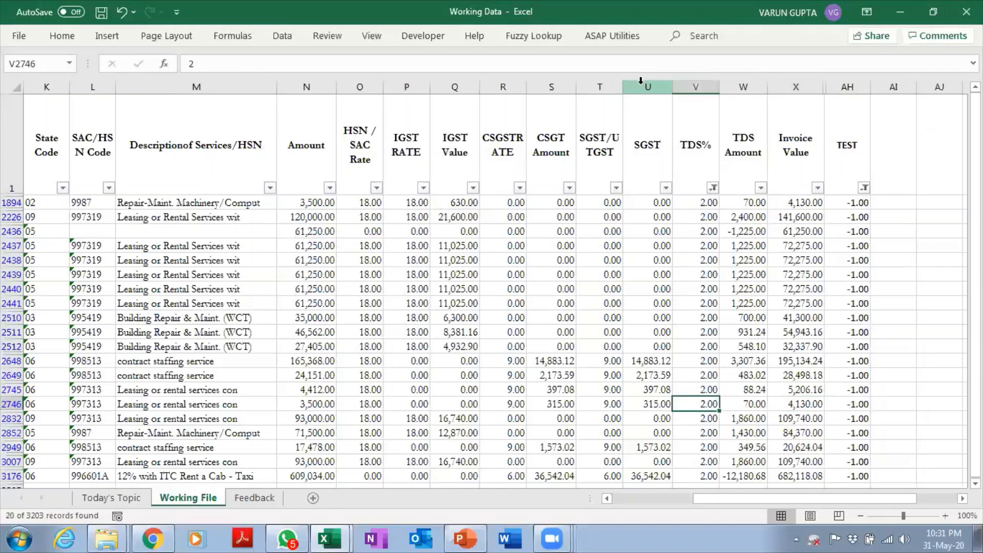
pyautogui.press('Up')
pyautogui.press('Up')
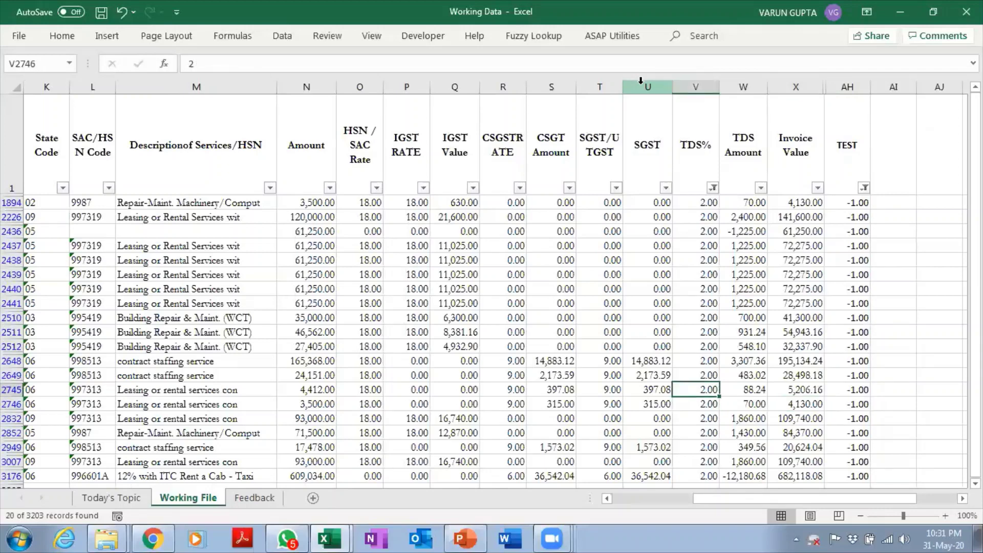
# Review the -1.00-difference records across their columns from TEST back to Invoice Date.
pyautogui.hotkey('ctrl', 'Up')
pyautogui.press('Right')
pyautogui.press('Right')
pyautogui.press('Right')
pyautogui.press('Right')
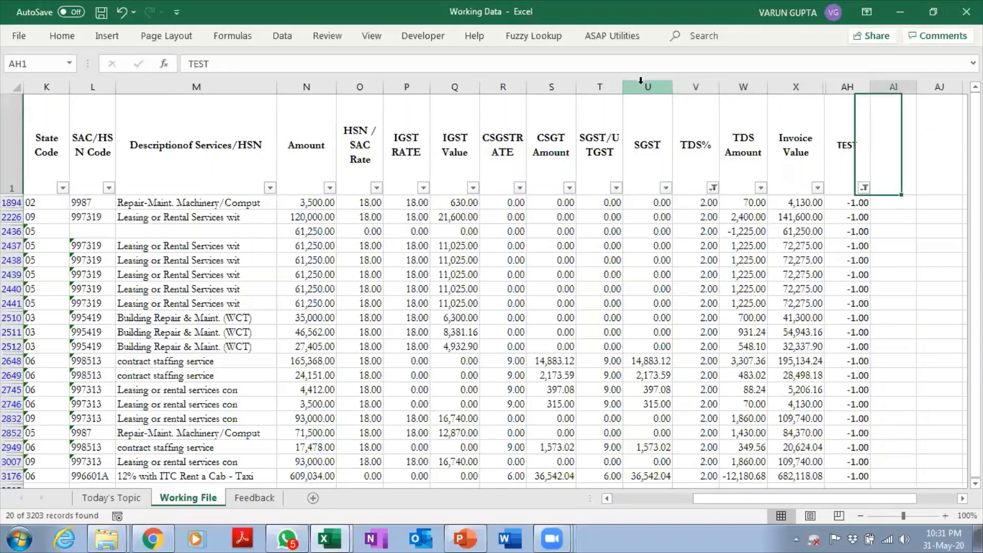
pyautogui.press('Left')
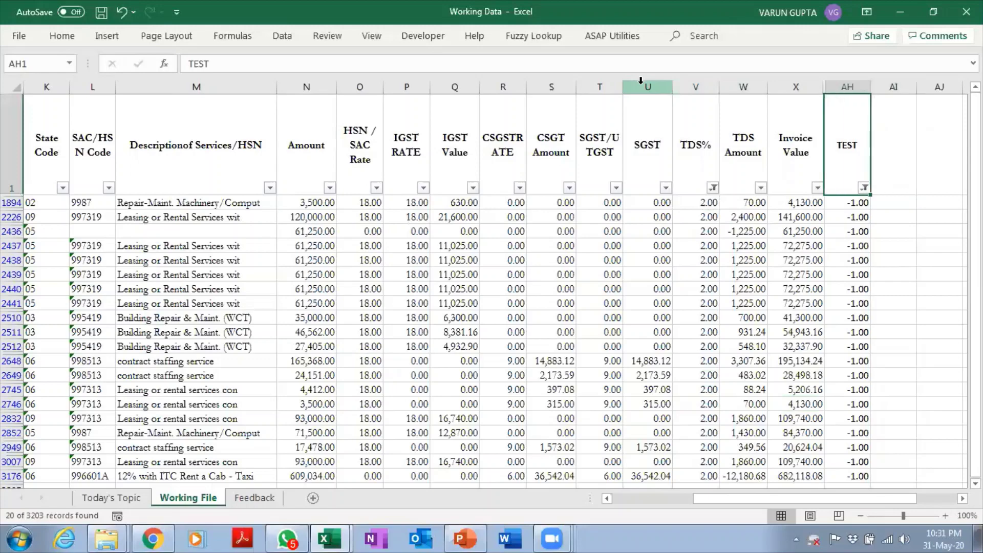
pyautogui.press('Left')
pyautogui.press('Left')
pyautogui.press('Left')
pyautogui.press('Left')
pyautogui.press('Left')
pyautogui.press('Left')
pyautogui.press('Left')
pyautogui.press('Left')
pyautogui.press('Left')
pyautogui.press('Left')
pyautogui.press('Left')
pyautogui.press('Left')
pyautogui.press('Left')
pyautogui.press('Left')
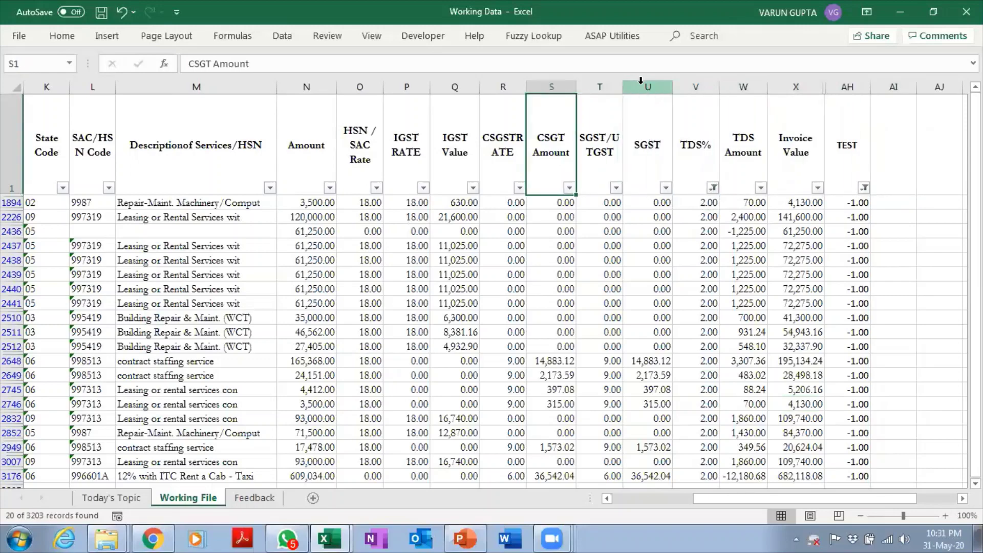
pyautogui.press('Left')
pyautogui.press('Left')
pyautogui.press('Left')
pyautogui.press('Left')
pyautogui.press('Left')
pyautogui.press('Left')
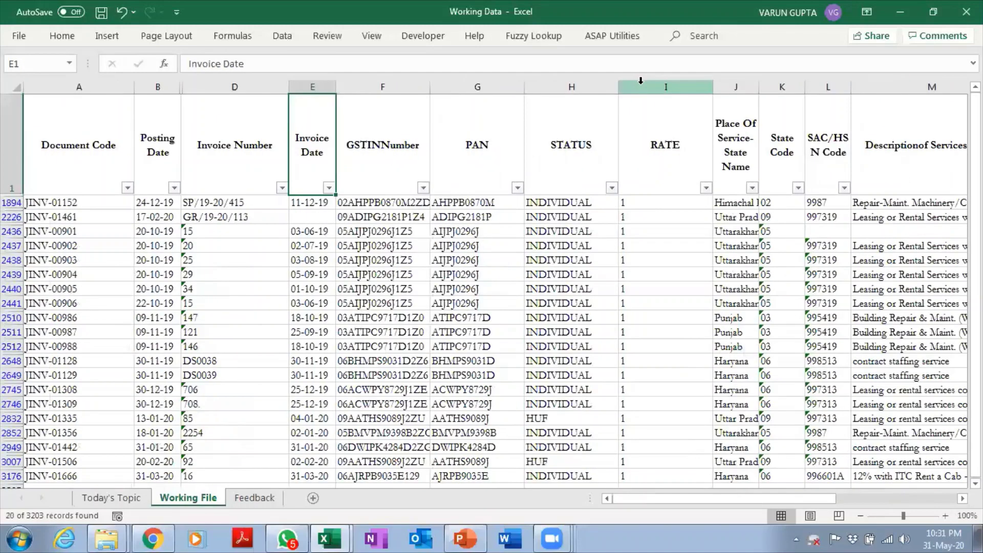
# Clear the filter from the TEST column.
pyautogui.press('Right')
pyautogui.press('Right')
pyautogui.press('Right')
pyautogui.press('Right')
pyautogui.press('Right')
pyautogui.press('Right')
pyautogui.press('Right')
pyautogui.press('Right')
pyautogui.press('Right')
pyautogui.press('Right')
pyautogui.press('Right')
pyautogui.press('Right')
pyautogui.press('Right')
pyautogui.press('Right')
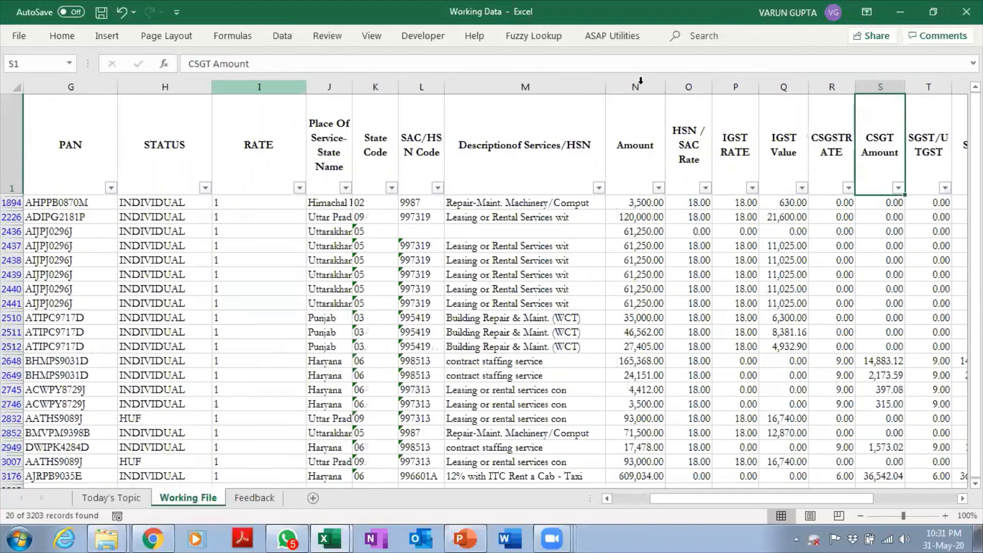
pyautogui.press('Right')
pyautogui.press('Right')
pyautogui.press('Right')
pyautogui.press('Right')
pyautogui.press('Right')
pyautogui.press('Right')
pyautogui.hotkey('alt', 'Down')
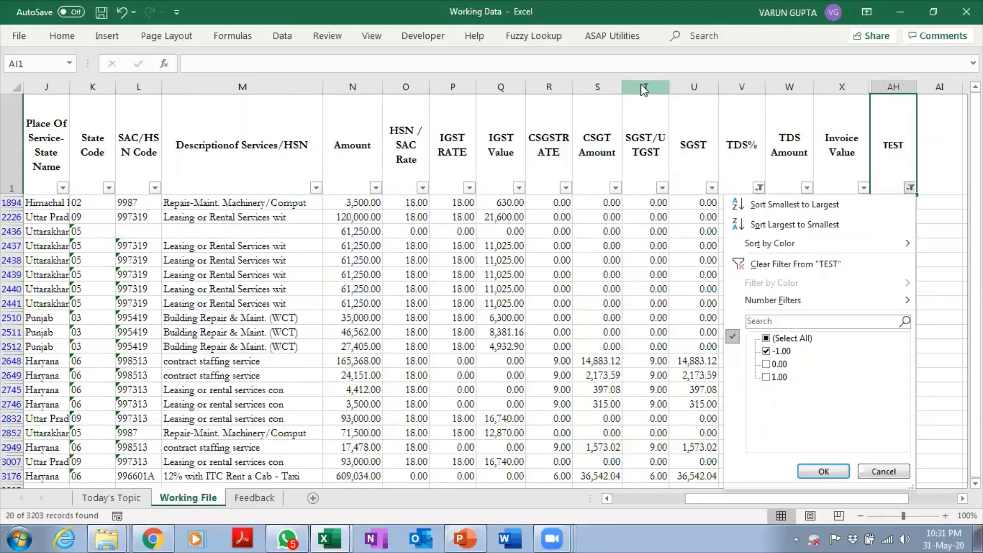
pyautogui.press('c')
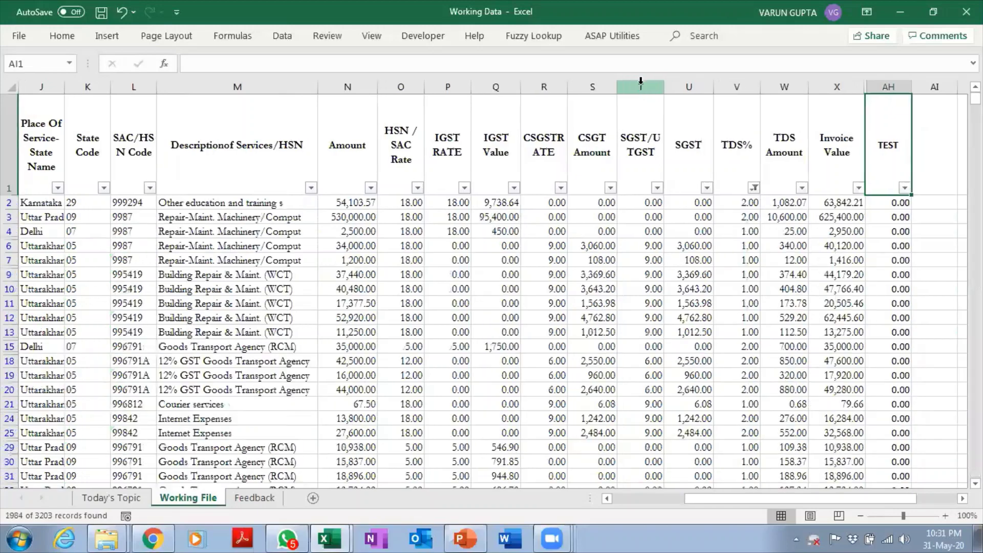
# Compare the first record's GSTIN in F2 with the PAN extracted by the MID formula in G2.
pyautogui.press('Left')
pyautogui.press('Left')
pyautogui.press('Left')
pyautogui.press('Left')
pyautogui.press('Left')
pyautogui.press('Left')
pyautogui.press('Left')
pyautogui.press('Left')
pyautogui.press('Left')
pyautogui.press('Left')
pyautogui.press('Left')
pyautogui.press('Left')
pyautogui.press('Left')
pyautogui.press('Left')
pyautogui.press('Left')
pyautogui.press('Left')
pyautogui.press('Left')
pyautogui.press('Left')
pyautogui.press('Left')
pyautogui.press('Left')
pyautogui.press('Left')
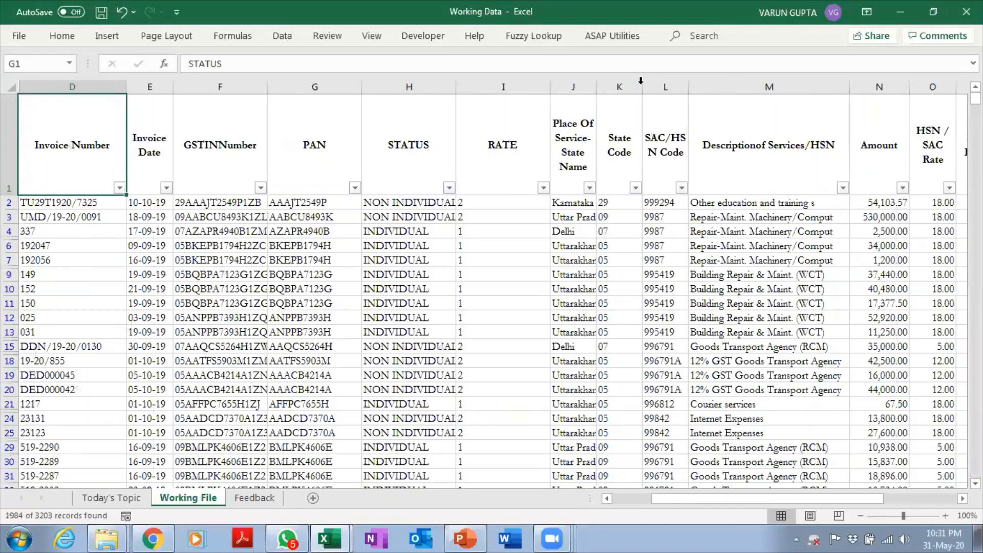
pyautogui.press('Left')
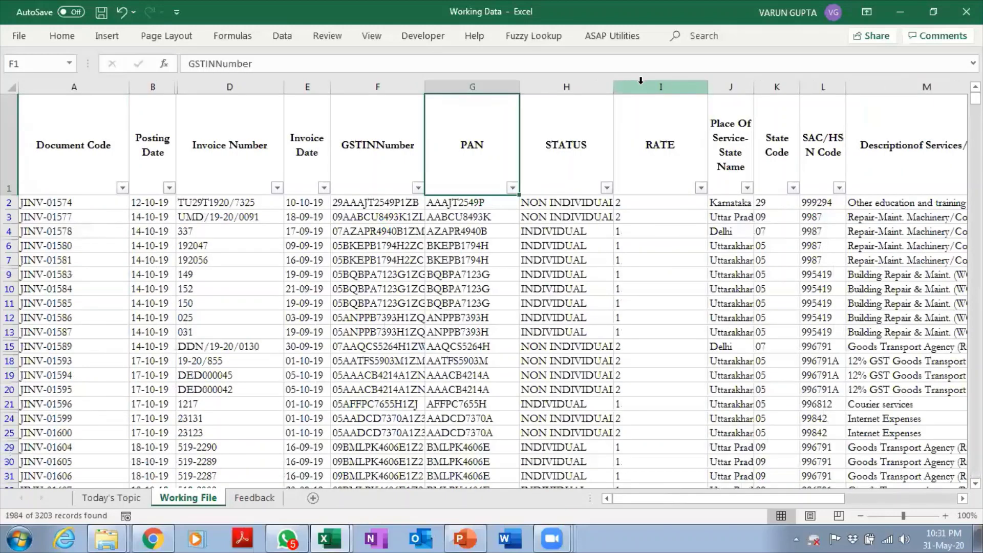
pyautogui.press('Down')
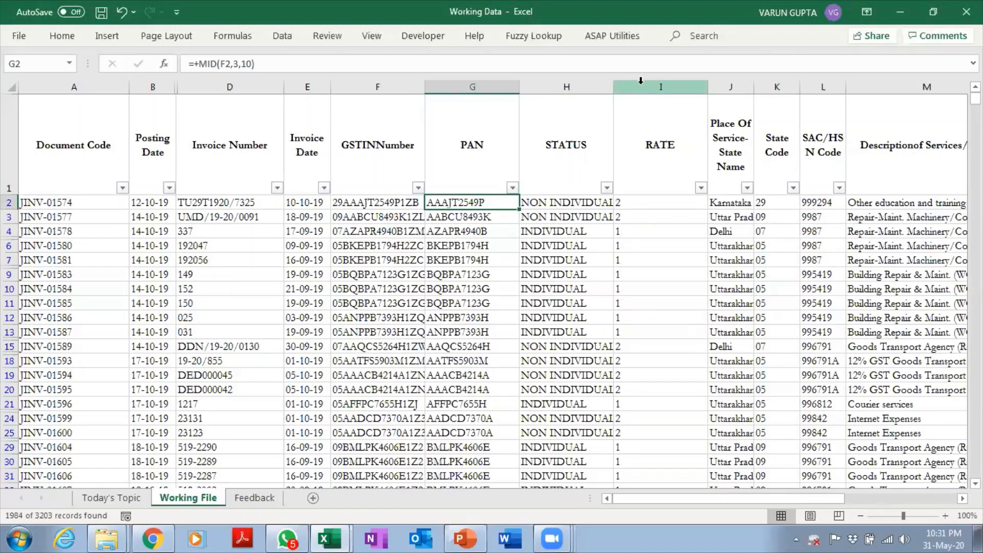
pyautogui.press('Left')
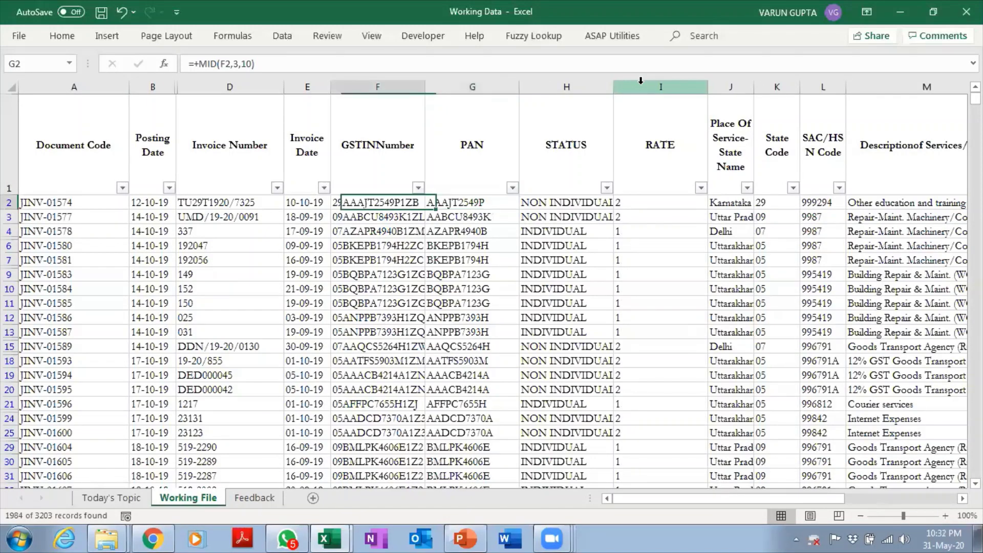
pyautogui.press('Right')
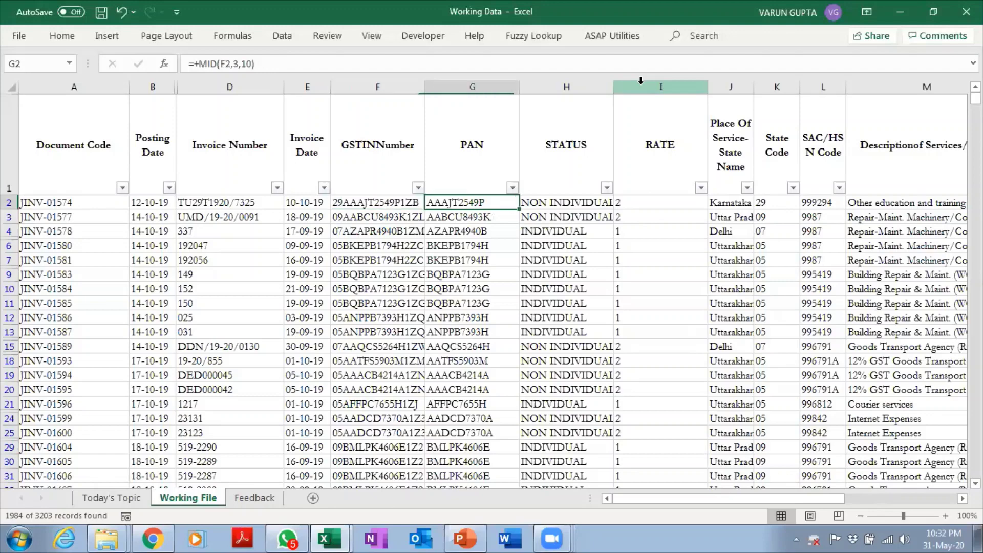
pyautogui.press('Left')
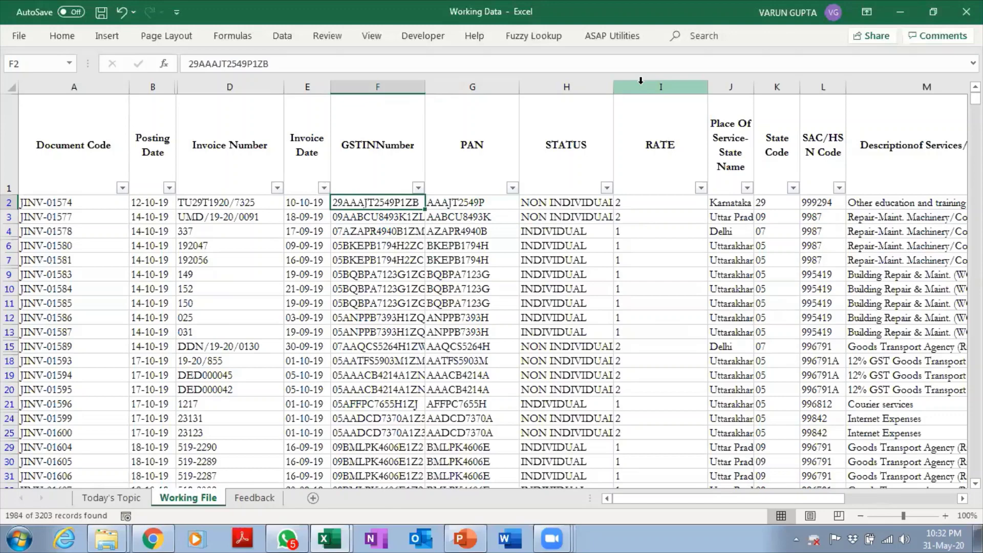
pyautogui.press('Right')
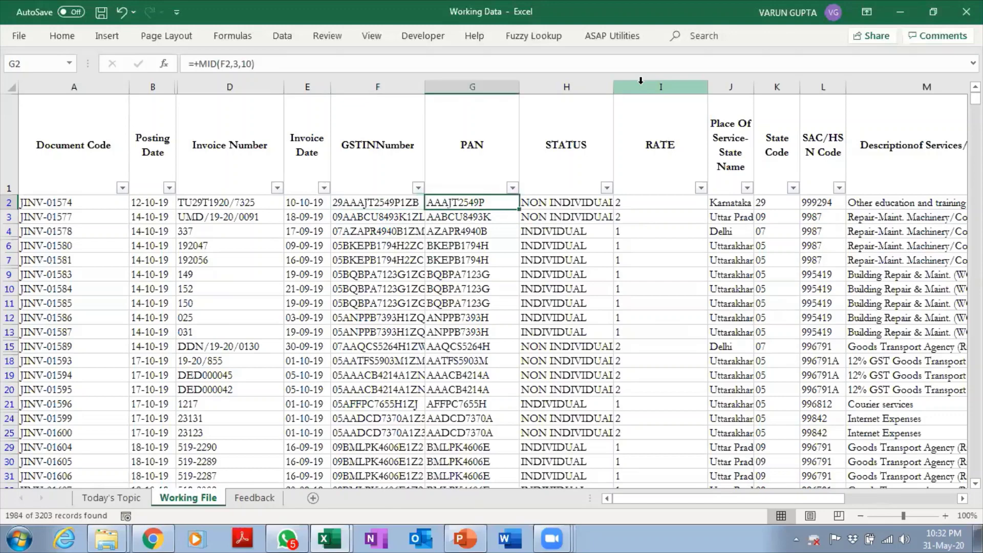
# Open the Feedback sheet to view the contact and group information.
pyautogui.hotkey('ctrl', 'pagedown')
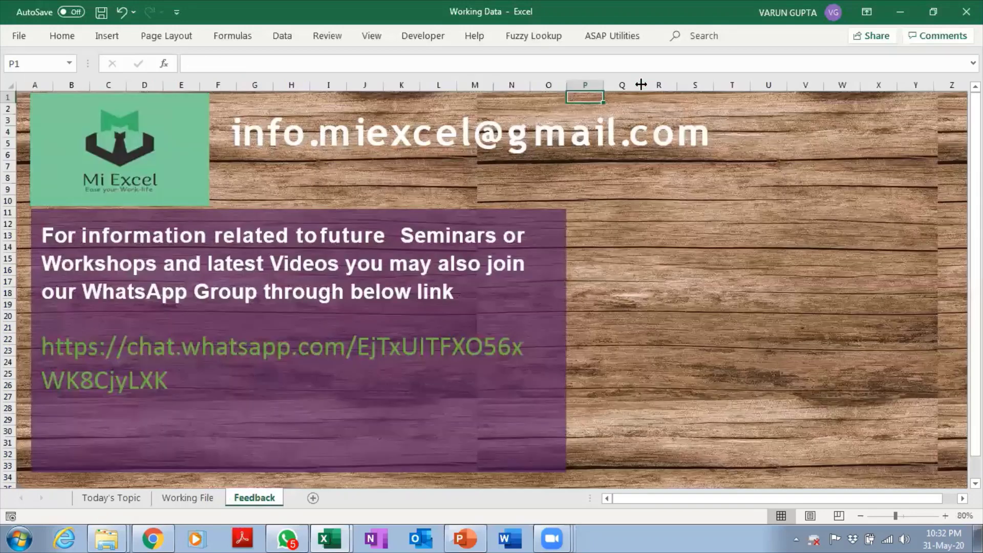